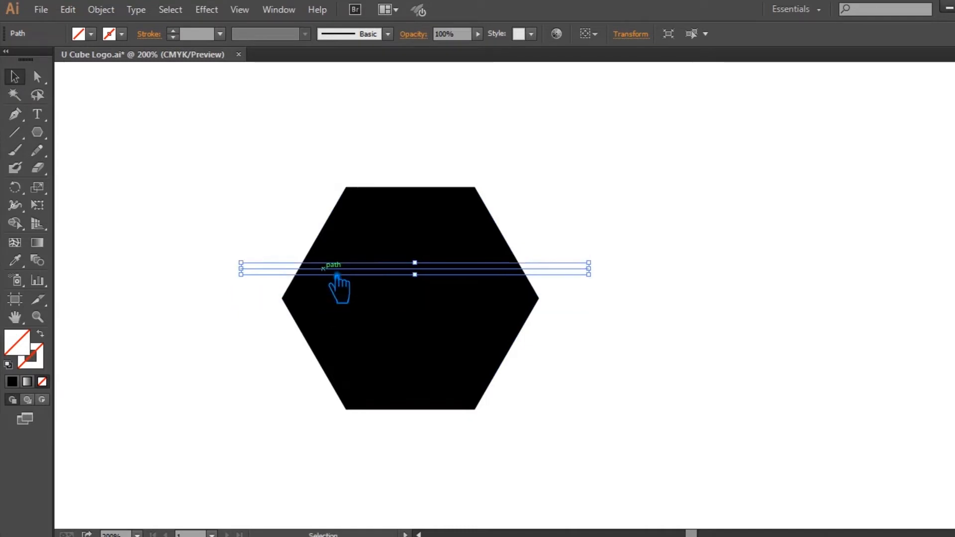
Step: Undo the last move of the horizontal line so it crosses the hexagon's middle corners, and clear the selection
{"action": "key", "text": "ctrl+z"}
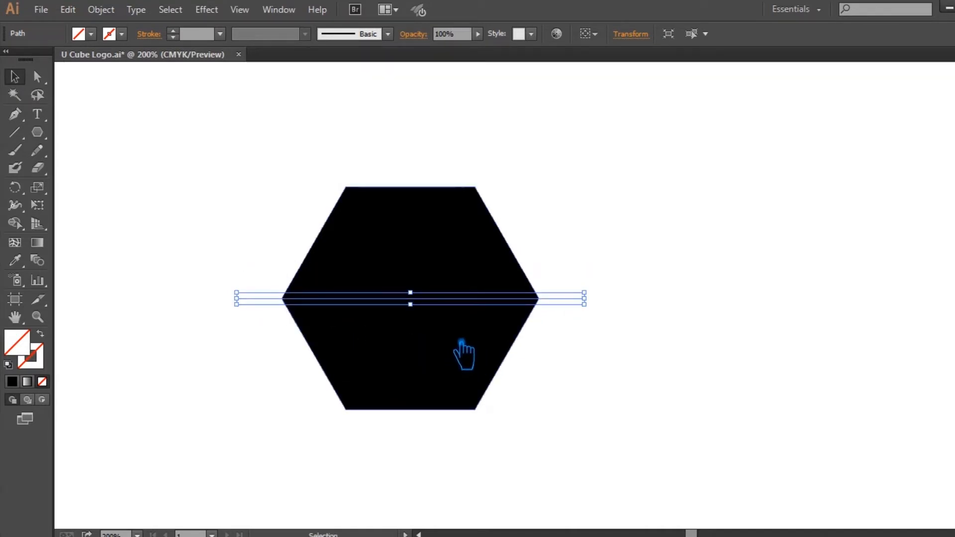
{"action": "left_click", "coordinate": [623, 338]}
{"action": "left_click_drag", "start_coordinate": [337, 300], "coordinate": [342, 265]}
{"action": "left_click", "coordinate": [285, 309]}
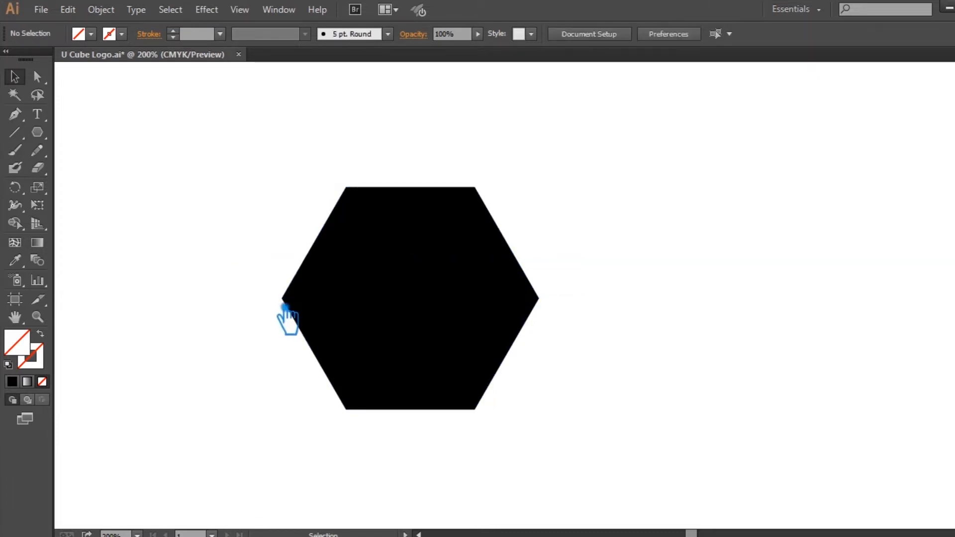
Step: Copy the horizontal line upward and repeat the duplication twice for four evenly spaced lines over the hexagon's upper half
{"action": "left_click", "coordinate": [288, 301]}
{"action": "left_click_drag", "start_coordinate": [354, 298], "coordinate": [355, 271]}
{"action": "key", "text": "ctrl+d"}
{"action": "key", "text": "ctrl+d"}
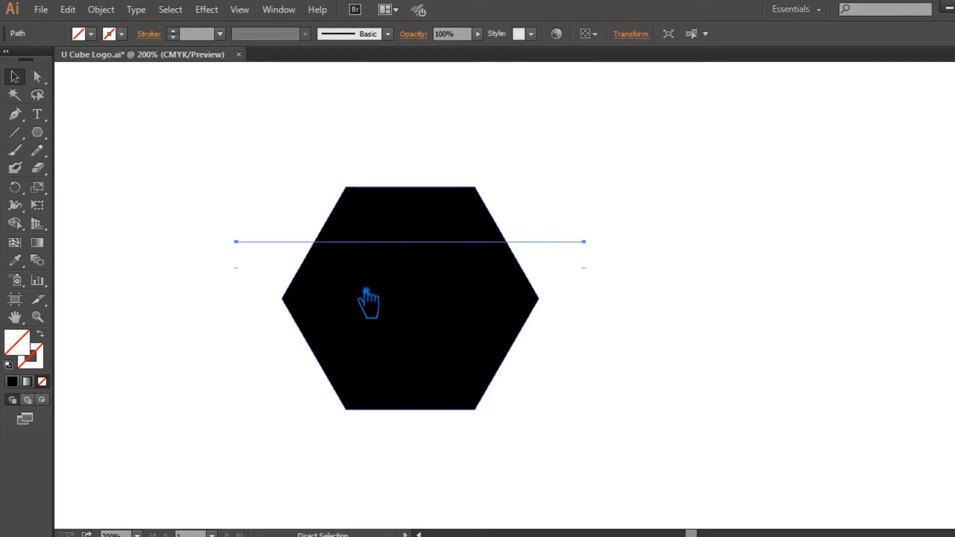
Step: Select the four horizontal lines, group them and stretch the set upward to meet the hexagon's top edge
{"action": "left_click", "coordinate": [284, 299]}
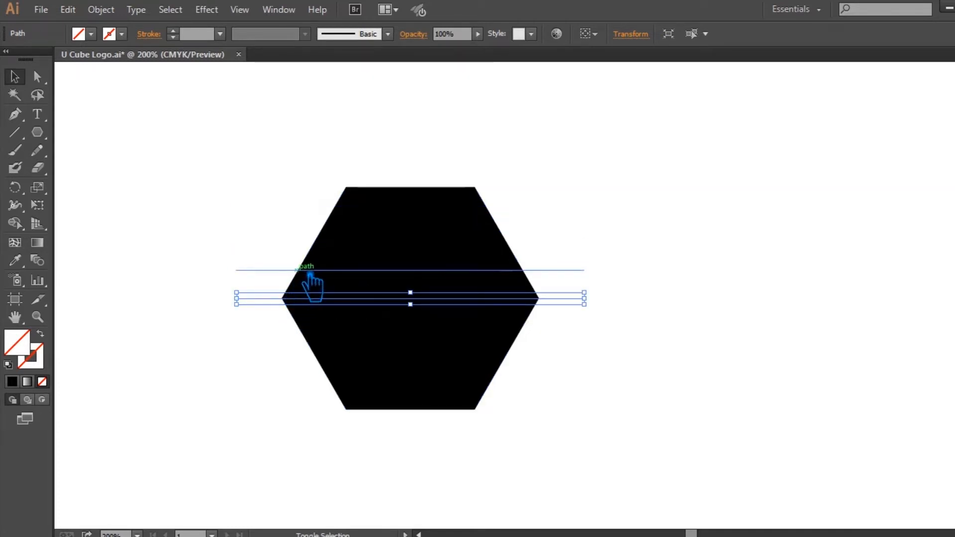
{"action": "left_click", "coordinate": [316, 270], "text": "shift"}
{"action": "left_click", "coordinate": [329, 242], "text": "shift"}
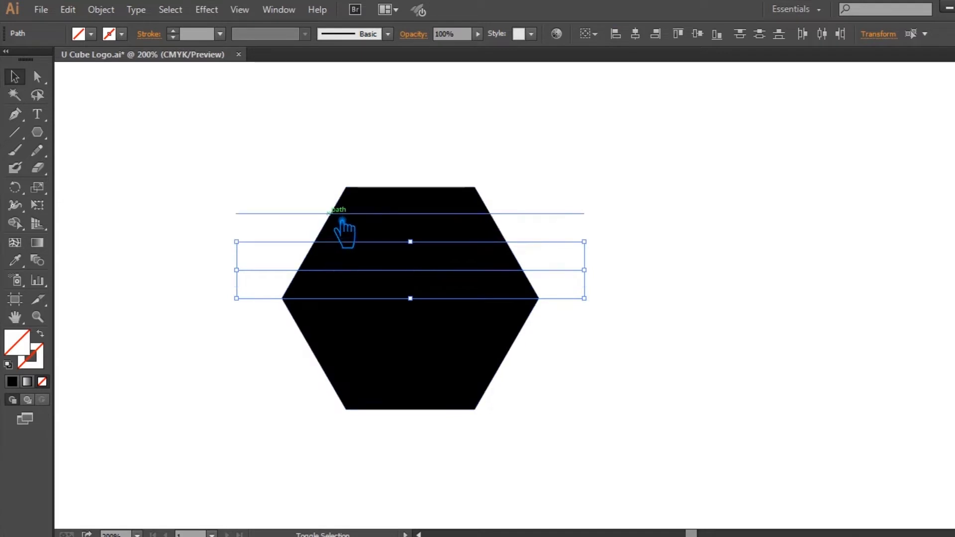
{"action": "left_click_drag", "start_coordinate": [411, 213], "coordinate": [425, 200]}
{"action": "key", "text": "a"}
{"action": "key", "text": "v"}
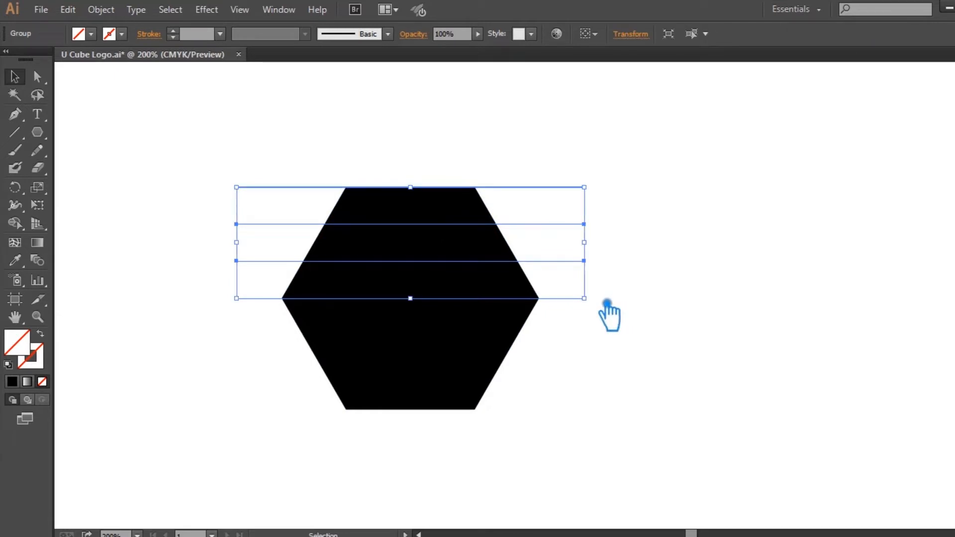
Step: Copy the group of horizontal lines down onto the hexagon's lower half and clear the selection
{"action": "key", "text": "a"}
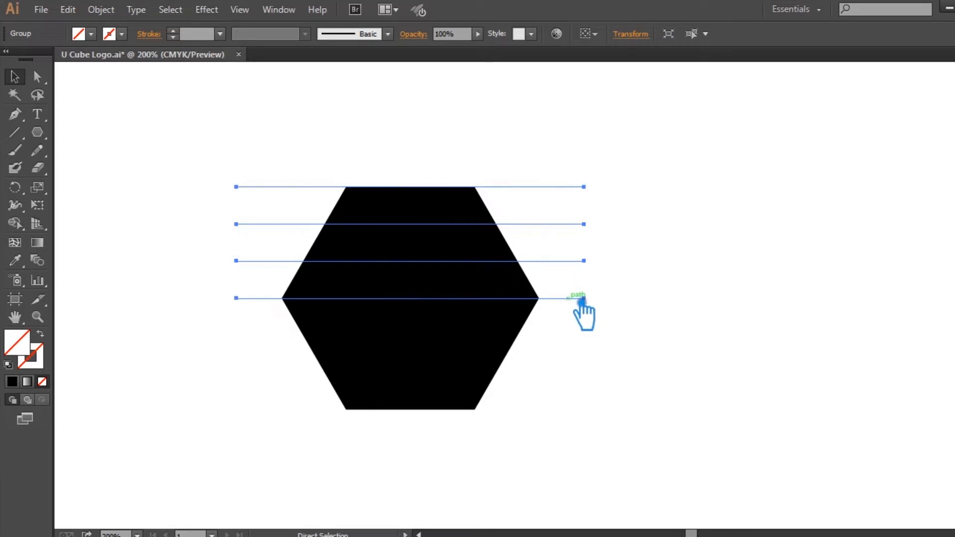
{"action": "key", "text": "ctrl+shift+a"}
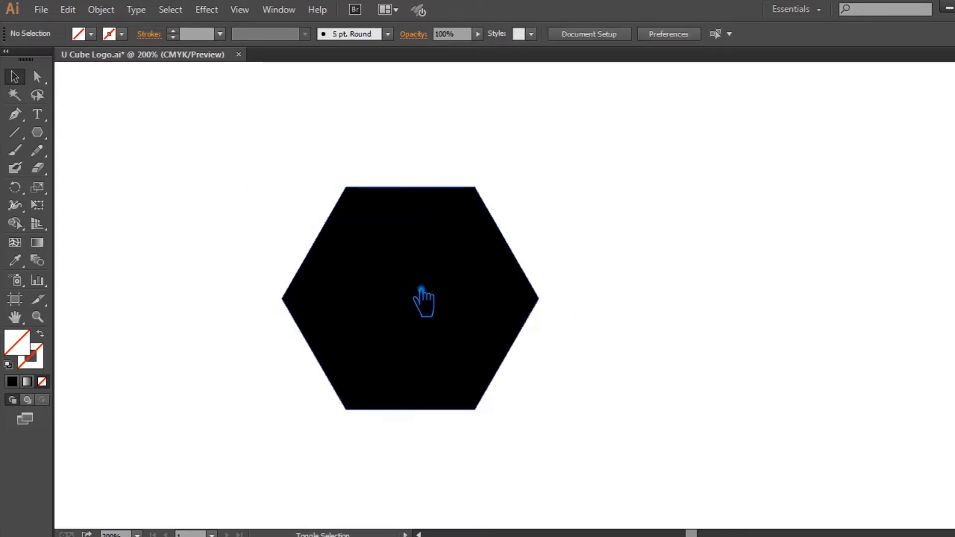
{"action": "left_click_drag", "start_coordinate": [422, 323], "coordinate": [425, 415]}
{"action": "key", "text": "ctrl+shift+a"}
Step: Draw a diagonal line through the hexagon's upper-left and lower-right corners and make three evenly spaced copies toward its lower-left edge
{"action": "key", "text": "backslash"}
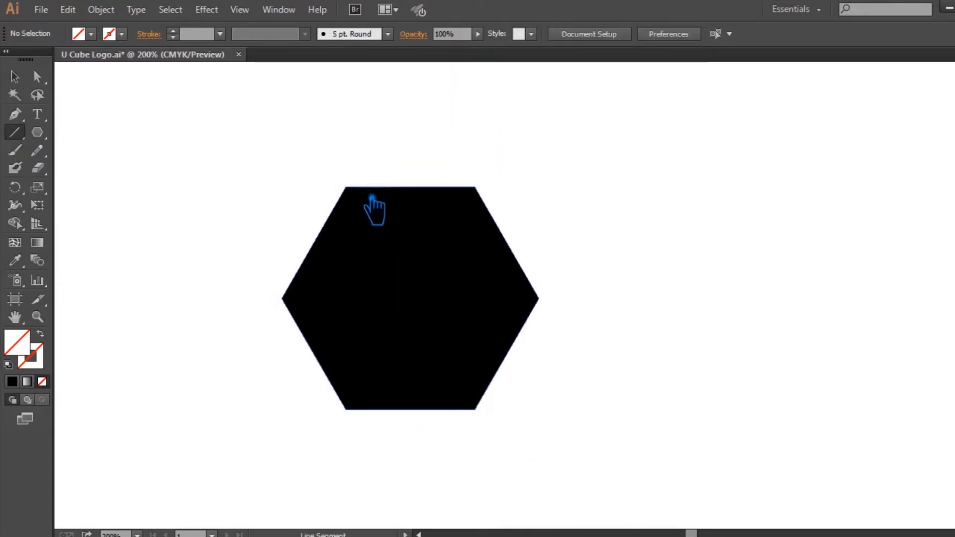
{"action": "left_click_drag", "start_coordinate": [346, 187], "coordinate": [535, 483]}
{"action": "left_click", "coordinate": [15, 77]}
{"action": "left_click_drag", "start_coordinate": [497, 436], "coordinate": [468, 453]}
{"action": "key", "text": "ctrl+d"}
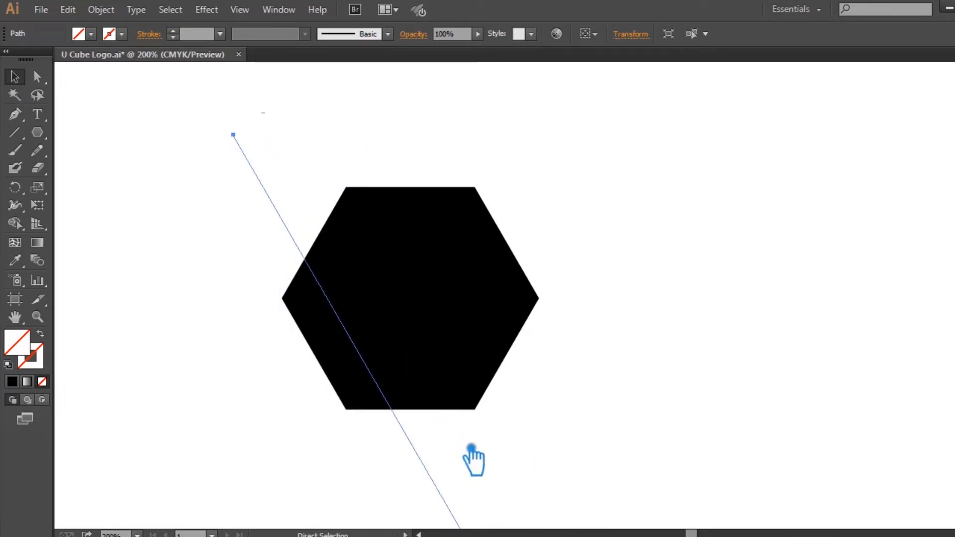
{"action": "key", "text": "ctrl+d"}
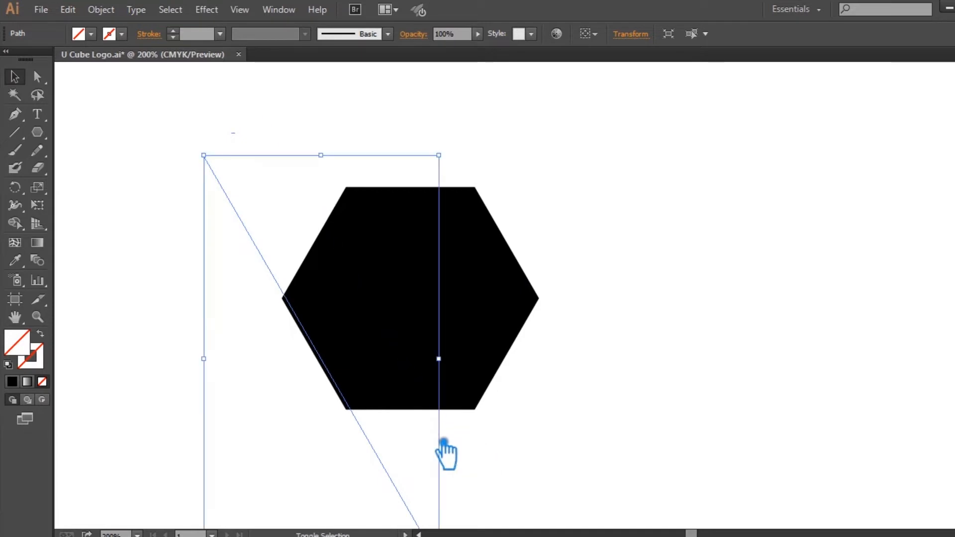
Step: Select and group the four diagonal lines, stretching the set so the outermost line lies on the hexagon's lower-left edge
{"action": "left_click", "coordinate": [501, 451]}
{"action": "left_click", "coordinate": [457, 448], "text": "shift"}
{"action": "left_click", "coordinate": [420, 454], "text": "shift"}
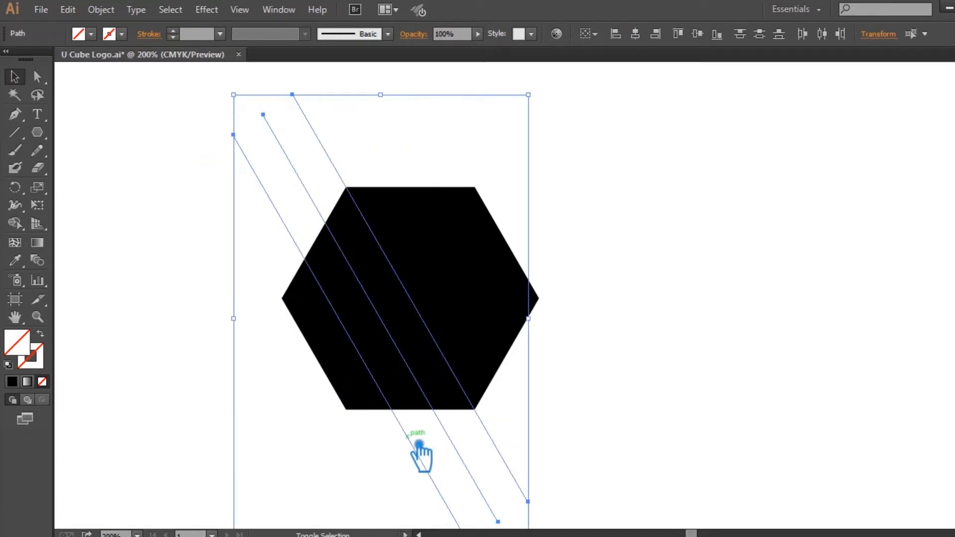
{"action": "left_click", "coordinate": [384, 456], "text": "shift"}
{"action": "key", "text": "a"}
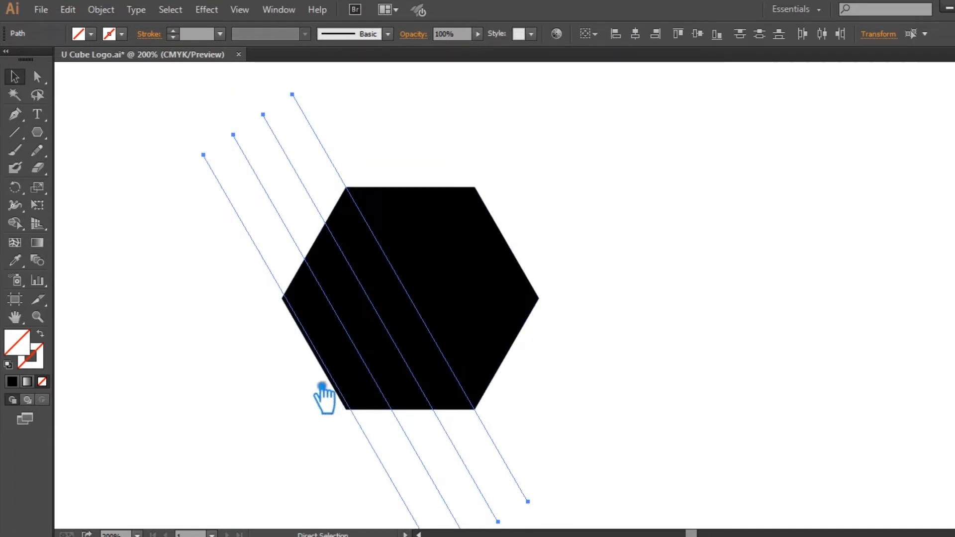
{"action": "scroll", "coordinate": [321, 386], "scroll_direction": "left", "scroll_amount": 1}
{"action": "scroll", "coordinate": [377, 386], "scroll_direction": "up", "scroll_amount": 4}
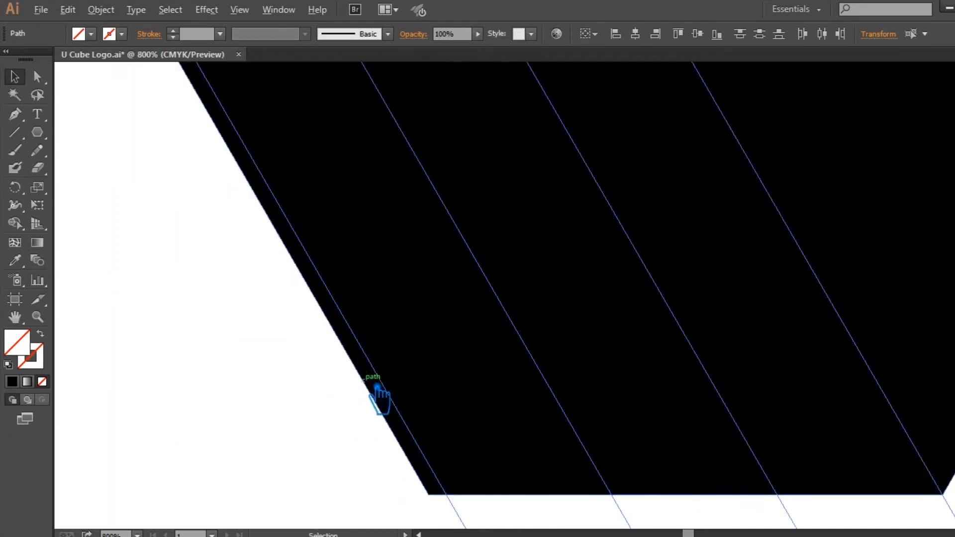
{"action": "scroll", "coordinate": [376, 353], "scroll_direction": "right", "scroll_amount": 2}
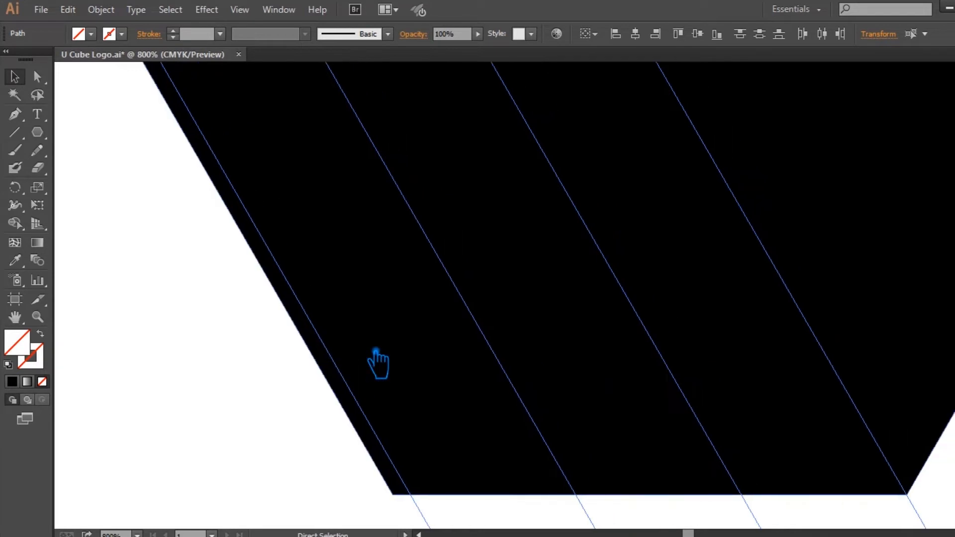
{"action": "scroll", "coordinate": [376, 353], "scroll_direction": "down", "scroll_amount": 5}
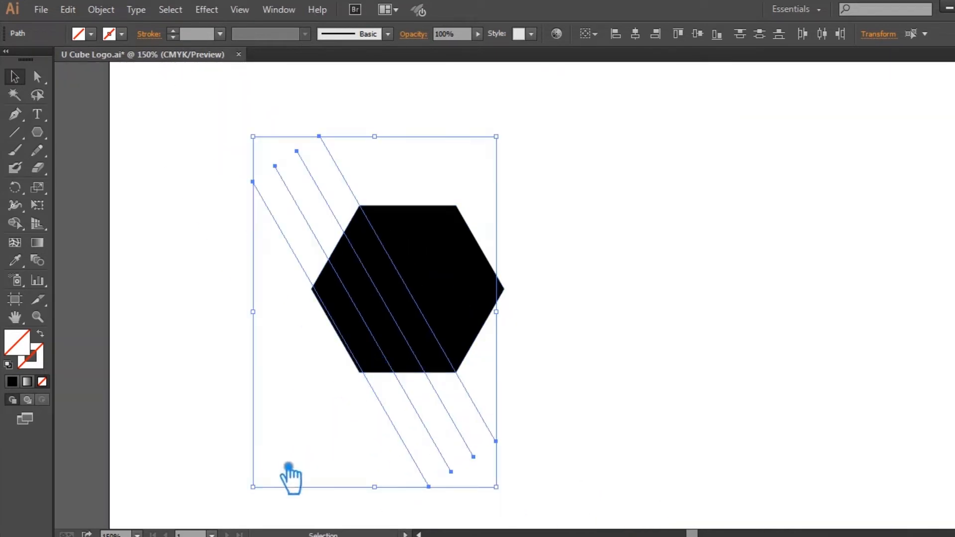
{"action": "left_click_drag", "start_coordinate": [253, 487], "coordinate": [258, 498]}
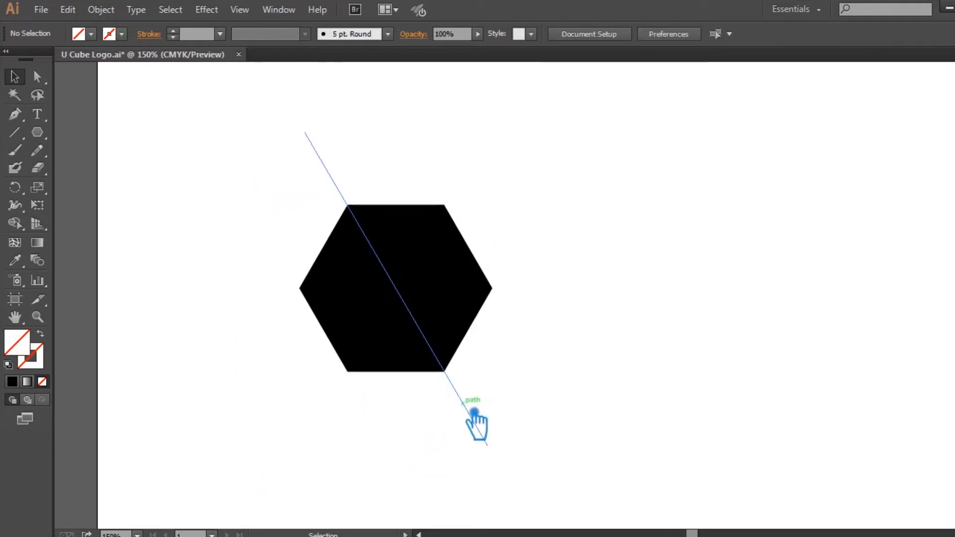
Step: Copy the diagonal line group onto the hexagon's upper-right half and group both sets together
{"action": "left_click", "coordinate": [474, 412]}
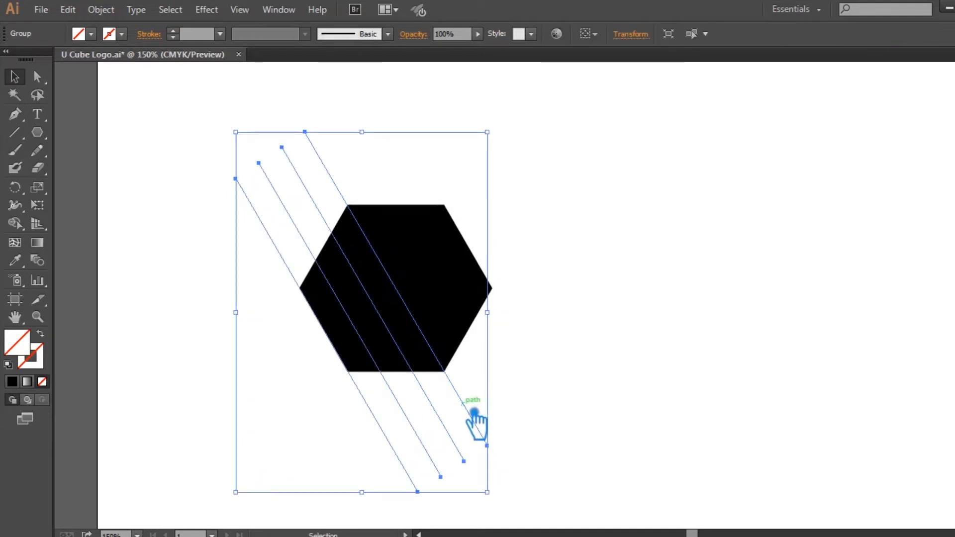
{"action": "left_click_drag", "start_coordinate": [474, 413], "coordinate": [541, 363]}
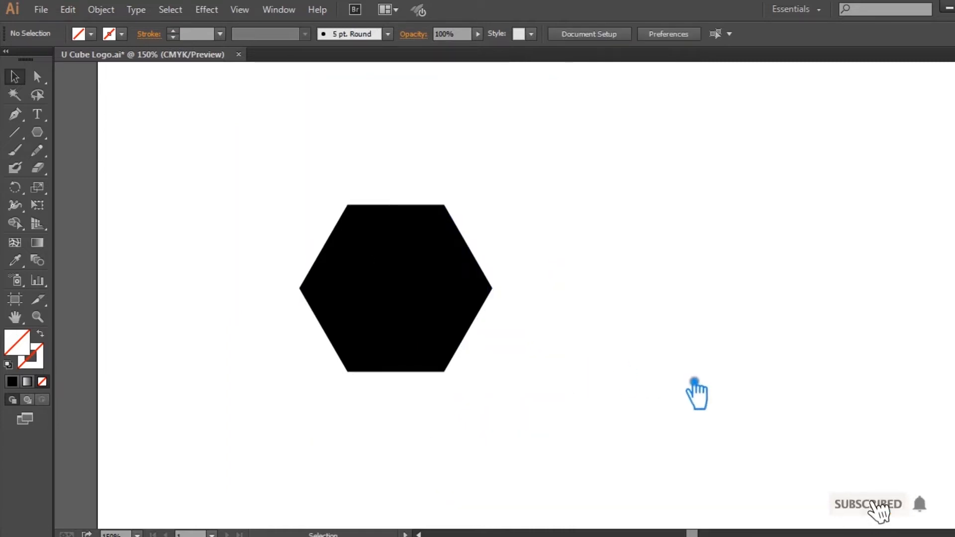
{"action": "left_click_drag", "start_coordinate": [631, 450], "coordinate": [222, 403]}
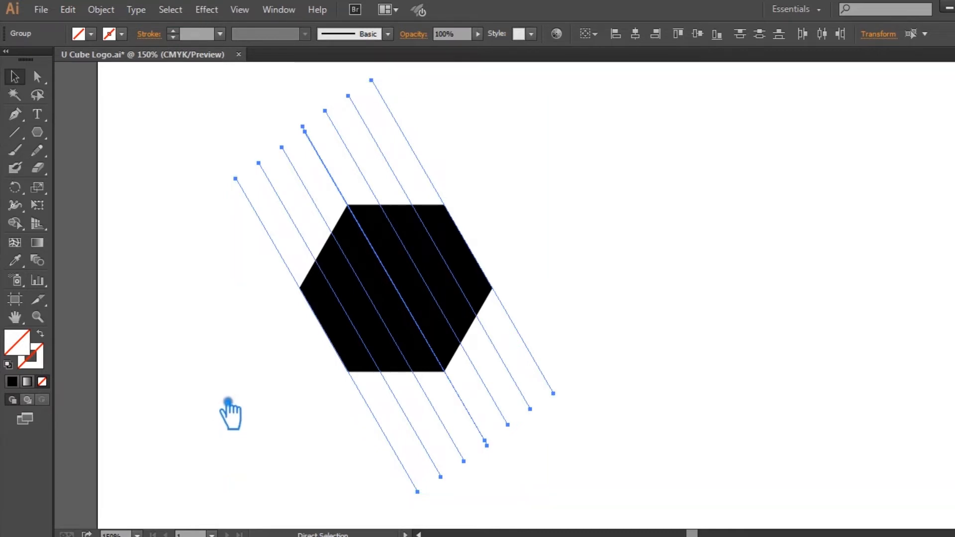
{"action": "key", "text": "ctrl+g"}
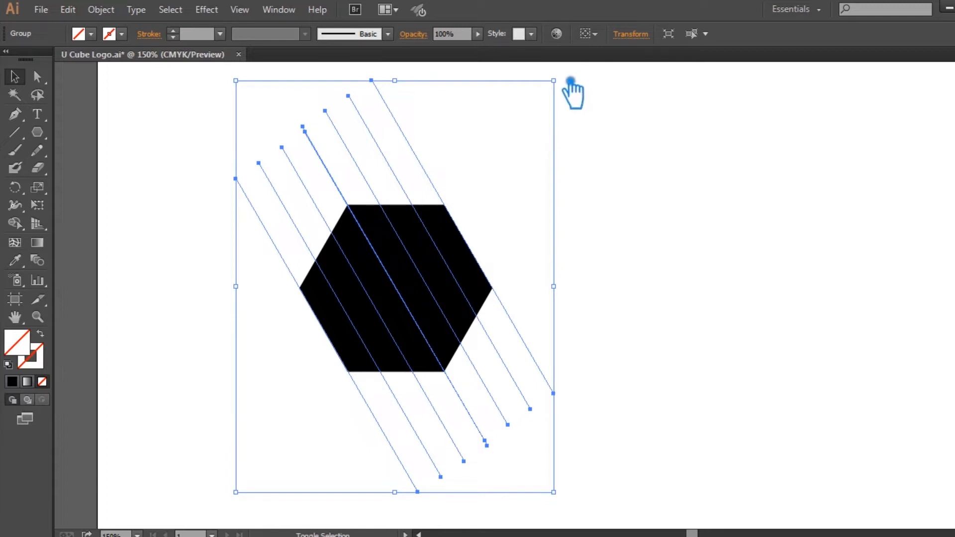
Step: Duplicate the diagonal line group in place and rotate the copy to follow the hexagon's opposite diagonal direction
{"action": "key", "text": "ctrl"}
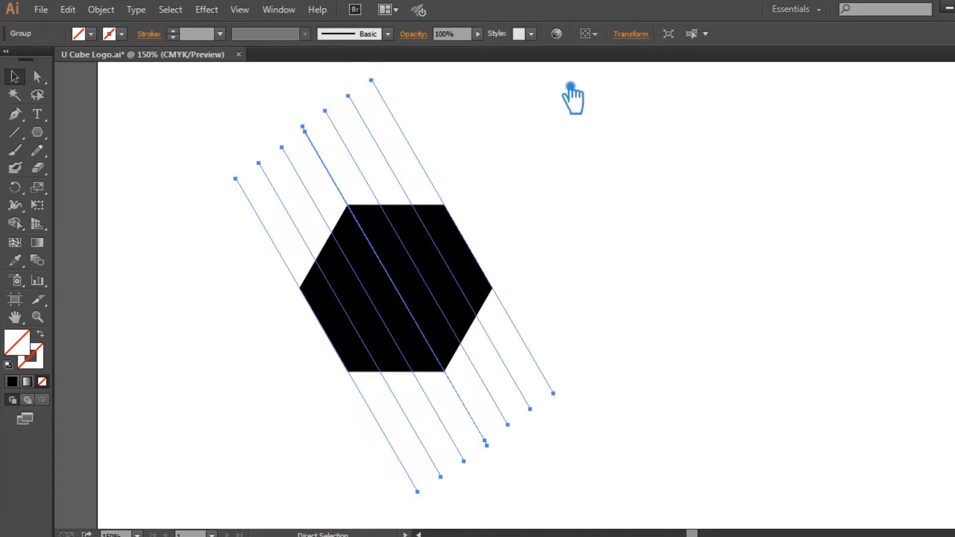
{"action": "key", "text": "ctrl"}
{"action": "left_click", "coordinate": [544, 200]}
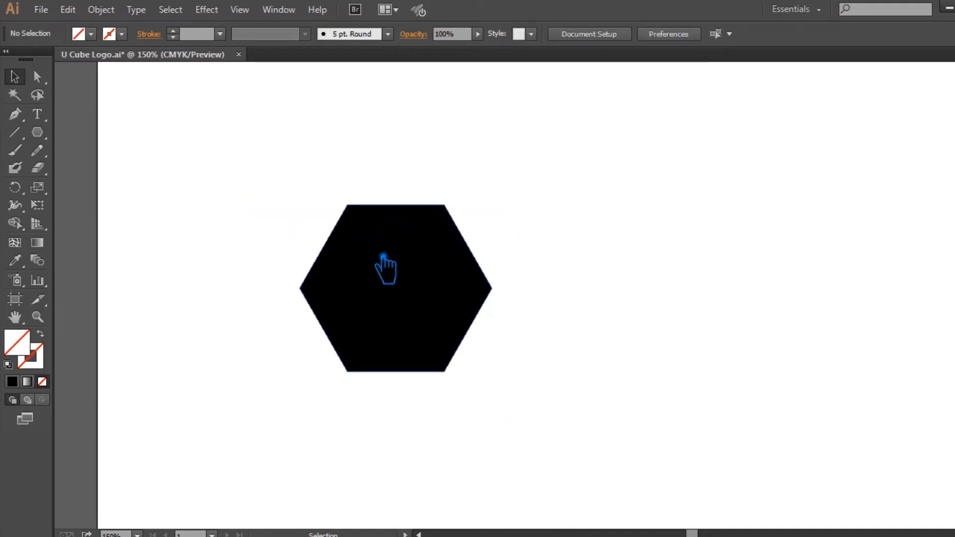
{"action": "left_click", "coordinate": [412, 248]}
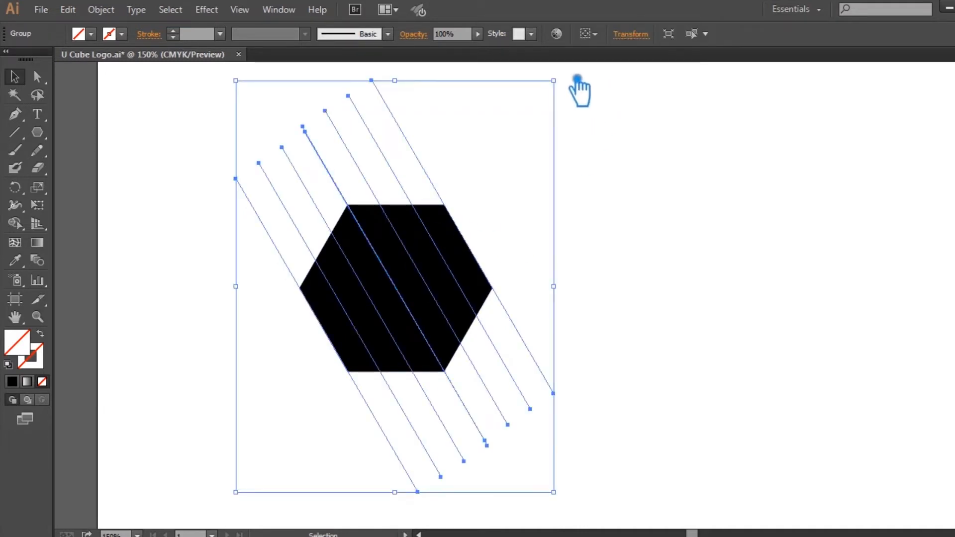
{"action": "left_click_drag", "start_coordinate": [576, 81], "coordinate": [654, 360]}
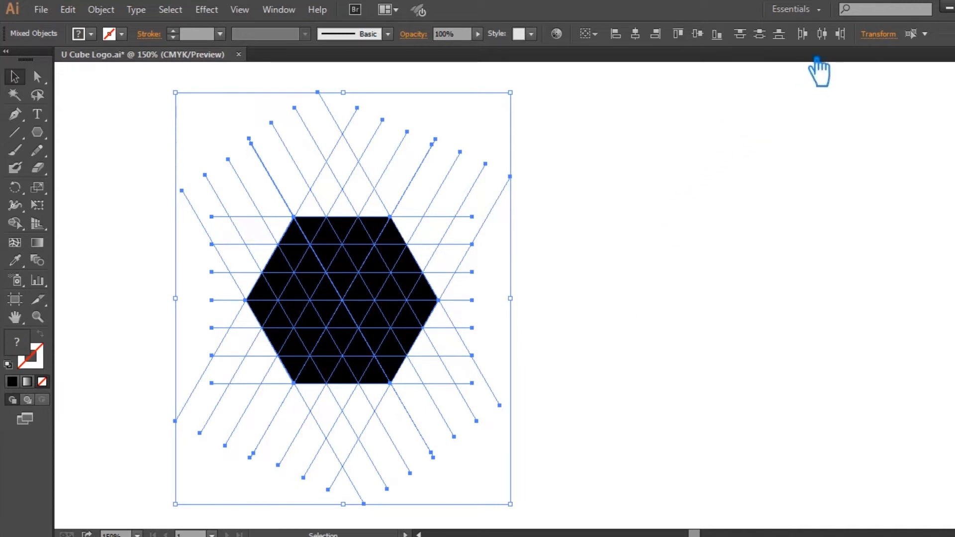
Step: Divide the hexagon along all the grid lines and ungroup the resulting pieces
{"action": "left_click", "coordinate": [954, 423]}
{"action": "left_click", "coordinate": [855, 457]}
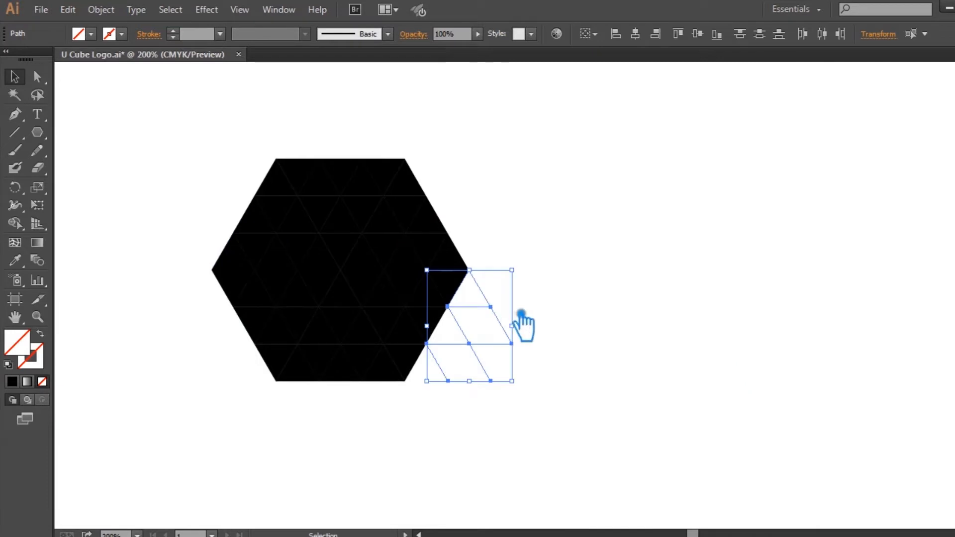
Step: Delete the leftover outline pieces outside the hexagon's right side and above its top edge
{"action": "key", "text": "Delete"}
{"action": "left_click_drag", "start_coordinate": [478, 410], "coordinate": [436, 376]}
{"action": "key", "text": "Delete"}
{"action": "mouse_move", "coordinate": [606, 293]}
{"action": "left_mouse_down"}
{"action": "mouse_move", "coordinate": [584, 244]}
{"action": "mouse_move", "coordinate": [478, 107]}
{"action": "left_mouse_up"}
{"action": "key", "text": "Delete"}
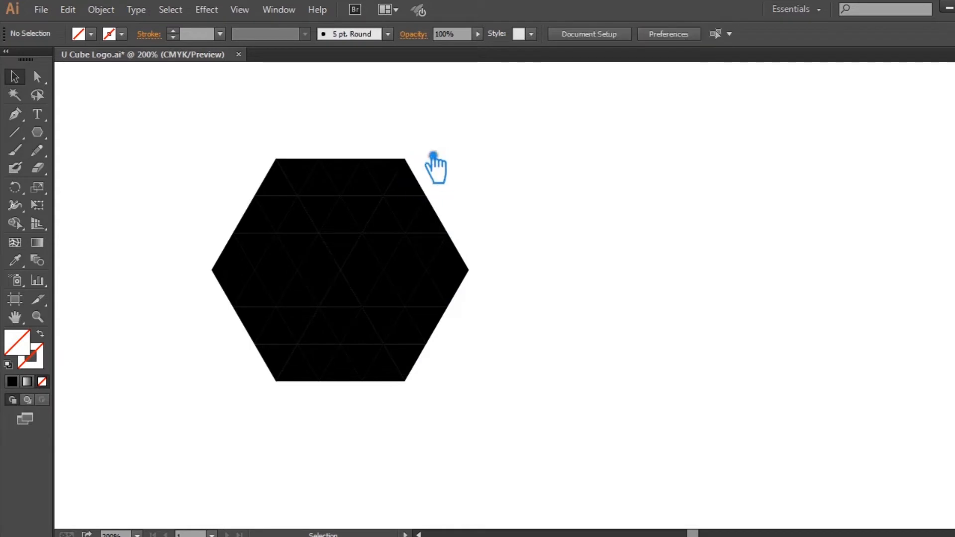
{"action": "left_click_drag", "start_coordinate": [214, 96], "coordinate": [454, 158]}
{"action": "key", "text": "Delete"}
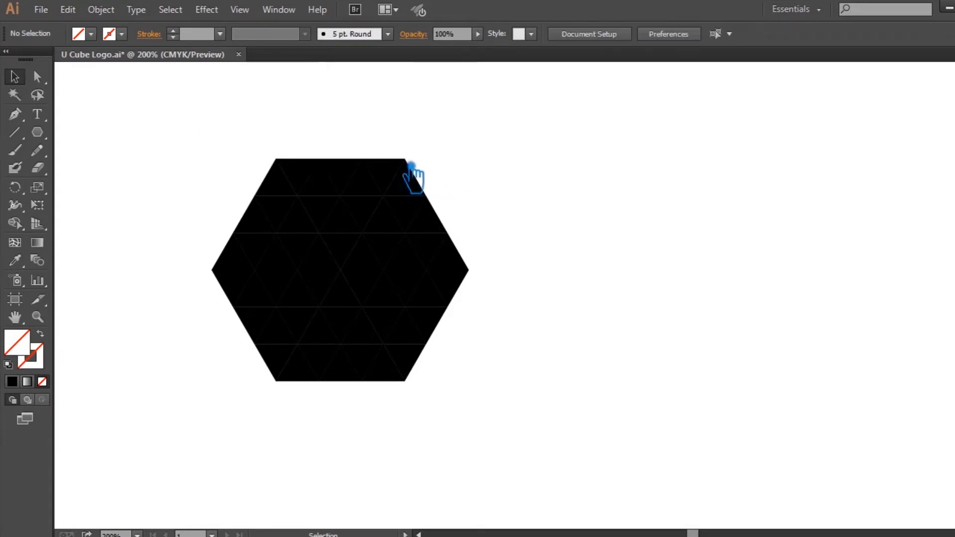
Step: Delete the leftover outline pieces outside the hexagon's left side
{"action": "left_click_drag", "start_coordinate": [97, 105], "coordinate": [246, 244]}
{"action": "key", "text": "Delete"}
{"action": "left_click_drag", "start_coordinate": [209, 133], "coordinate": [262, 187]}
{"action": "key", "text": "Delete"}
{"action": "left_click_drag", "start_coordinate": [124, 166], "coordinate": [227, 271]}
{"action": "key", "text": "Delete"}
{"action": "left_click_drag", "start_coordinate": [138, 270], "coordinate": [202, 329]}
{"action": "key", "text": "Delete"}
{"action": "left_click_drag", "start_coordinate": [234, 423], "coordinate": [142, 328]}
Step: Find and delete the two stray outline triangles beyond the hexagon's right edges
{"action": "left_click_drag", "start_coordinate": [542, 467], "coordinate": [128, 132]}
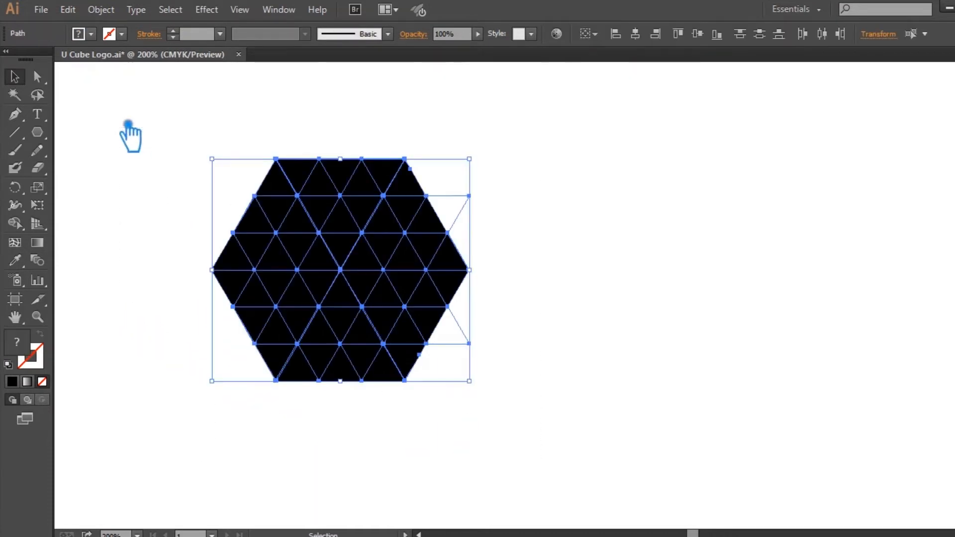
{"action": "left_click", "coordinate": [617, 237]}
{"action": "left_click", "coordinate": [470, 344]}
{"action": "key", "text": "Delete"}
{"action": "left_click", "coordinate": [468, 199]}
{"action": "key", "text": "Delete"}
Step: Select all the triangle pieces and rotate the hexagon so that it stands on a corner
{"action": "left_click_drag", "start_coordinate": [519, 449], "coordinate": [186, 155]}
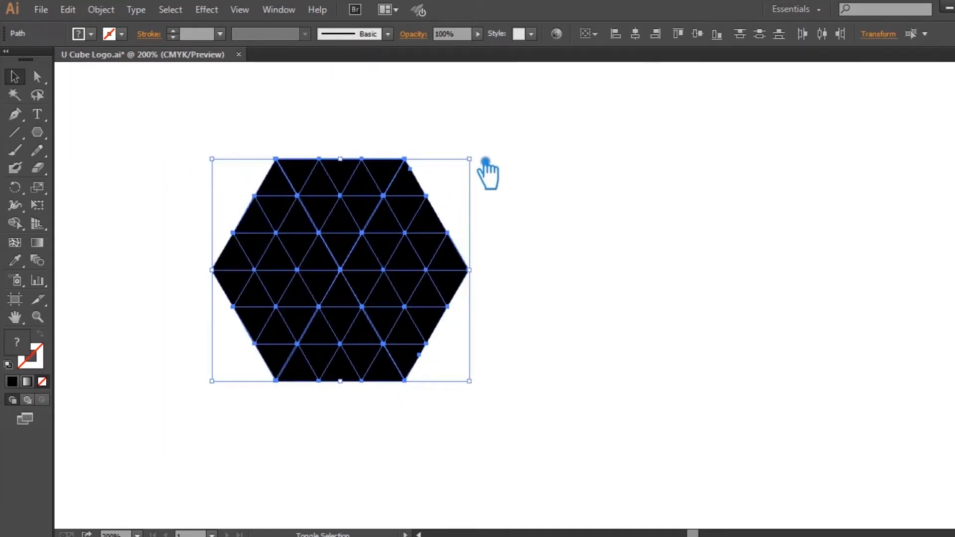
{"action": "left_click_drag", "start_coordinate": [490, 161], "coordinate": [516, 356]}
{"action": "left_click", "coordinate": [558, 322]}
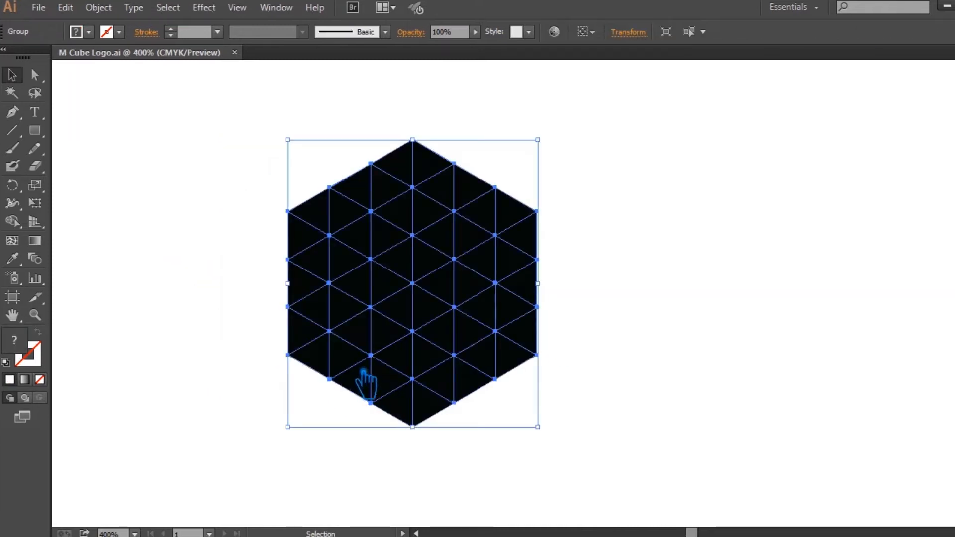
Step: Ungroup the divided hexagon's triangles and clear the selection
{"action": "right_click", "coordinate": [400, 319]}
{"action": "left_click", "coordinate": [450, 405]}
{"action": "left_click", "coordinate": [678, 377]}
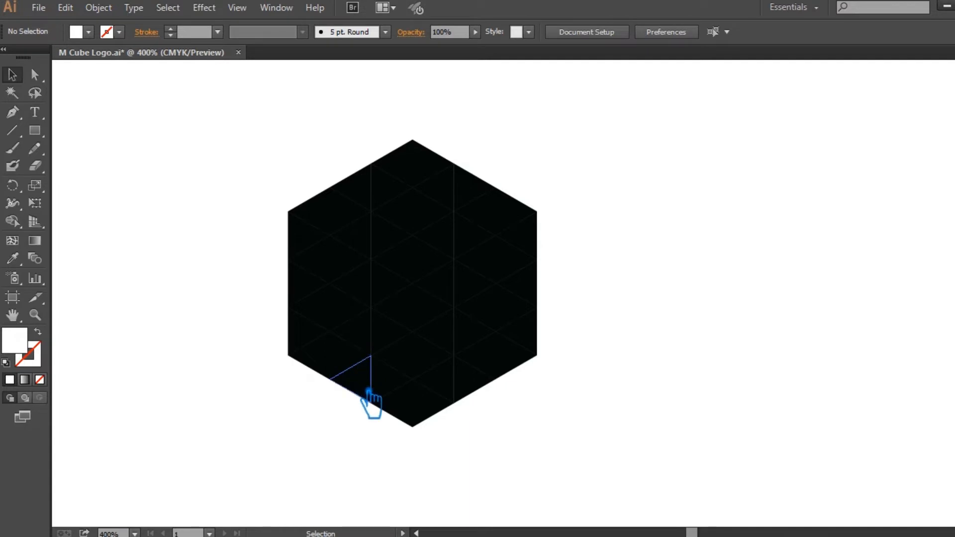
Step: Select the triangles forming both vertical legs and the V-shaped connector of the letter M inside the hexagon, and group them
{"action": "left_click", "coordinate": [369, 393]}
{"action": "left_click", "coordinate": [348, 354], "text": "shift"}
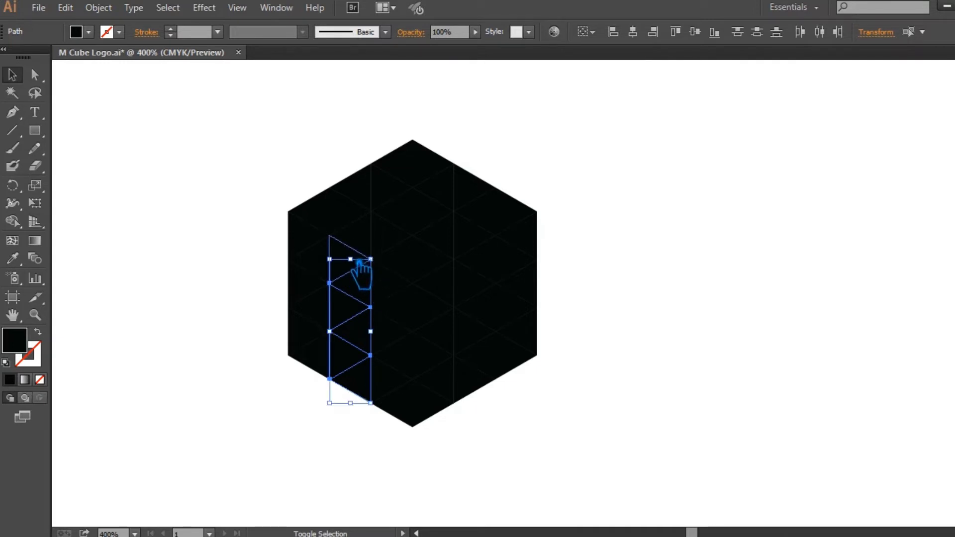
{"action": "left_click", "coordinate": [353, 255], "text": "shift"}
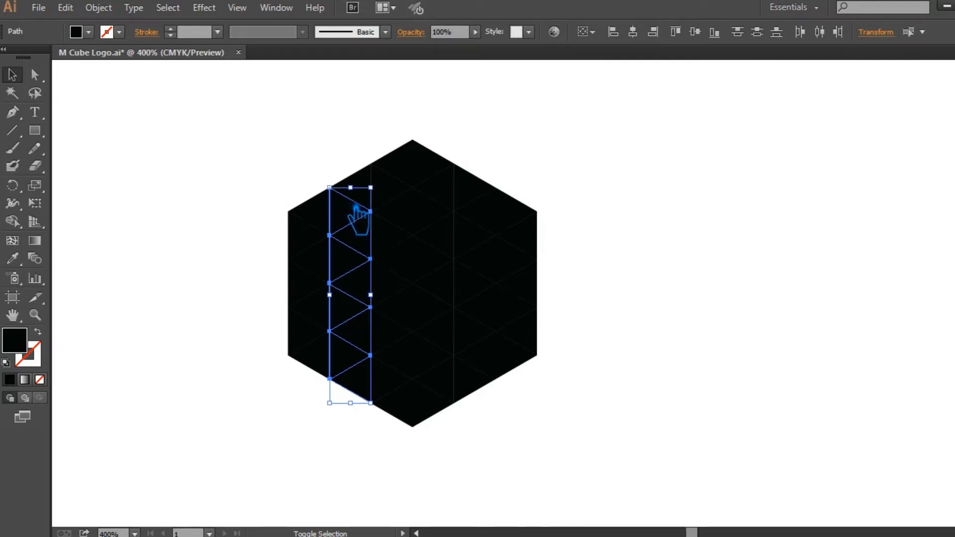
{"action": "left_click", "coordinate": [403, 251], "text": "shift"}
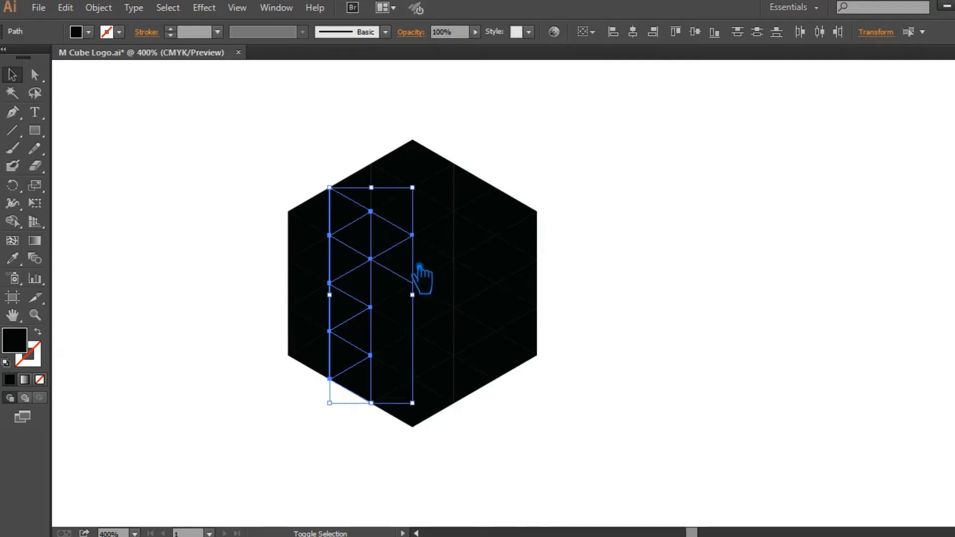
{"action": "left_click", "coordinate": [438, 269], "text": "shift"}
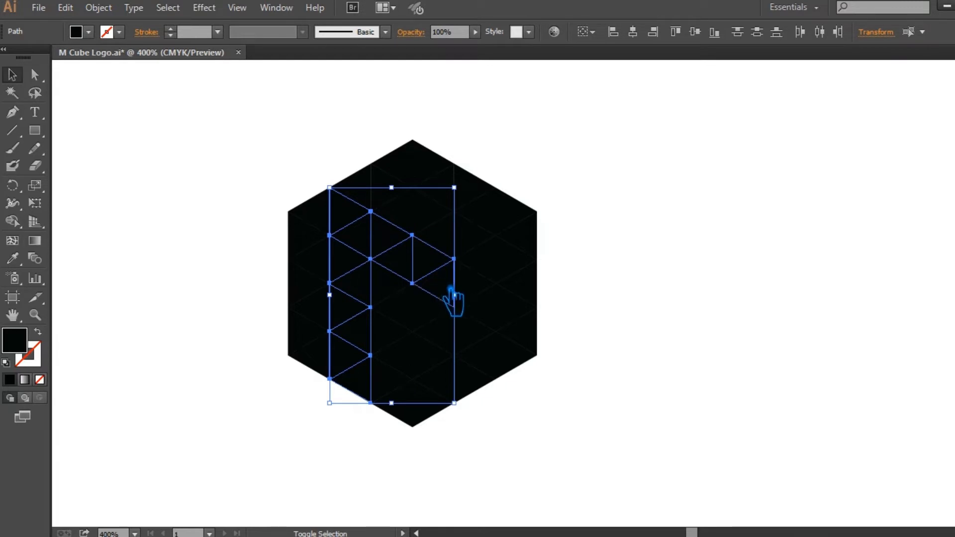
{"action": "left_click", "coordinate": [450, 244], "text": "shift"}
{"action": "left_click", "coordinate": [490, 231], "text": "shift"}
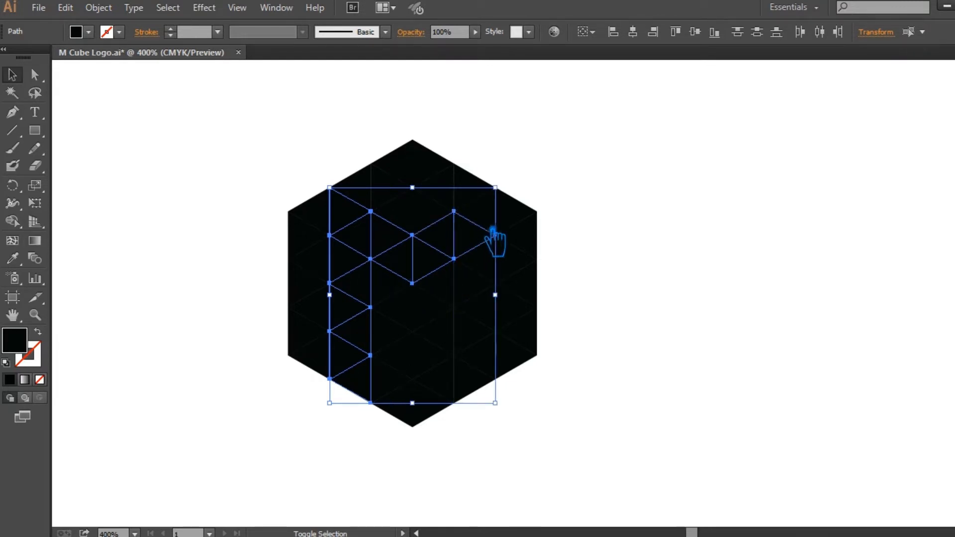
{"action": "left_click", "coordinate": [468, 286], "text": "shift"}
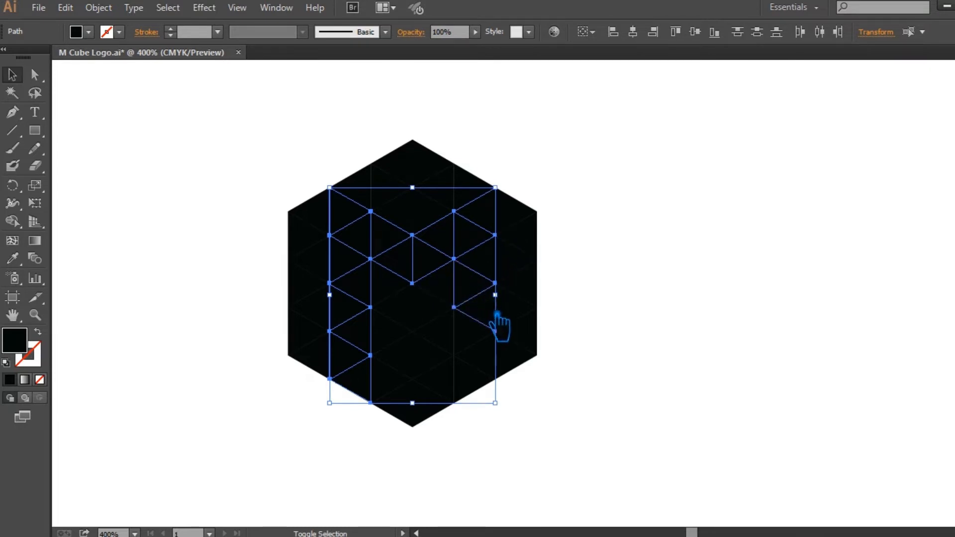
{"action": "left_click", "coordinate": [476, 340], "text": "shift"}
{"action": "left_click", "coordinate": [487, 390], "text": "shift"}
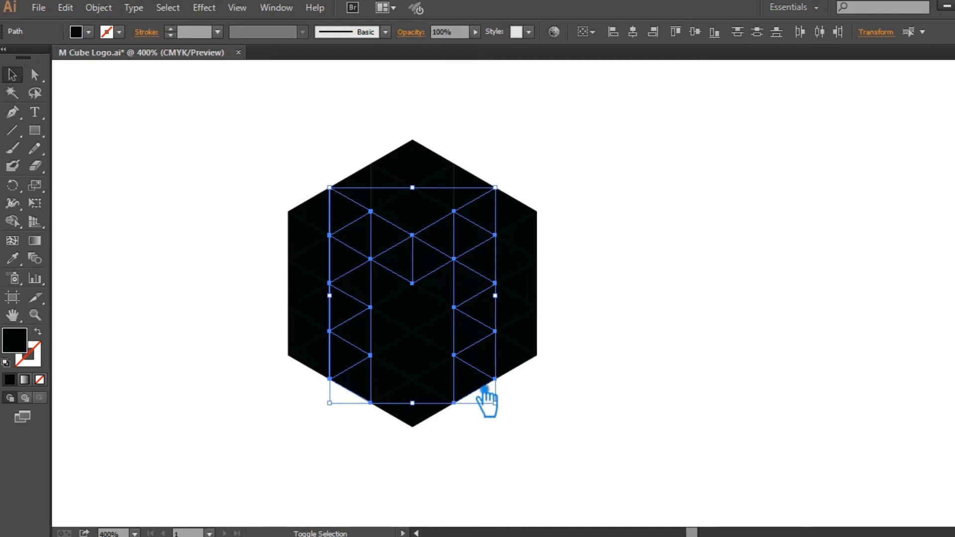
{"action": "key", "text": "ctrl+g"}
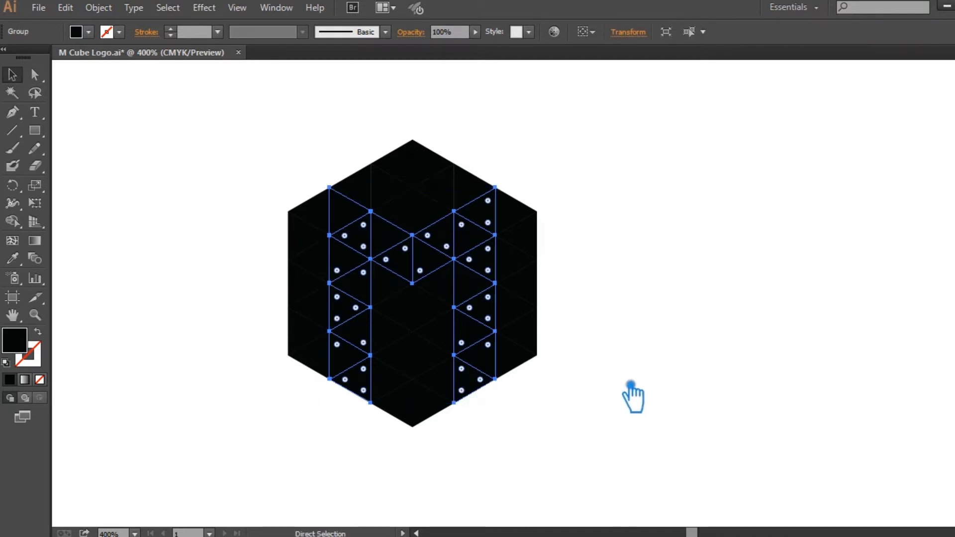
Step: Move the M group out to the right of the hexagon and delete the stray line at the left gap's lower edge
{"action": "left_click_drag", "start_coordinate": [486, 329], "coordinate": [842, 314]}
{"action": "left_click", "coordinate": [590, 463]}
{"action": "left_click_drag", "start_coordinate": [577, 454], "coordinate": [194, 139]}
{"action": "scroll", "coordinate": [378, 447], "scroll_direction": "down", "scroll_amount": 3}
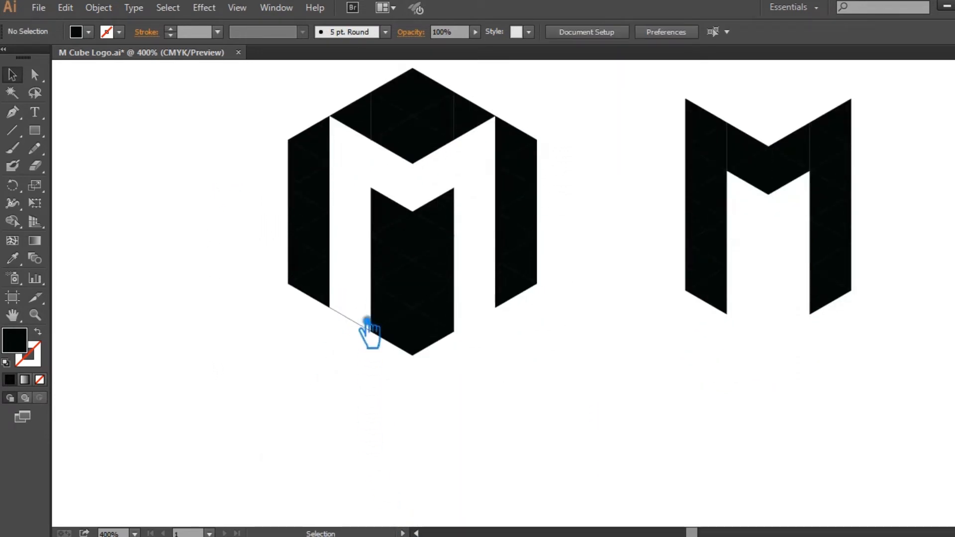
{"action": "left_click", "coordinate": [363, 329]}
{"action": "key", "text": "Delete"}
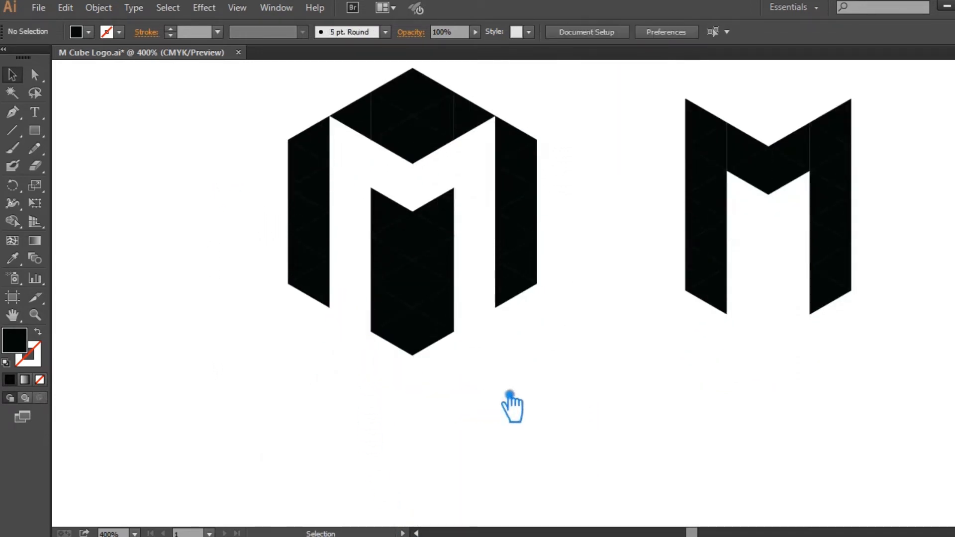
Step: Move the M shape closer to the hexagon and ungroup its triangles
{"action": "left_click_drag", "start_coordinate": [639, 348], "coordinate": [584, 405]}
{"action": "left_click_drag", "start_coordinate": [667, 314], "coordinate": [593, 304]}
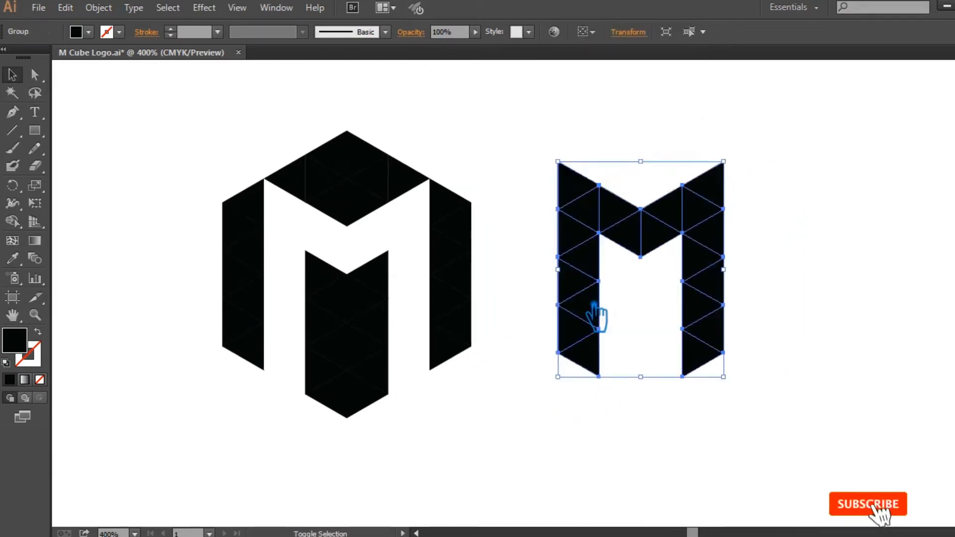
{"action": "left_click", "coordinate": [542, 395]}
Step: Fill the lower triangle just left of the M's center point with light orange FF9166
{"action": "key", "text": "F6"}
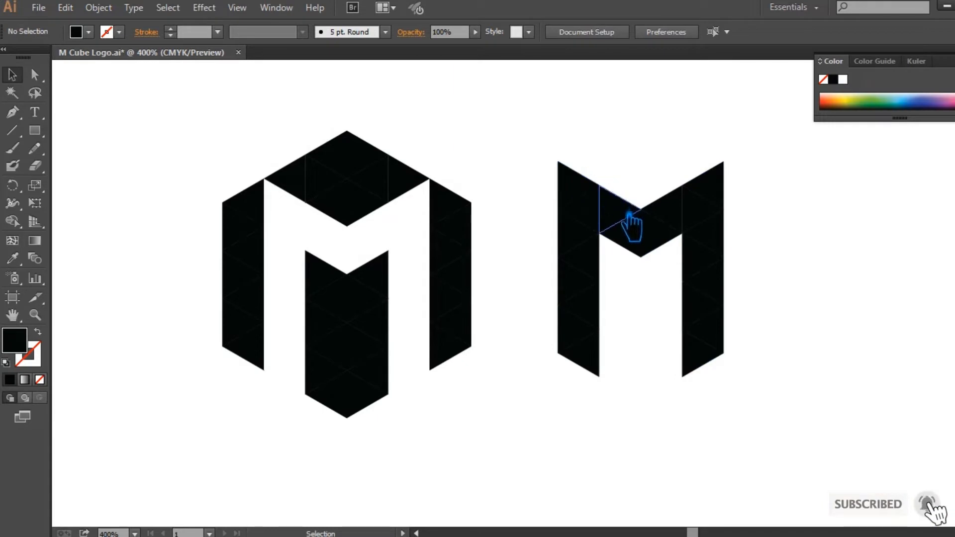
{"action": "left_click", "coordinate": [639, 241]}
{"action": "double_click", "coordinate": [15, 340]}
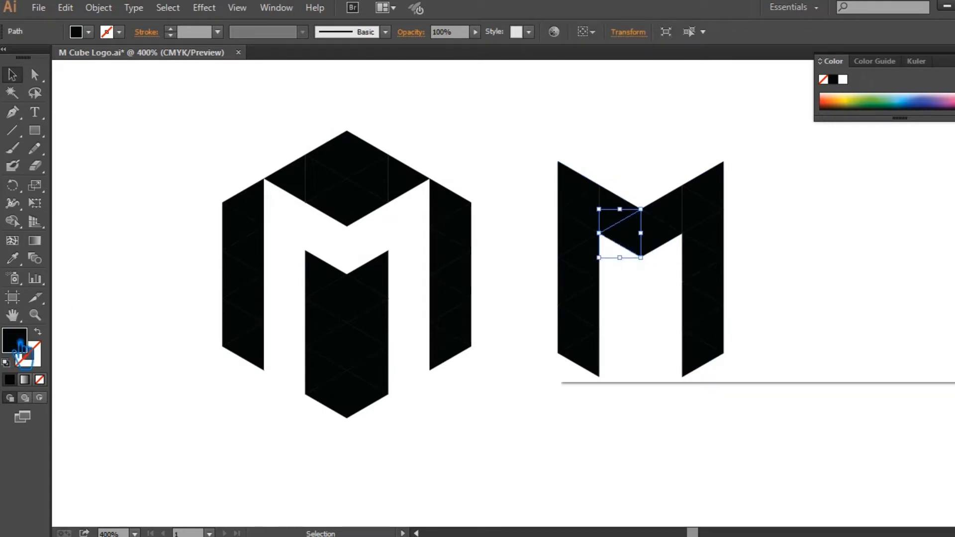
{"action": "left_click_drag", "start_coordinate": [794, 302], "coordinate": [801, 326]}
{"action": "left_click_drag", "start_coordinate": [756, 203], "coordinate": [729, 156]}
{"action": "left_click", "coordinate": [935, 149]}
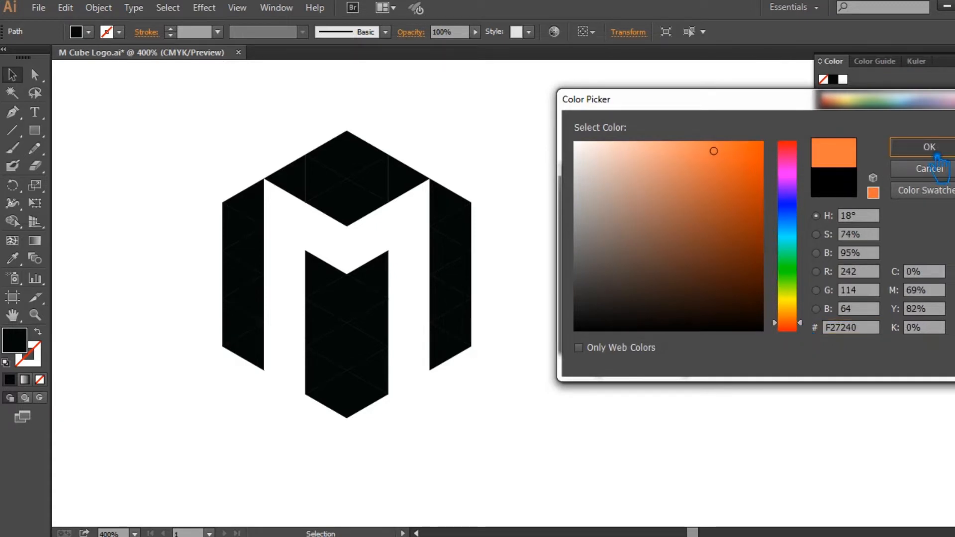
{"action": "left_click_drag", "start_coordinate": [731, 161], "coordinate": [703, 145]}
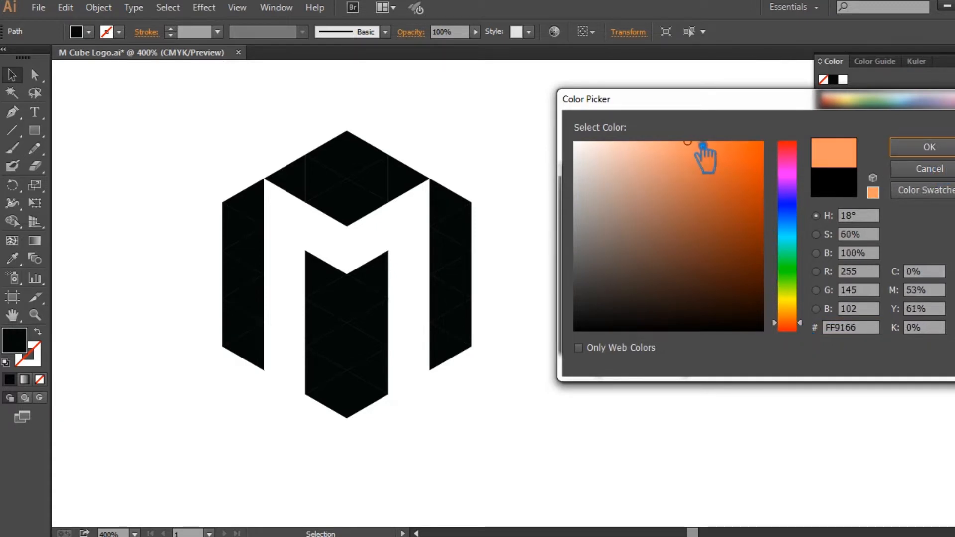
{"action": "left_click", "coordinate": [926, 147]}
{"action": "left_click", "coordinate": [797, 277]}
Step: Copy the light orange to the triangle directly above it and darken that fill slightly to about E97C56
{"action": "left_click", "coordinate": [628, 217]}
{"action": "key", "text": "i"}
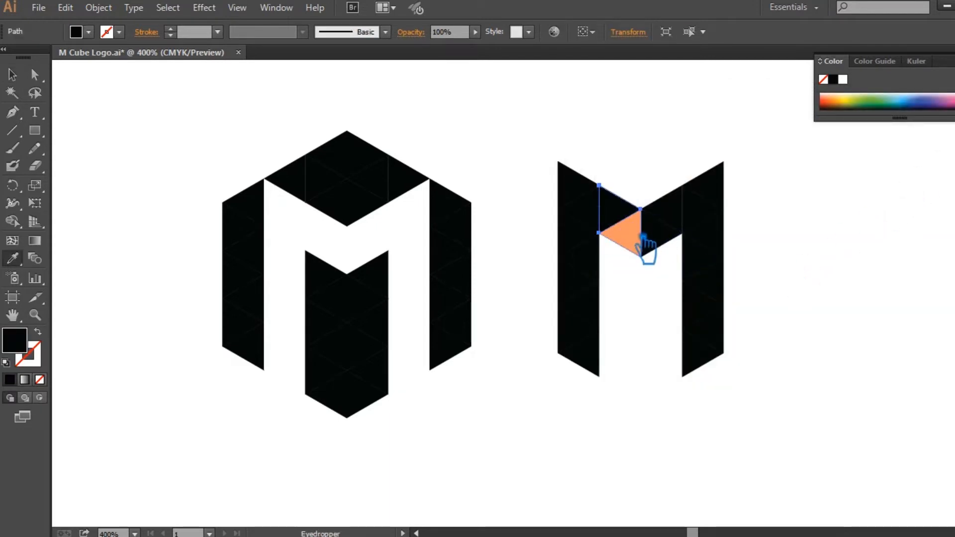
{"action": "left_click", "coordinate": [637, 241]}
{"action": "key", "text": "v"}
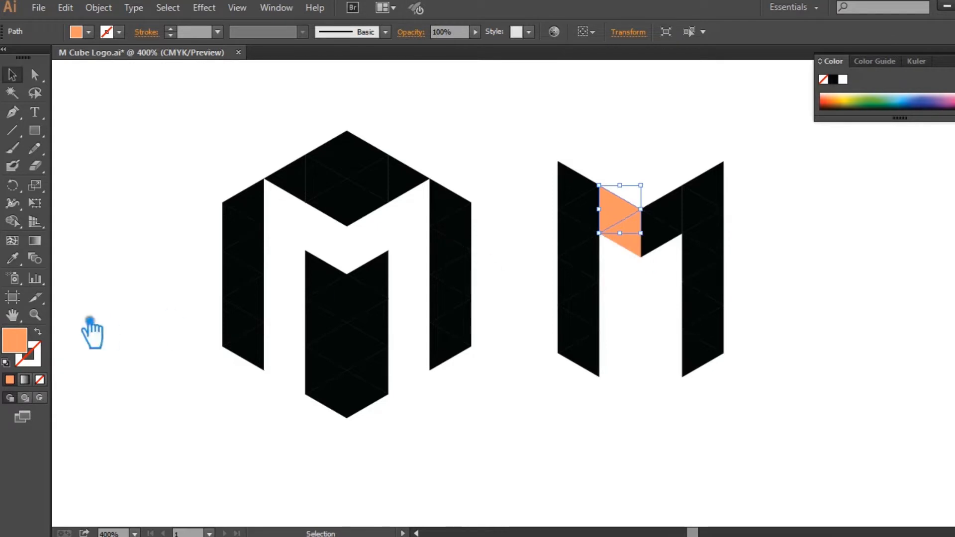
{"action": "double_click", "coordinate": [15, 341]}
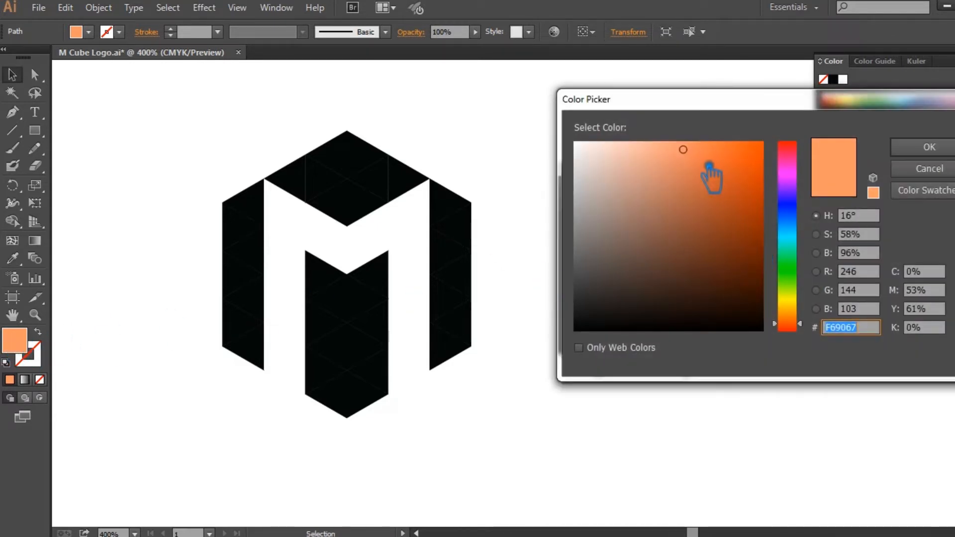
{"action": "left_click", "coordinate": [706, 162]}
{"action": "left_click", "coordinate": [929, 146]}
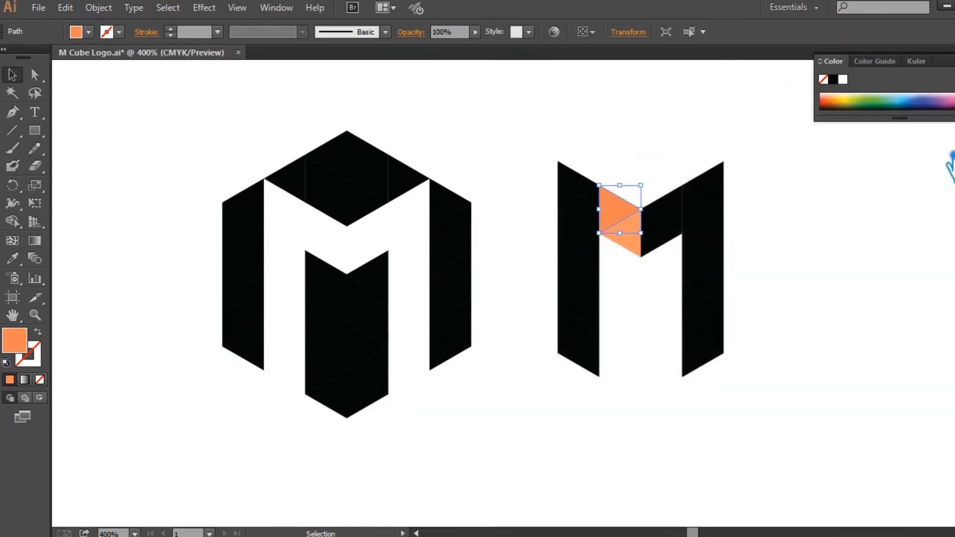
{"action": "left_click", "coordinate": [804, 256]}
Step: Copy the neighboring orange to the adjoining triangle in the M's left leg and darken it to DD6B4B
{"action": "left_click", "coordinate": [599, 215]}
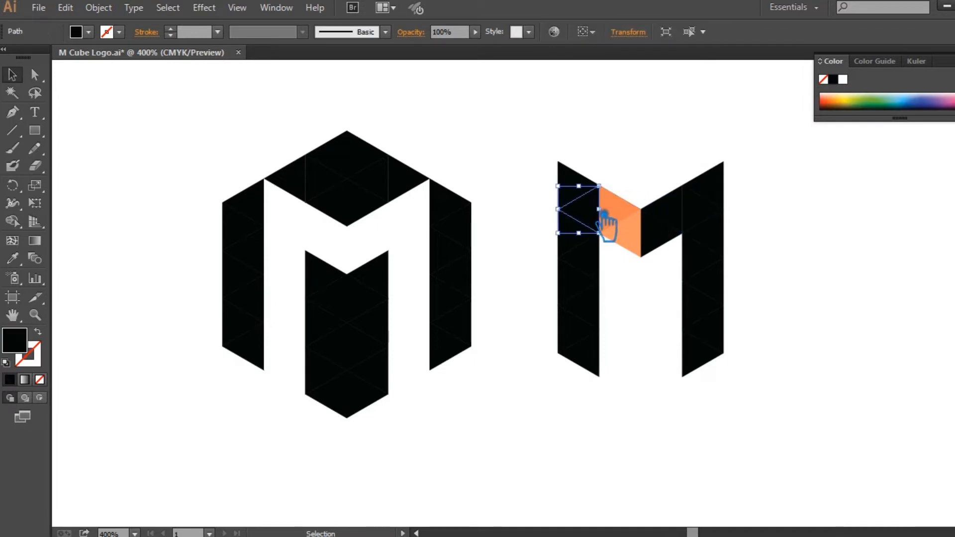
{"action": "key", "text": "i"}
{"action": "left_click", "coordinate": [629, 214]}
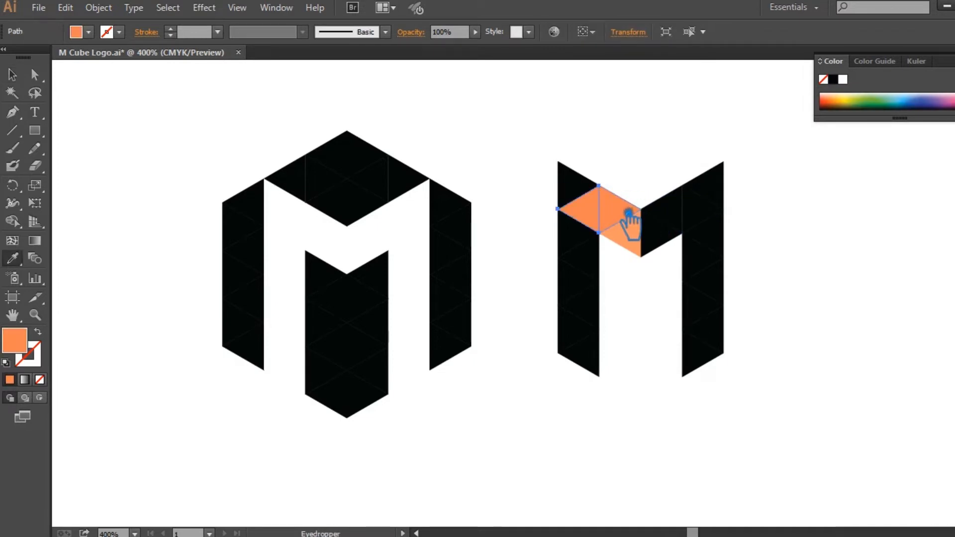
{"action": "key", "text": "ctrl+z"}
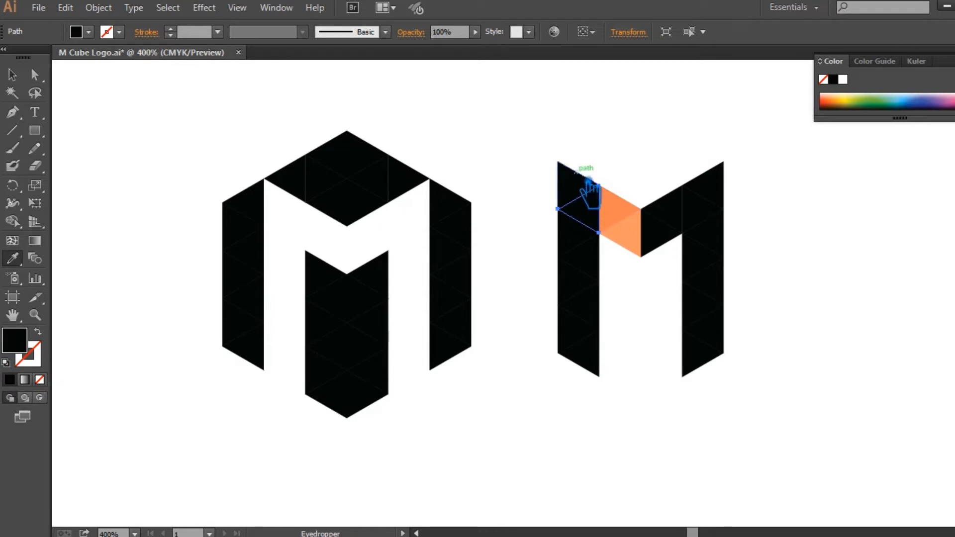
{"action": "left_click", "coordinate": [617, 209]}
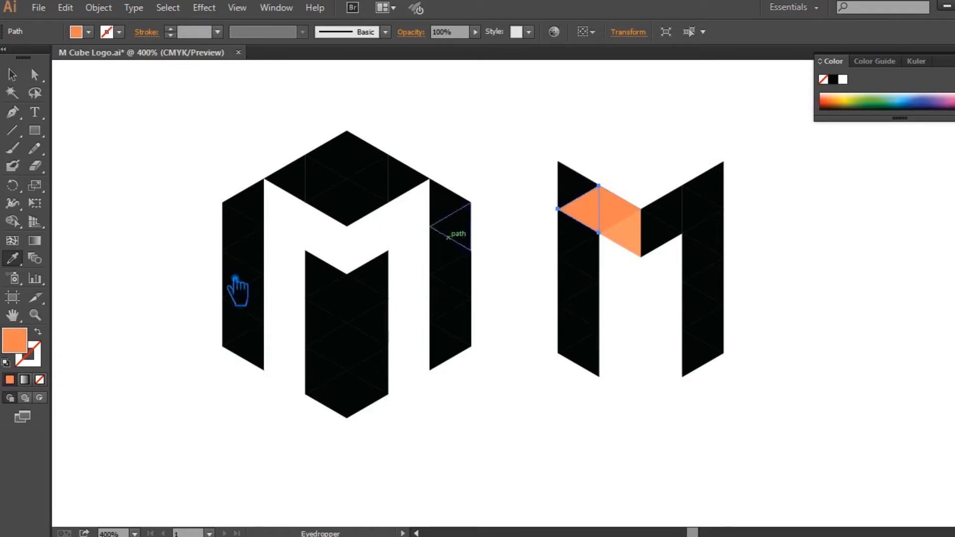
{"action": "double_click", "coordinate": [30, 352]}
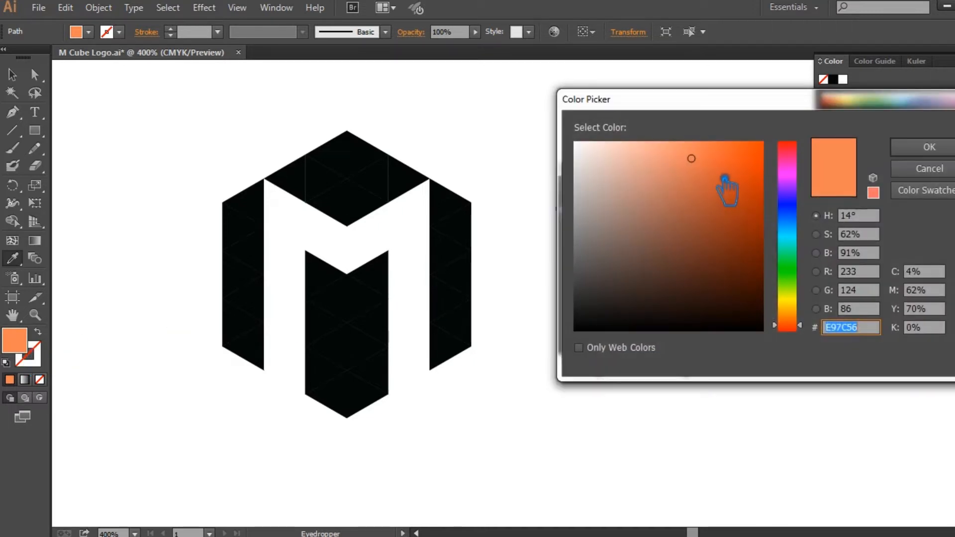
{"action": "left_click", "coordinate": [714, 171]}
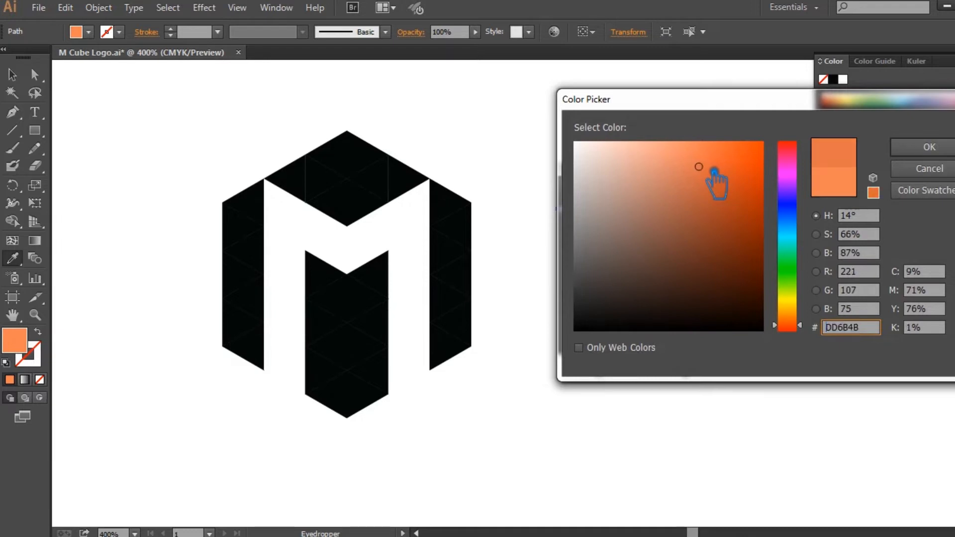
{"action": "left_click", "coordinate": [926, 148]}
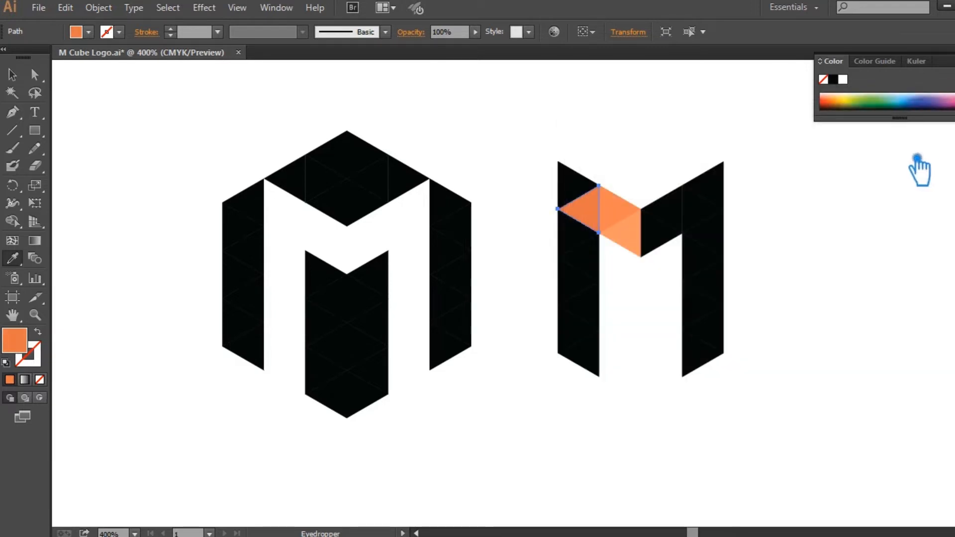
{"action": "key", "text": "v"}
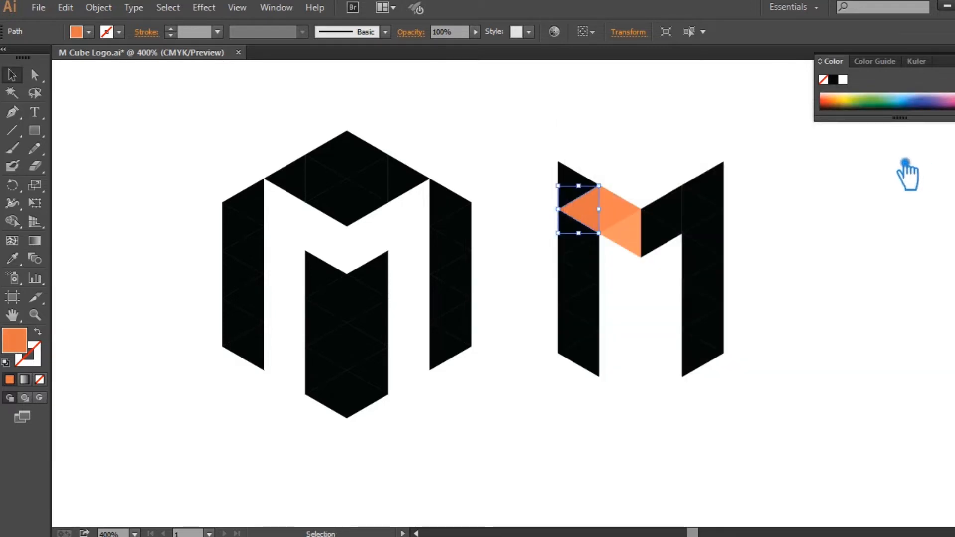
Step: Sample the adjacent orange for the top triangle of the M's left leg and give it a slightly darker shade
{"action": "left_click", "coordinate": [586, 182]}
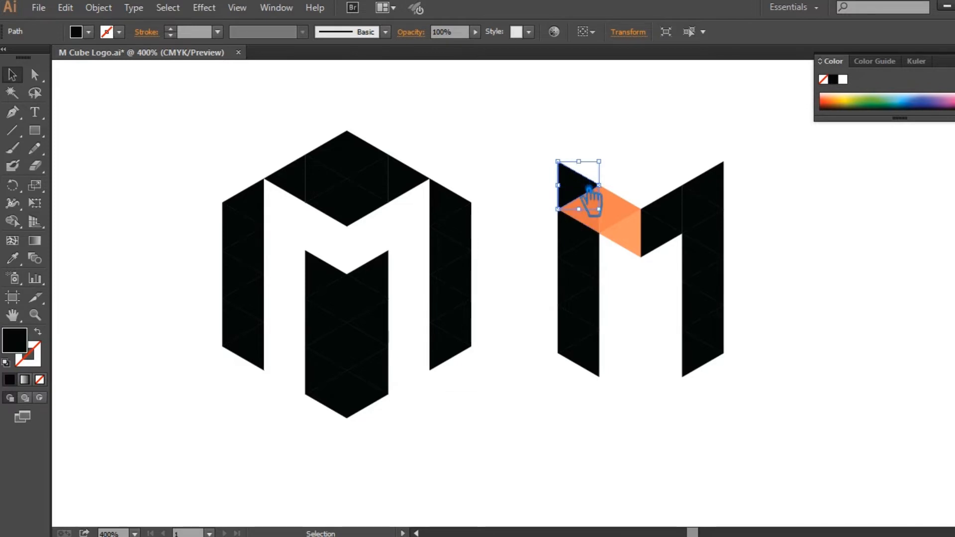
{"action": "left_click", "coordinate": [12, 259]}
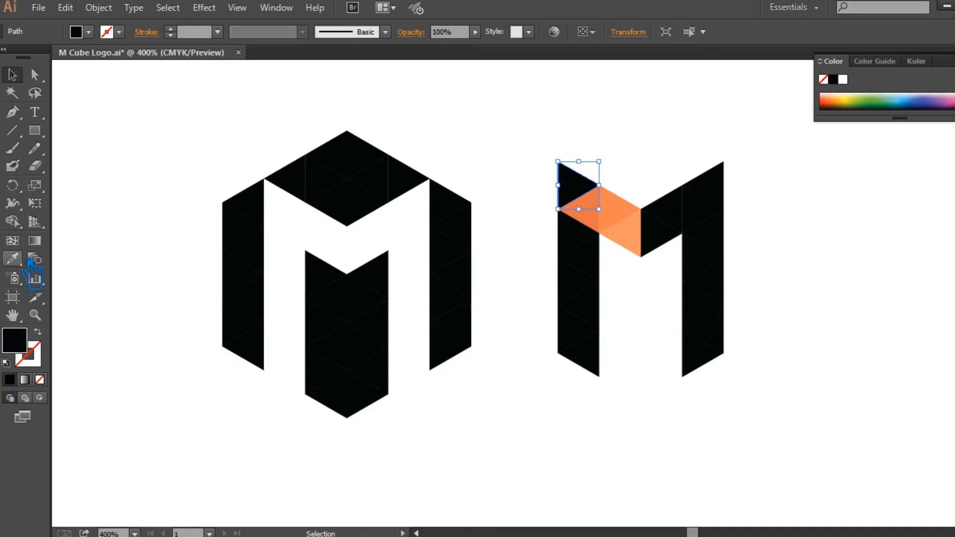
{"action": "left_click", "coordinate": [604, 221]}
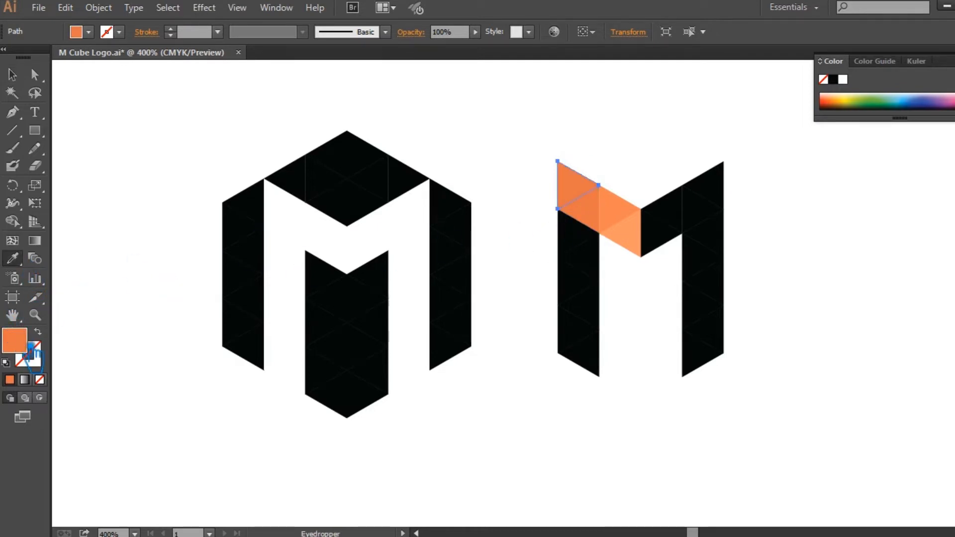
{"action": "double_click", "coordinate": [15, 341]}
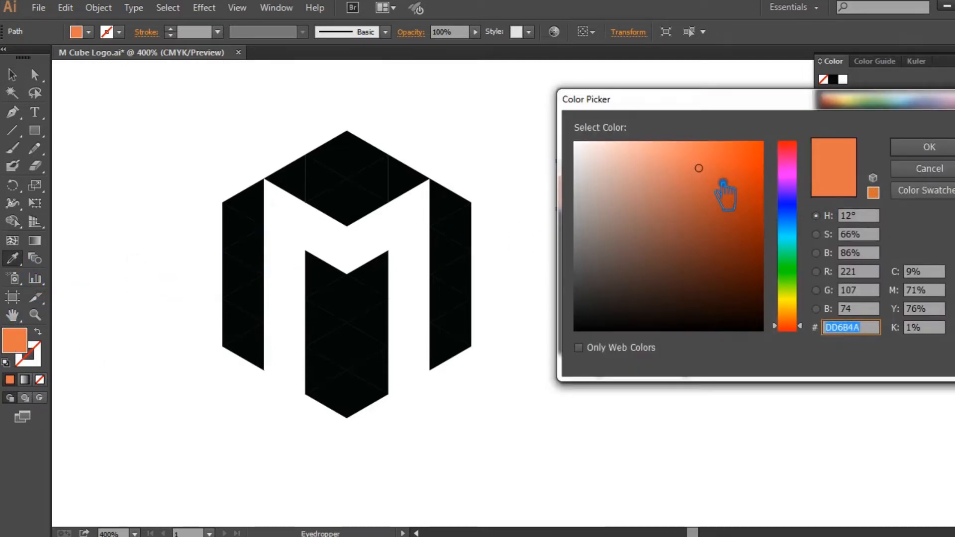
{"action": "left_click", "coordinate": [929, 148]}
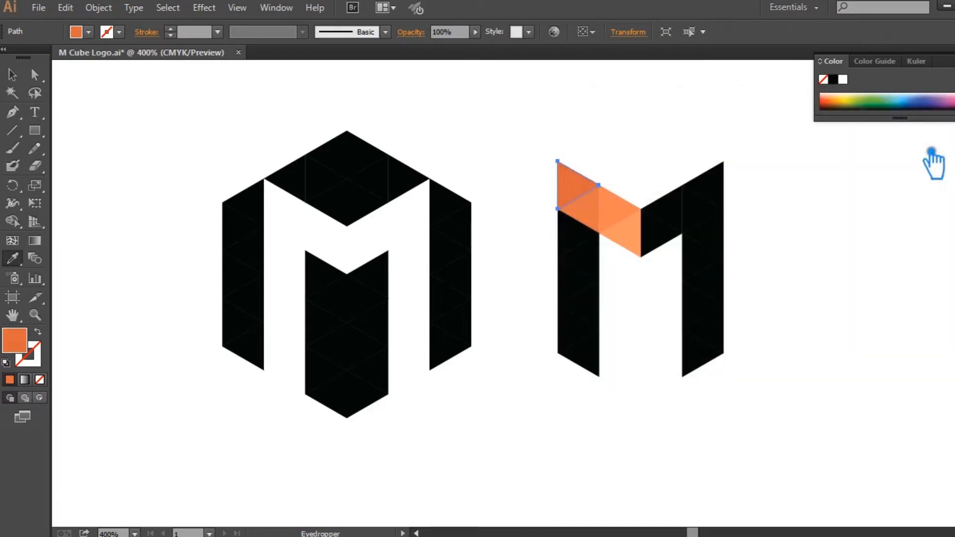
{"action": "key", "text": "v"}
{"action": "left_click", "coordinate": [871, 196]}
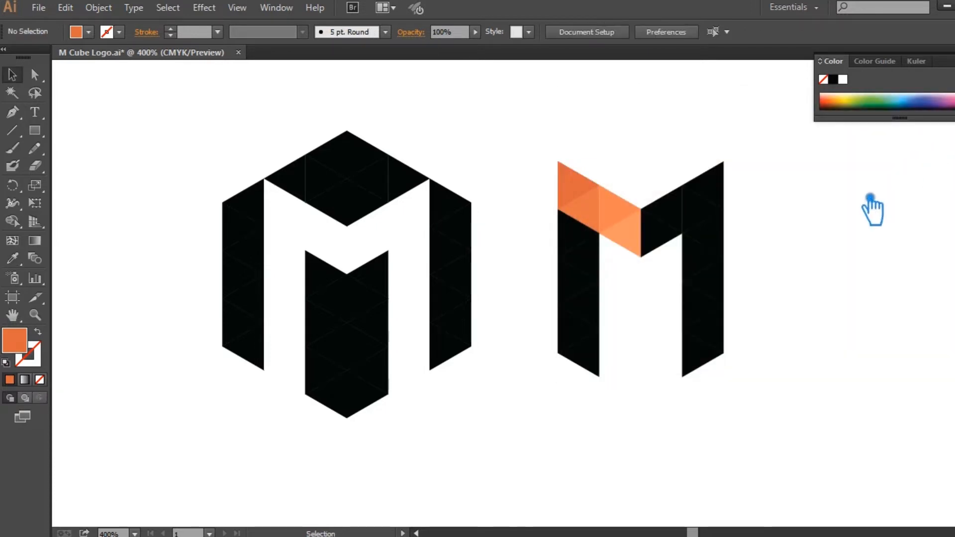
Step: Apply the top-left triangle's dark orange to the next black triangle down the outer edge of the left leg
{"action": "left_click", "coordinate": [581, 259]}
{"action": "key", "text": "i"}
{"action": "left_click", "coordinate": [586, 189]}
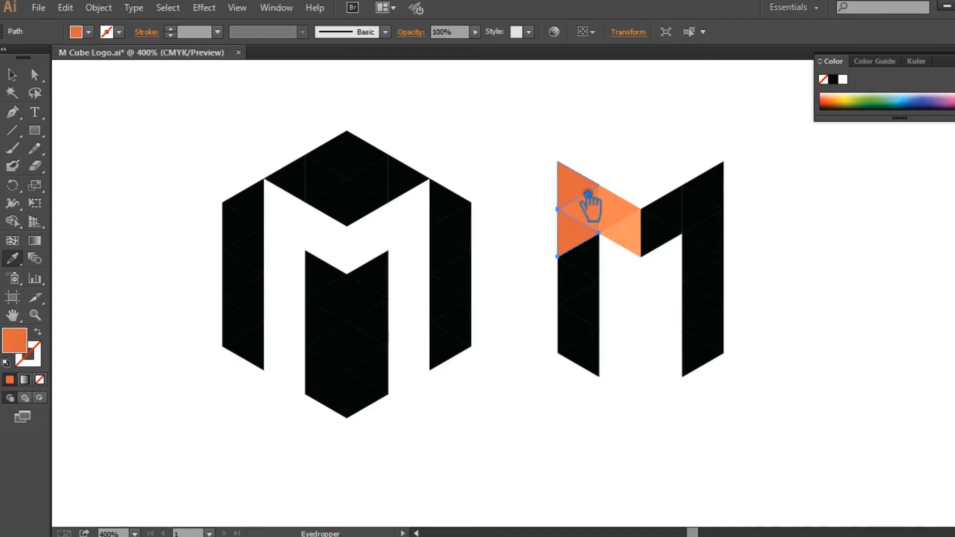
{"action": "key", "text": "v"}
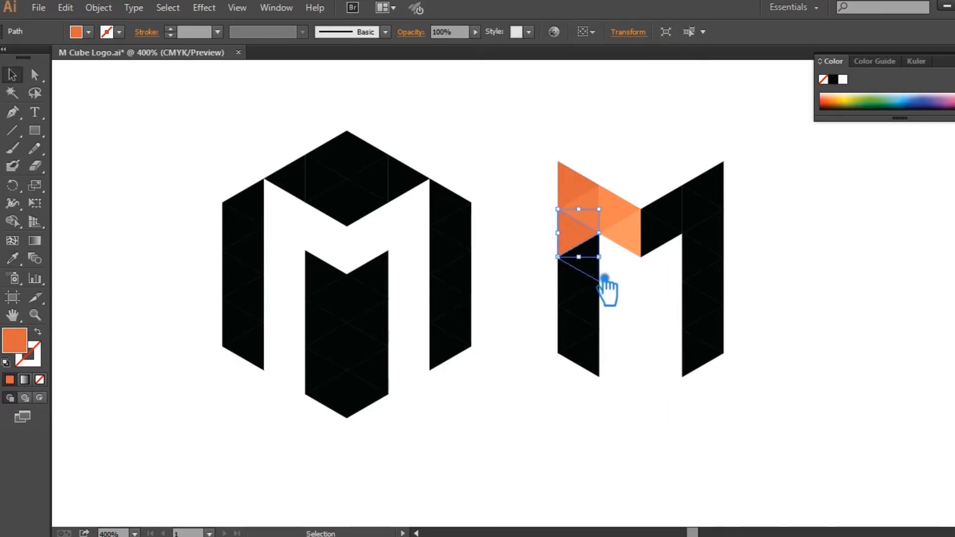
Step: Copy the adjacent orange to the next black triangle on the inner edge of the M's left leg and darken it to C44B32
{"action": "left_click", "coordinate": [602, 277]}
{"action": "key", "text": "i"}
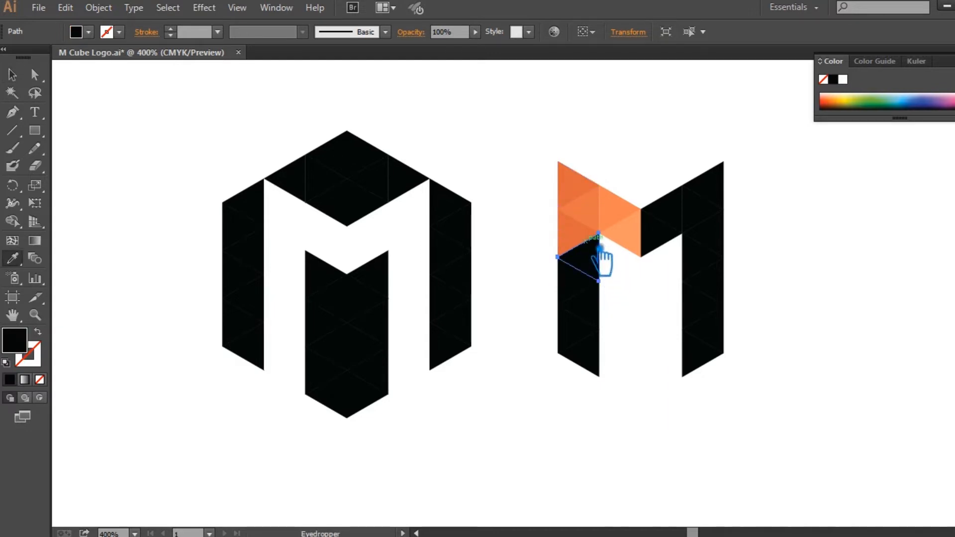
{"action": "left_click", "coordinate": [586, 241]}
{"action": "double_click", "coordinate": [14, 341]}
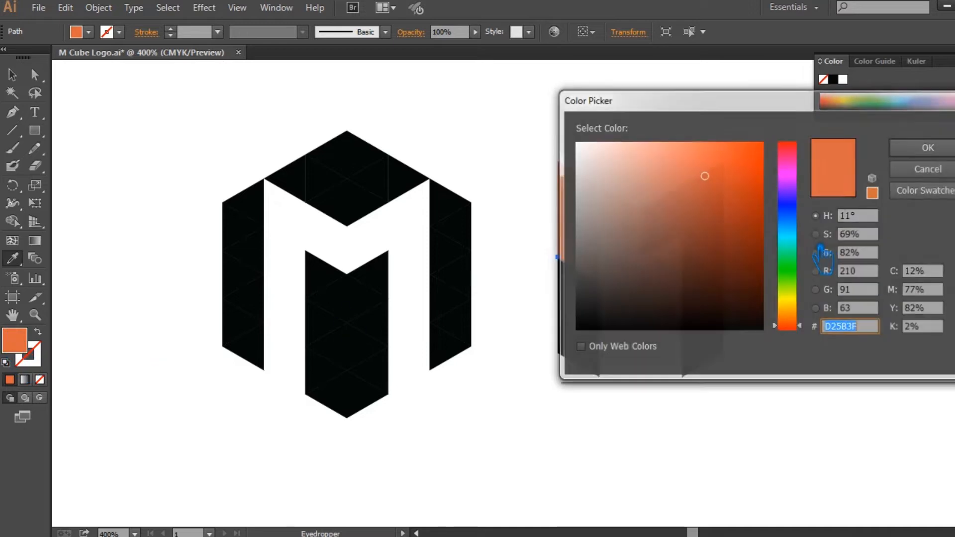
{"action": "left_click", "coordinate": [928, 147]}
{"action": "key", "text": "v"}
{"action": "left_click", "coordinate": [643, 315]}
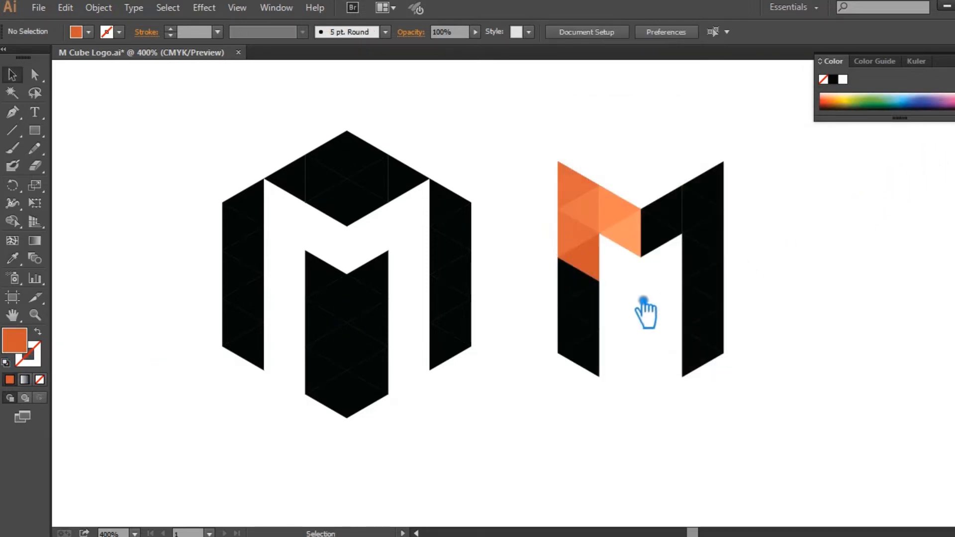
Step: Sample the orange just above for the next black triangle on the left leg's outer edge and darken its fill to B23926
{"action": "left_click", "coordinate": [583, 292]}
{"action": "key", "text": "i"}
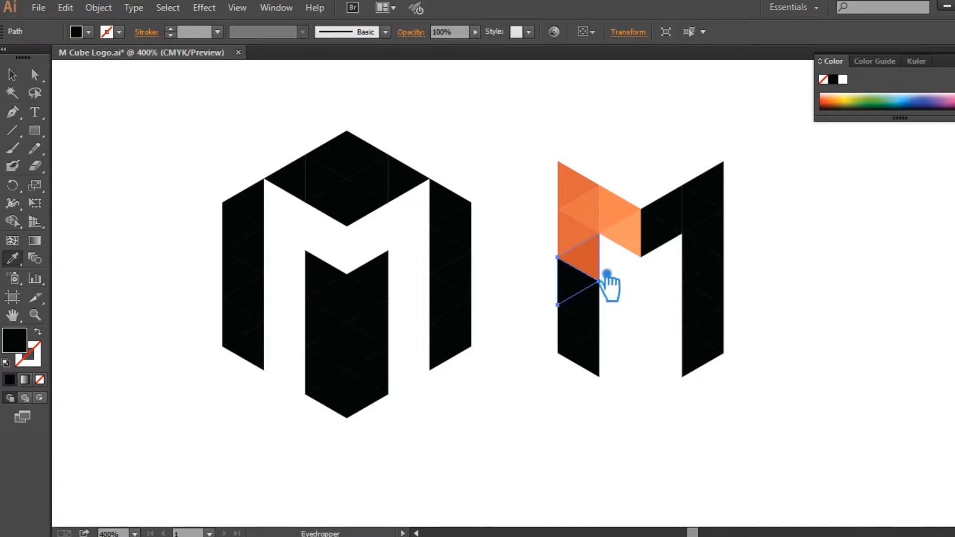
{"action": "left_click", "coordinate": [594, 266]}
{"action": "double_click", "coordinate": [27, 345]}
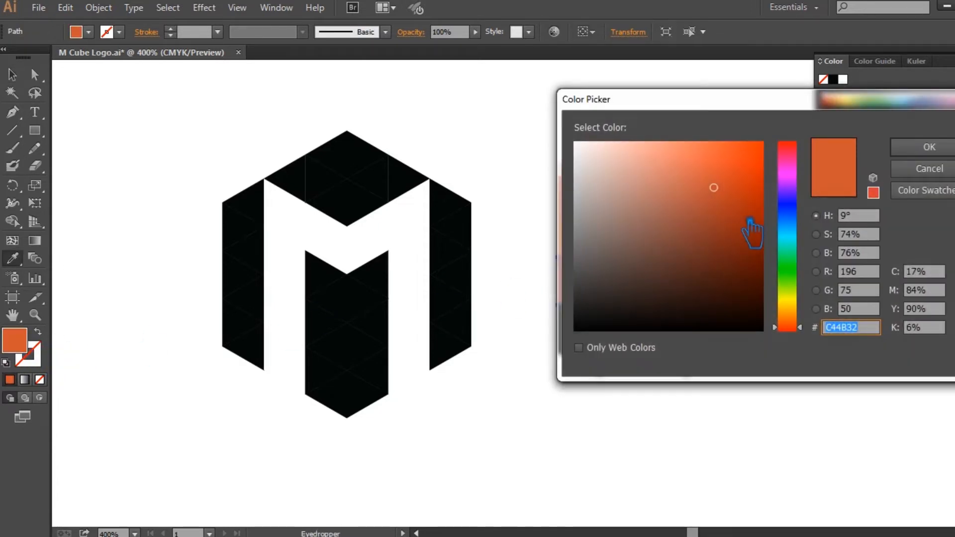
{"action": "left_click", "coordinate": [739, 205]}
{"action": "left_click", "coordinate": [926, 147]}
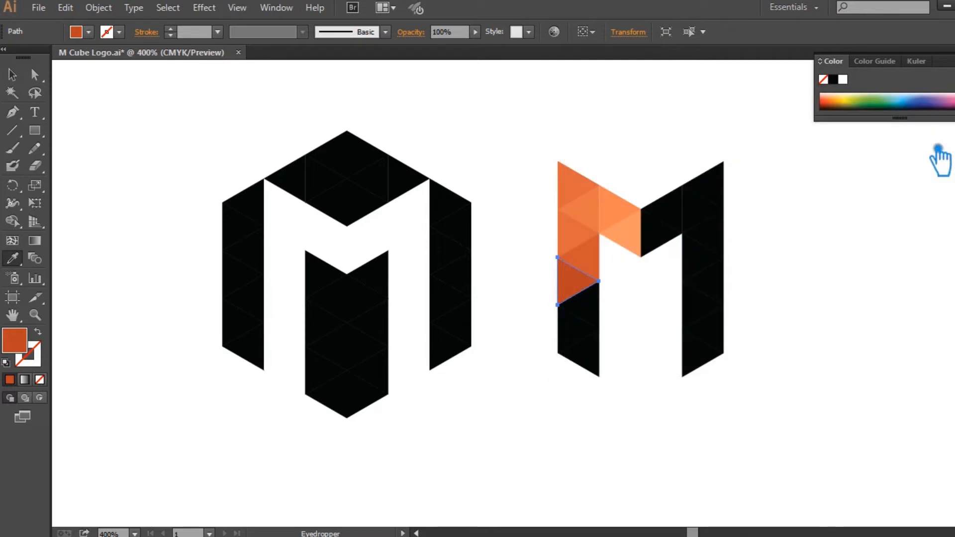
{"action": "key", "text": "v"}
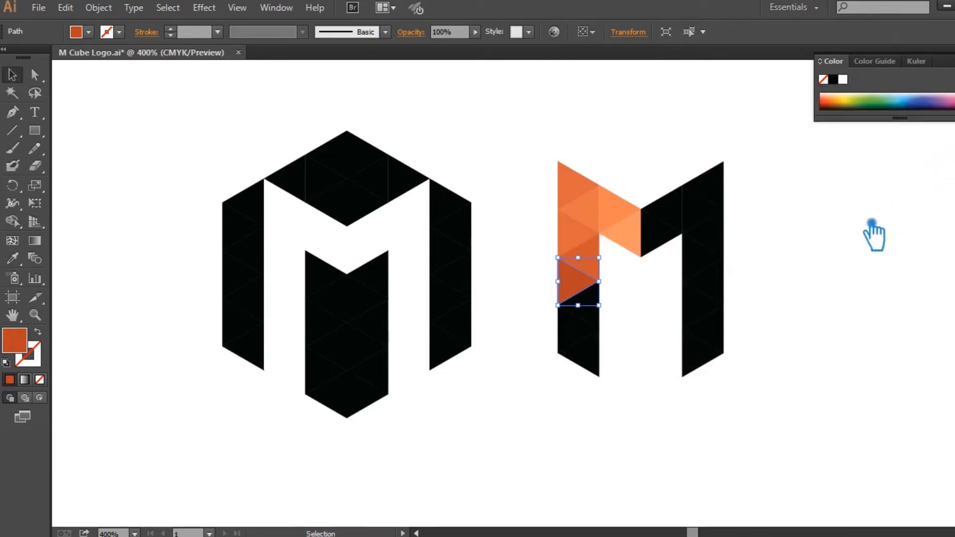
{"action": "key", "text": "ctrl+shift+a"}
Step: Give the next black inner-edge triangle of the left leg the neighboring dark orange, darkened to A02821
{"action": "left_click", "coordinate": [606, 323]}
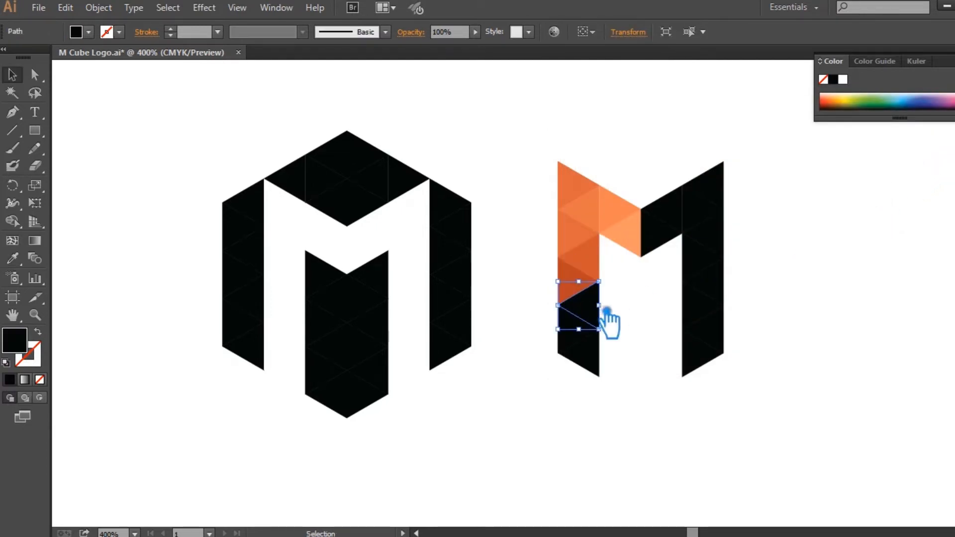
{"action": "key", "text": "i"}
{"action": "left_click", "coordinate": [577, 297]}
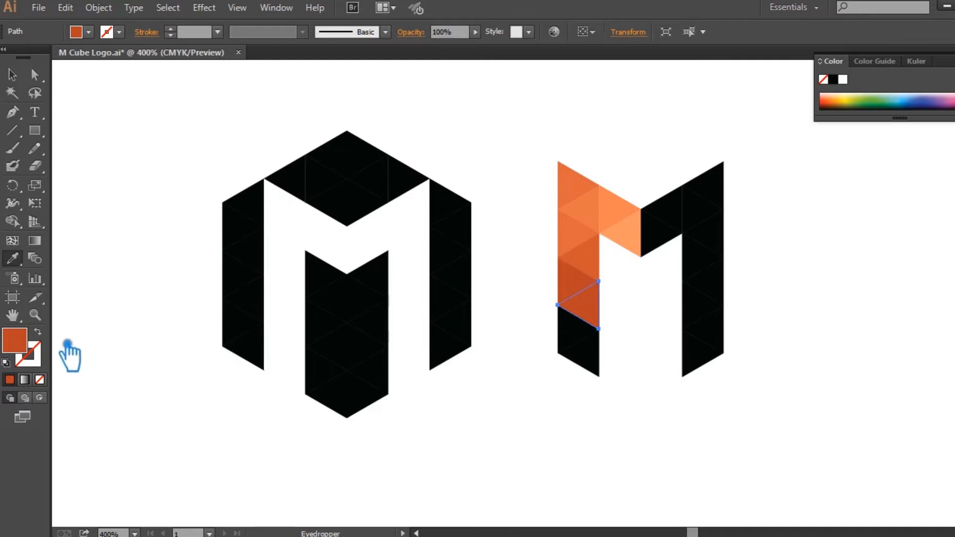
{"action": "double_click", "coordinate": [21, 347]}
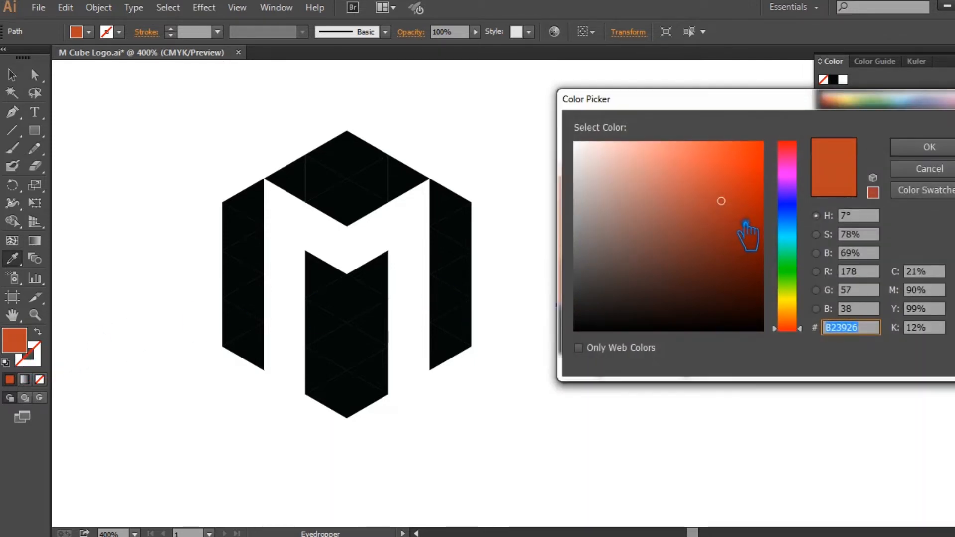
{"action": "left_click", "coordinate": [731, 211]}
{"action": "left_click", "coordinate": [929, 147]}
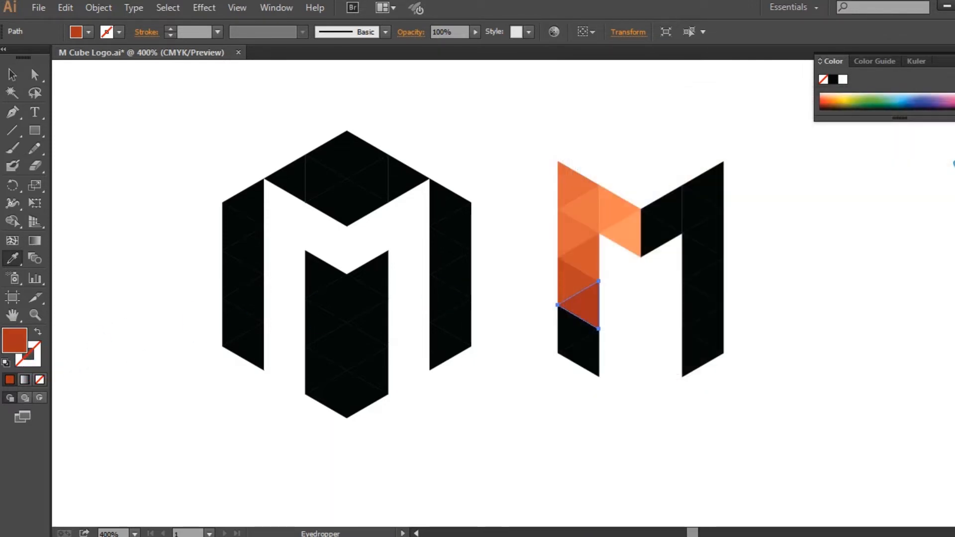
{"action": "key", "text": "v"}
{"action": "left_click", "coordinate": [590, 438]}
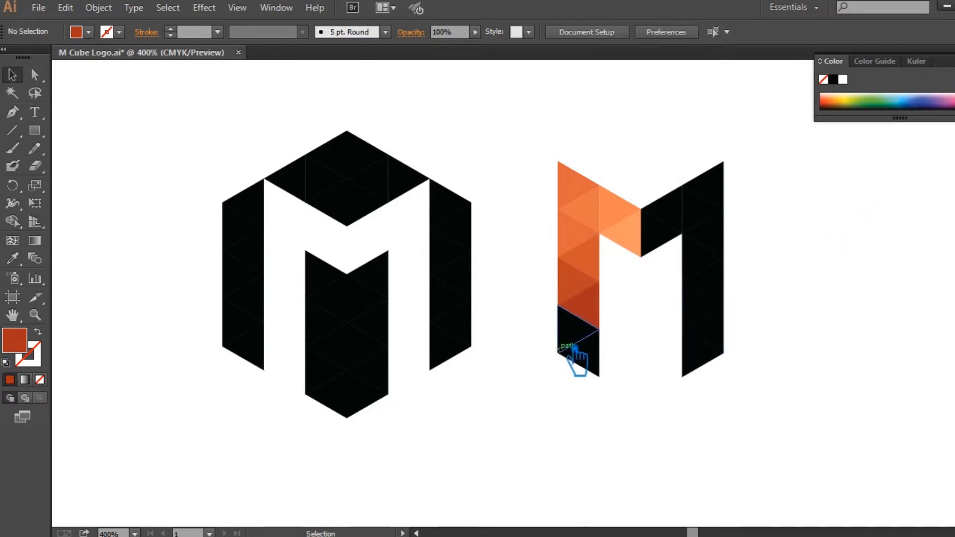
Step: Copy the red-orange above to the last black outer-edge triangle of the left leg and darken it to 8E1B1C
{"action": "left_click", "coordinate": [584, 348]}
{"action": "key", "text": "i"}
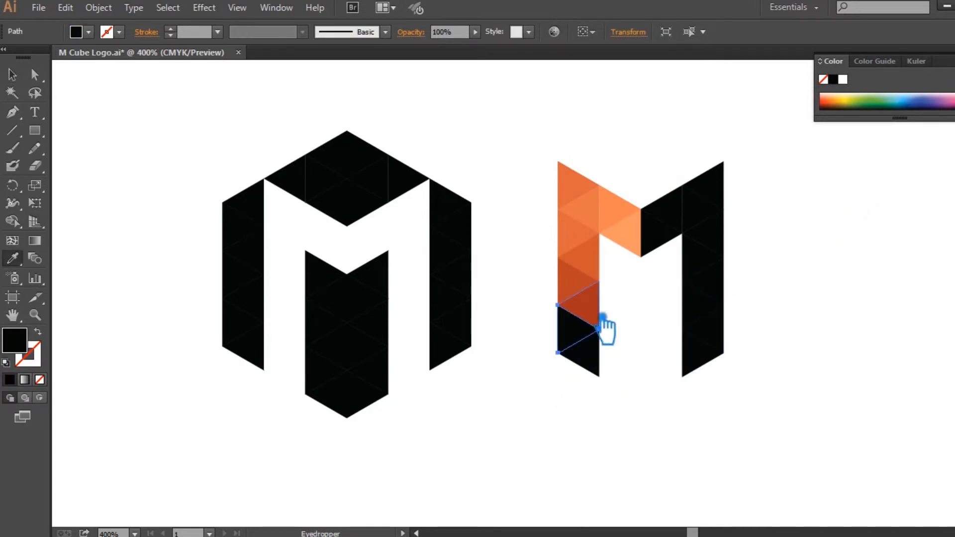
{"action": "left_click", "coordinate": [585, 296]}
{"action": "double_click", "coordinate": [28, 347]}
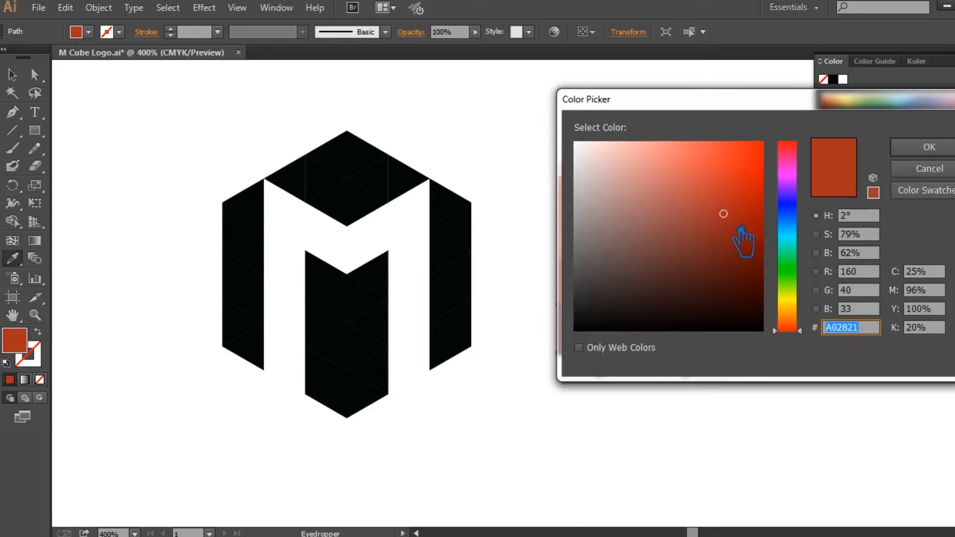
{"action": "left_click", "coordinate": [747, 232]}
{"action": "left_click", "coordinate": [929, 147]}
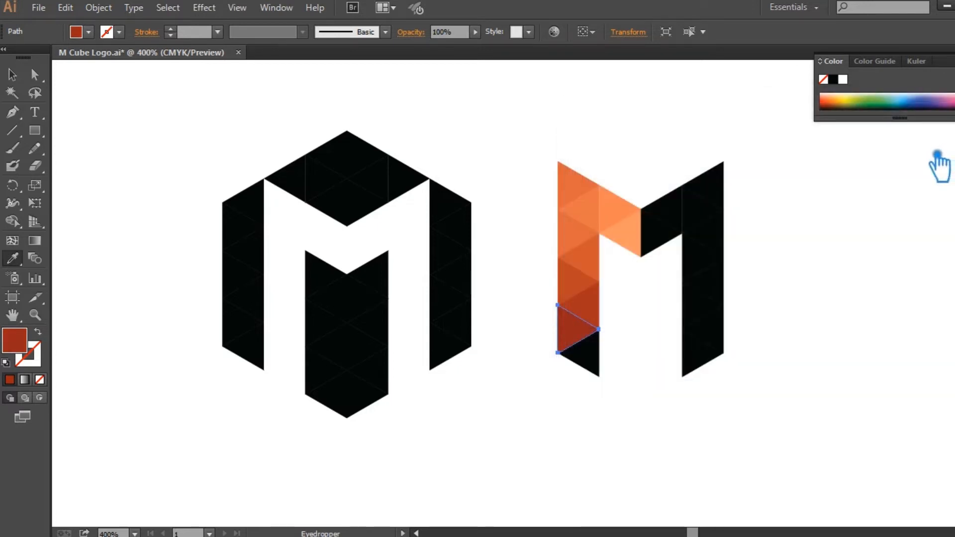
{"action": "key", "text": "v"}
{"action": "left_click", "coordinate": [661, 362]}
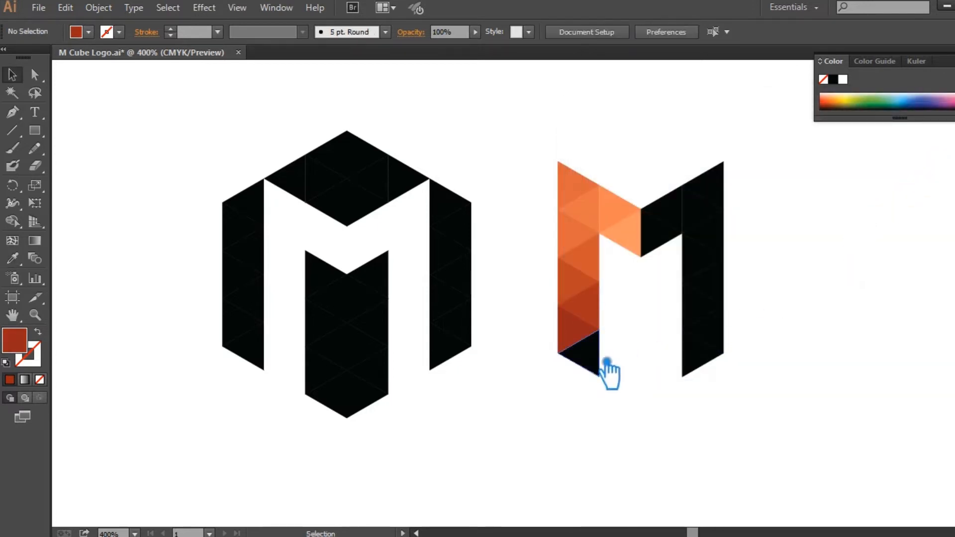
Step: Fill the bottom triangle of the M's left leg with the adjacent dark red, made slightly darker, and deselect it
{"action": "left_click", "coordinate": [596, 362]}
{"action": "key", "text": "i"}
{"action": "left_click", "coordinate": [577, 339]}
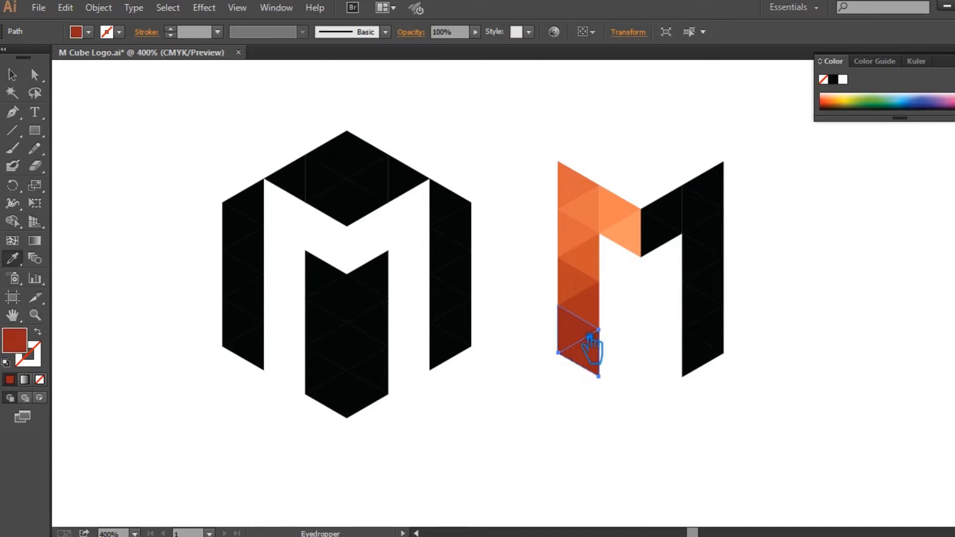
{"action": "double_click", "coordinate": [29, 346]}
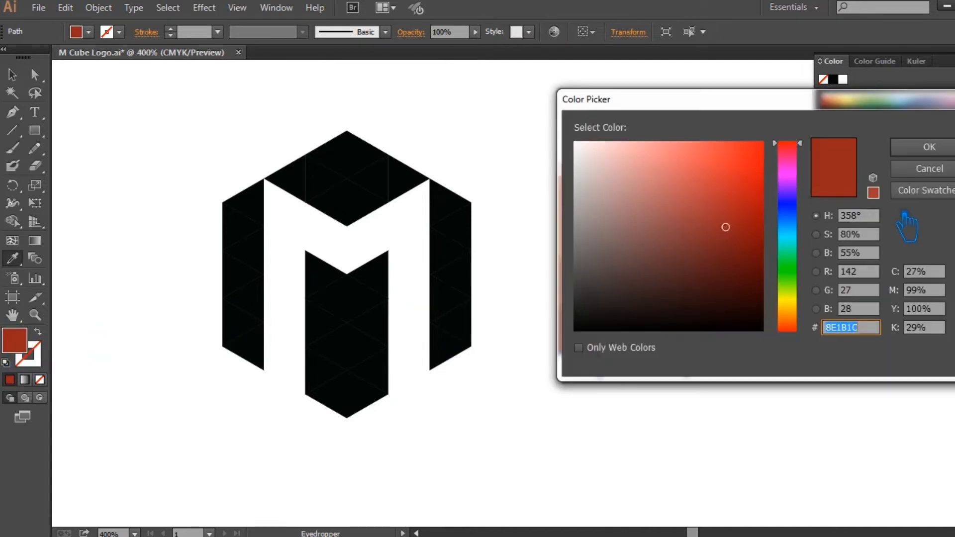
{"action": "left_click", "coordinate": [727, 238]}
{"action": "left_click", "coordinate": [929, 147]}
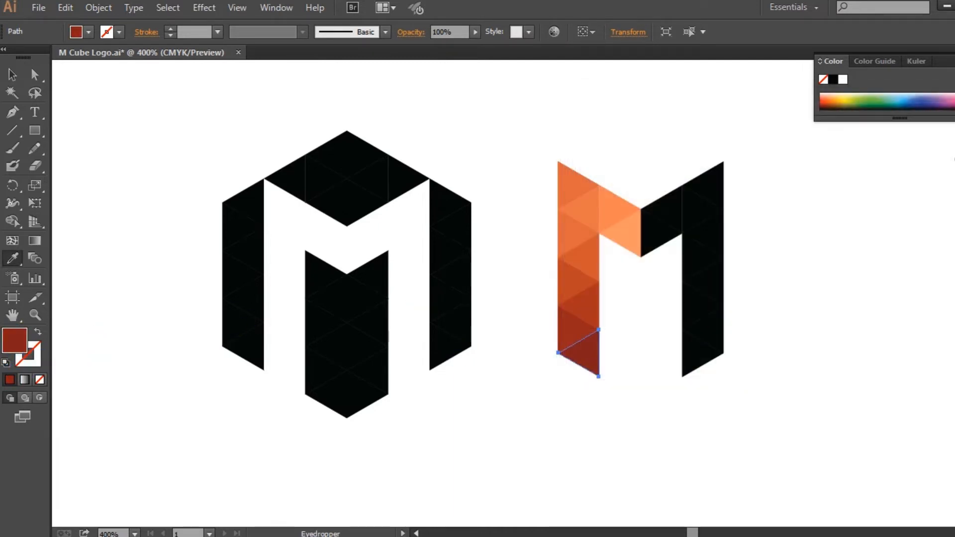
{"action": "left_click", "coordinate": [12, 74]}
{"action": "left_click", "coordinate": [345, 109]}
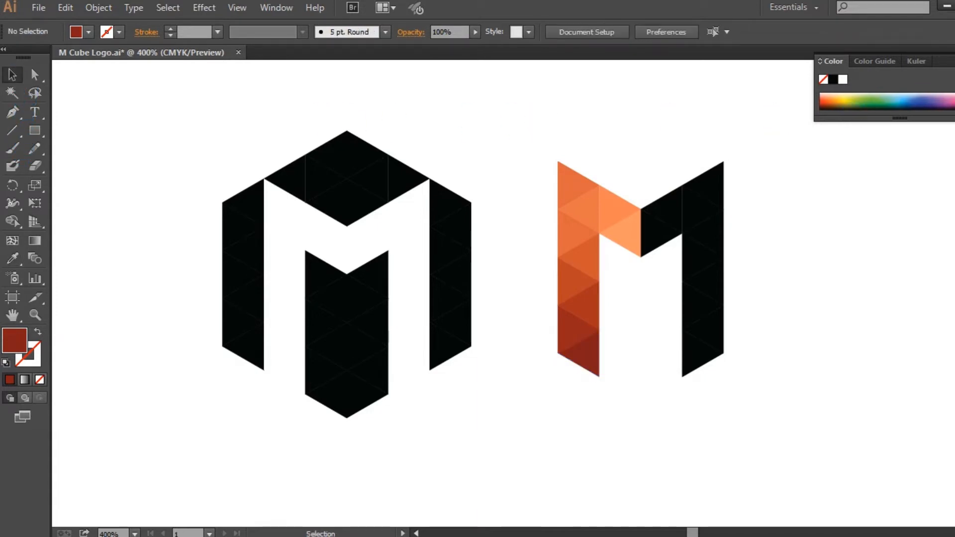
{"action": "left_click", "coordinate": [857, 186]}
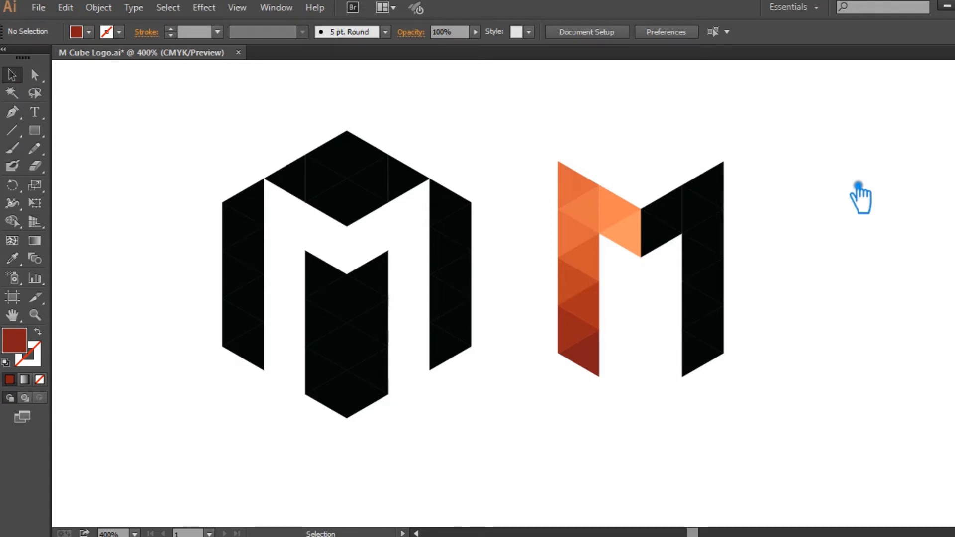
Step: Color the M's right arm, sampling the left arm's upper triangle for its lower triangle and the adjoining left-leg triangle for its upper one
{"action": "left_click", "coordinate": [677, 241]}
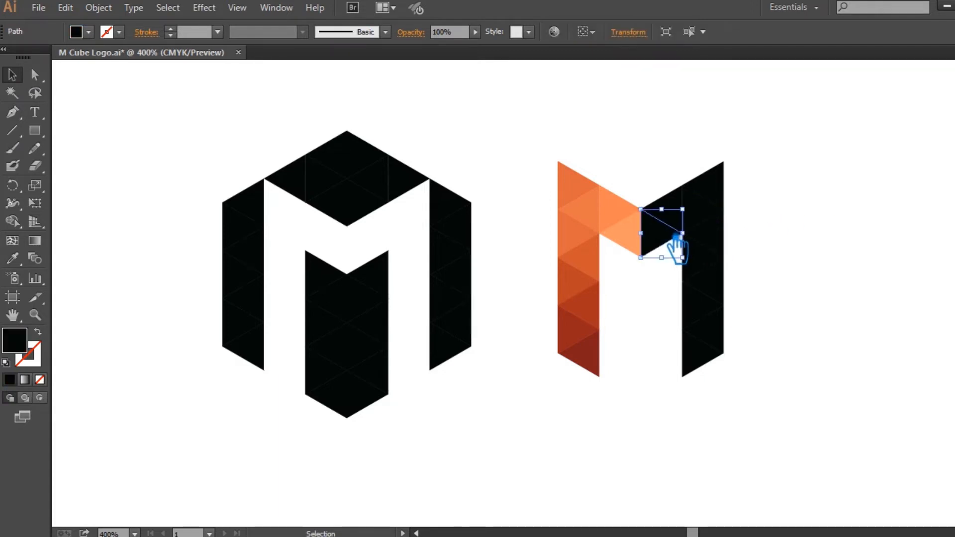
{"action": "key", "text": "i"}
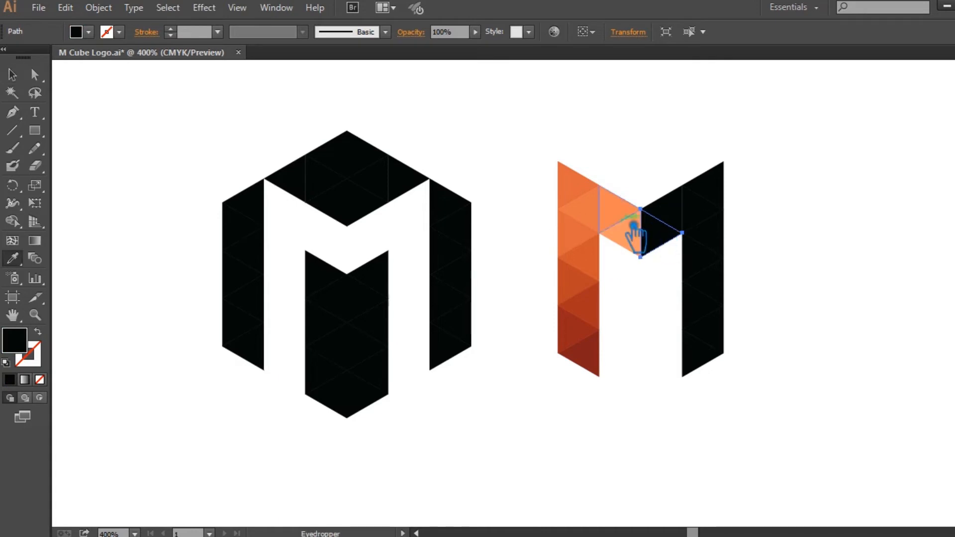
{"action": "left_click", "coordinate": [623, 219]}
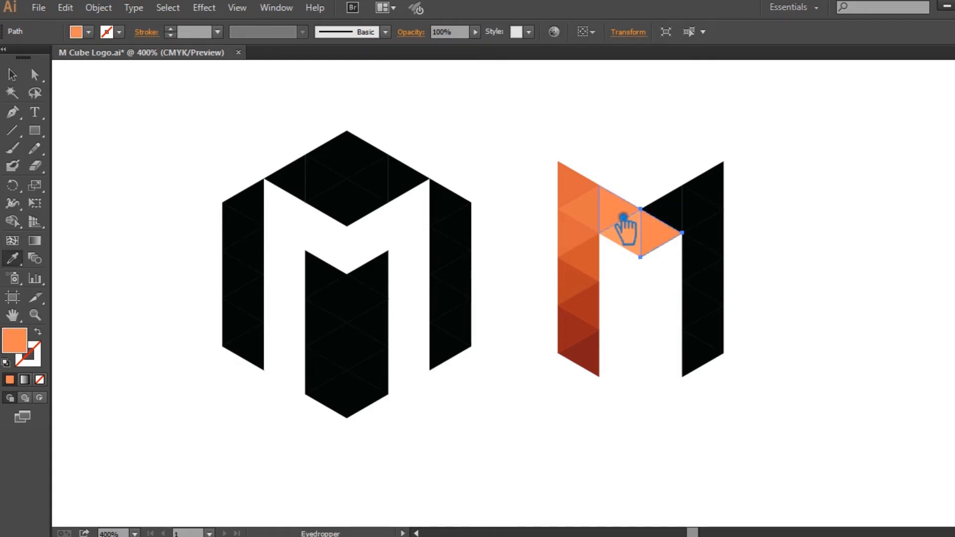
{"action": "key", "text": "v"}
{"action": "left_click", "coordinate": [680, 209]}
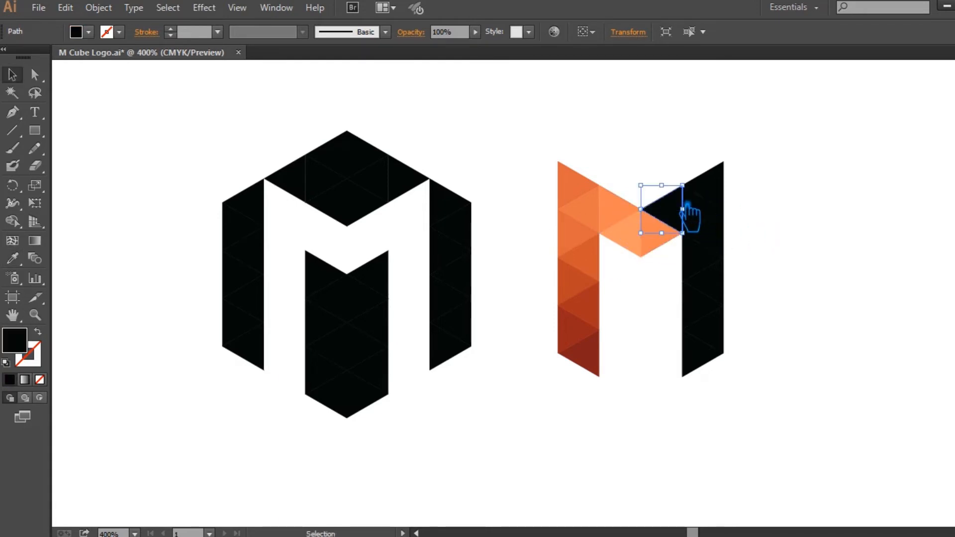
{"action": "key", "text": "i"}
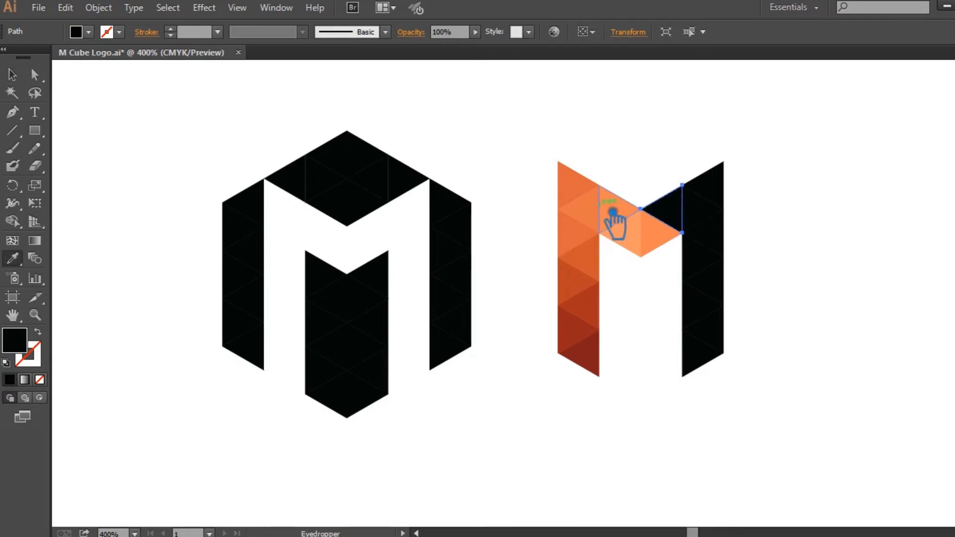
{"action": "left_click", "coordinate": [603, 216]}
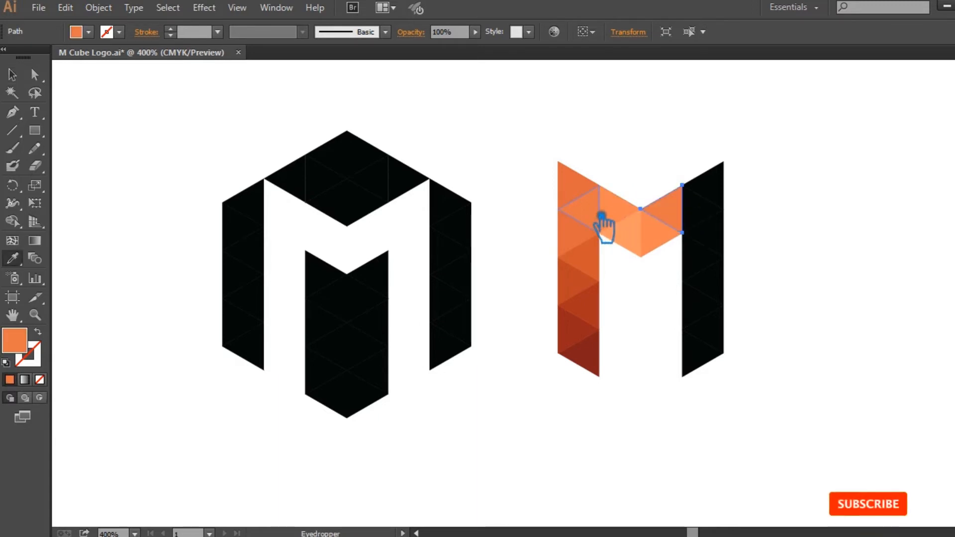
{"action": "key", "text": "v"}
Step: Apply the orange of the left leg's top triangle to the top triangle of the M's right leg
{"action": "left_click", "coordinate": [725, 199]}
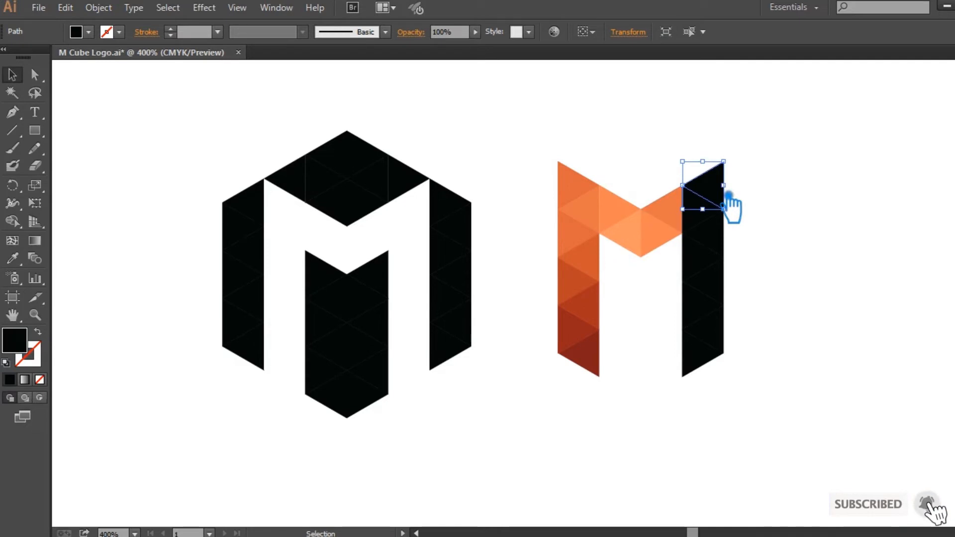
{"action": "key", "text": "i"}
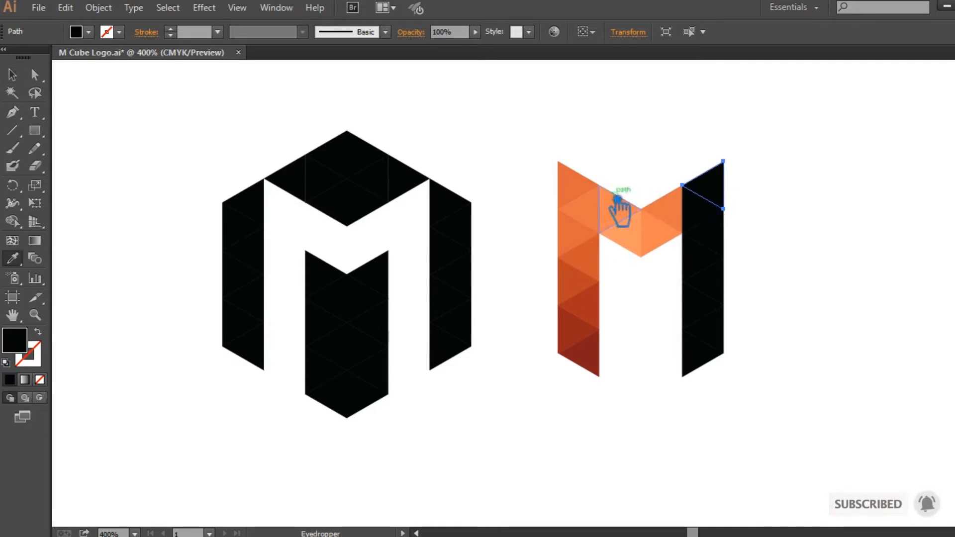
{"action": "left_click", "coordinate": [585, 197]}
{"action": "key", "text": "v"}
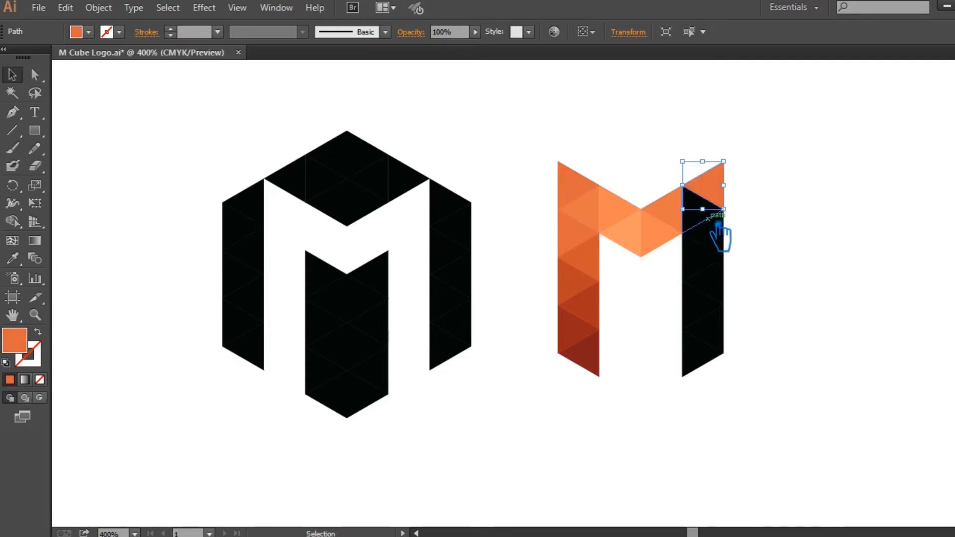
Step: Fill the second triangle from the top of the M's right leg with the orange of the left leg's second triangle
{"action": "left_click", "coordinate": [709, 230]}
{"action": "key", "text": "i"}
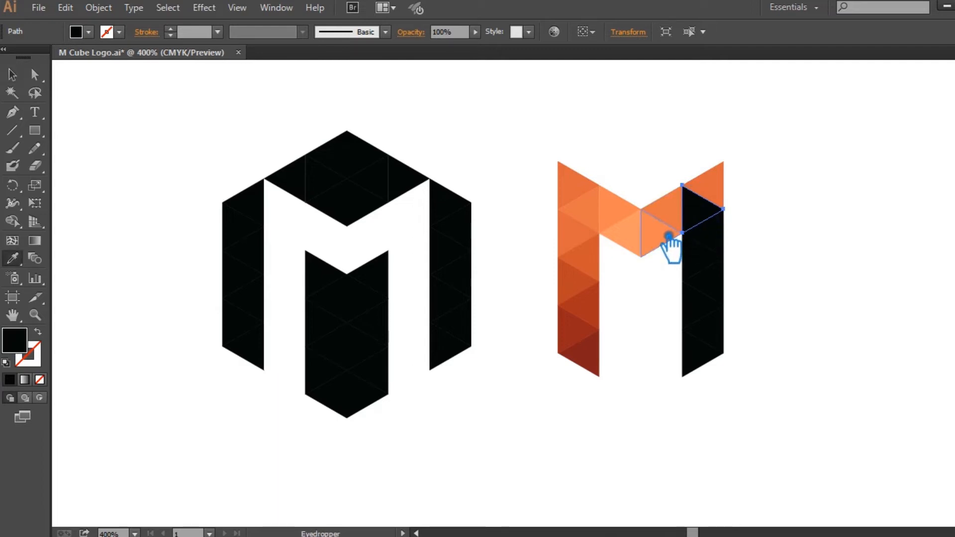
{"action": "left_click", "coordinate": [665, 239]}
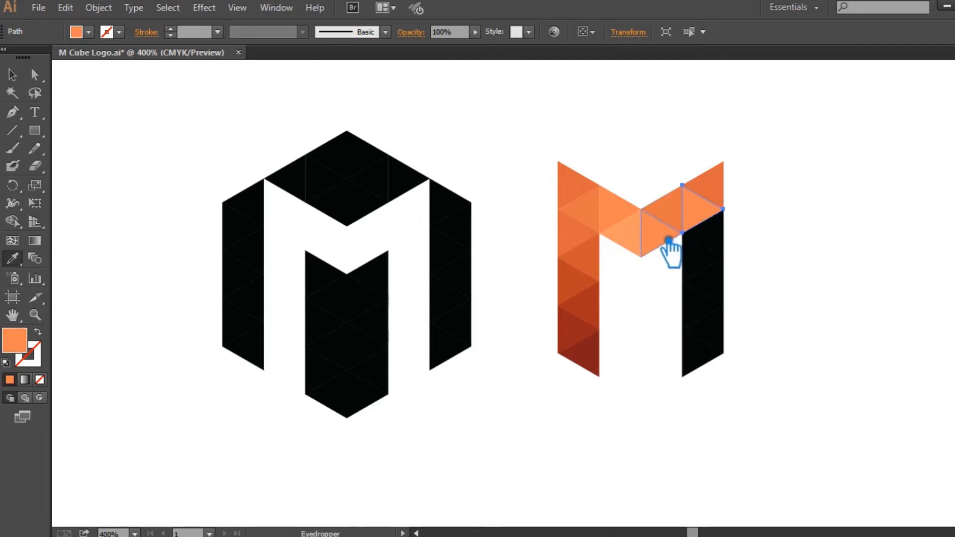
{"action": "left_click", "coordinate": [724, 192]}
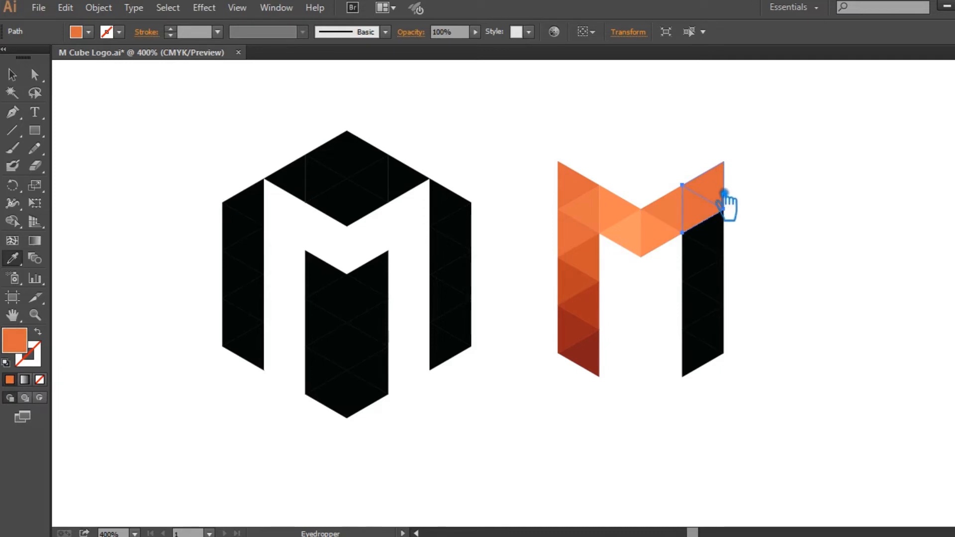
{"action": "double_click", "coordinate": [24, 346]}
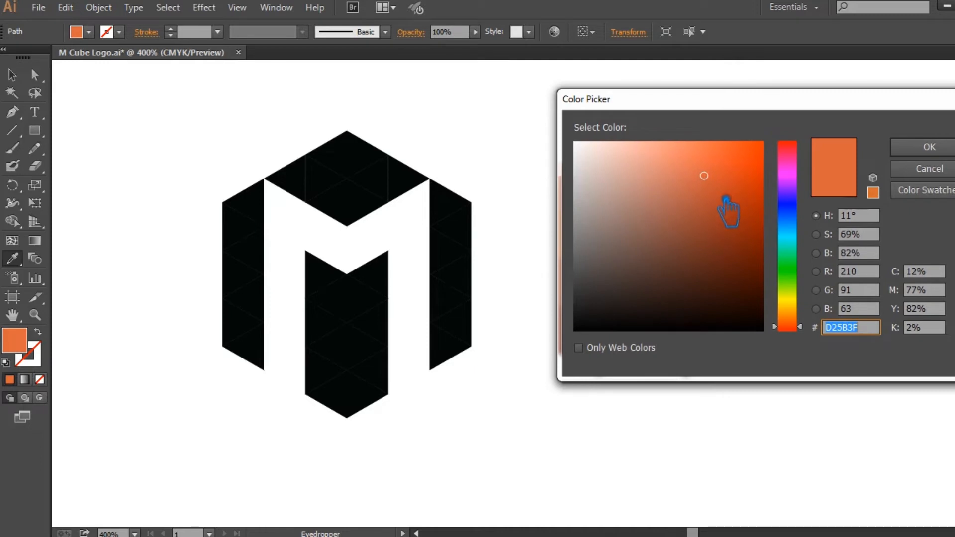
{"action": "left_click", "coordinate": [715, 185]}
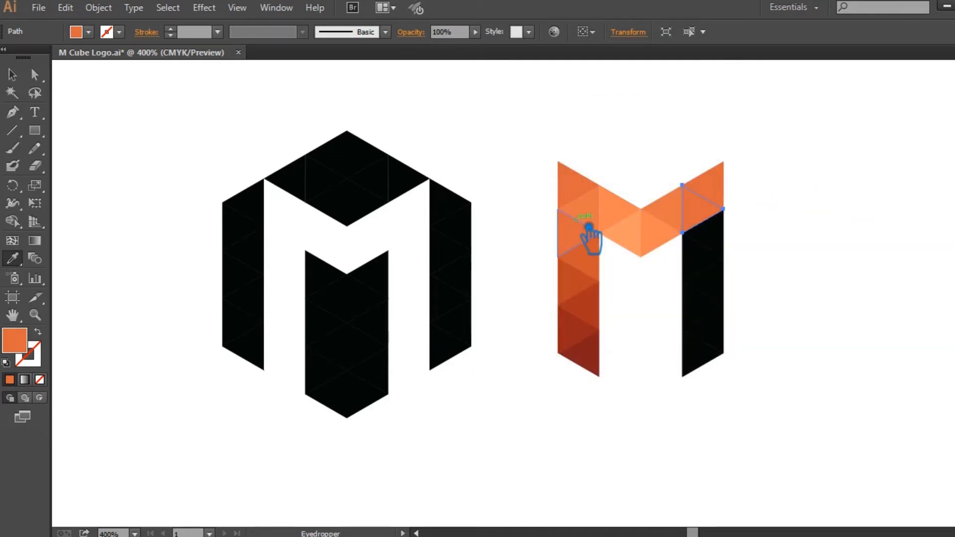
{"action": "left_click", "coordinate": [597, 217]}
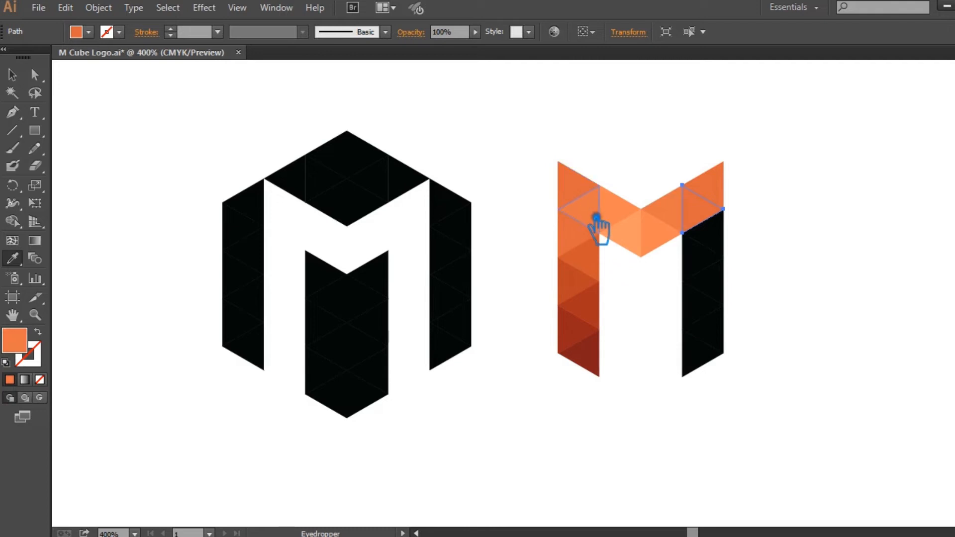
{"action": "key", "text": "v"}
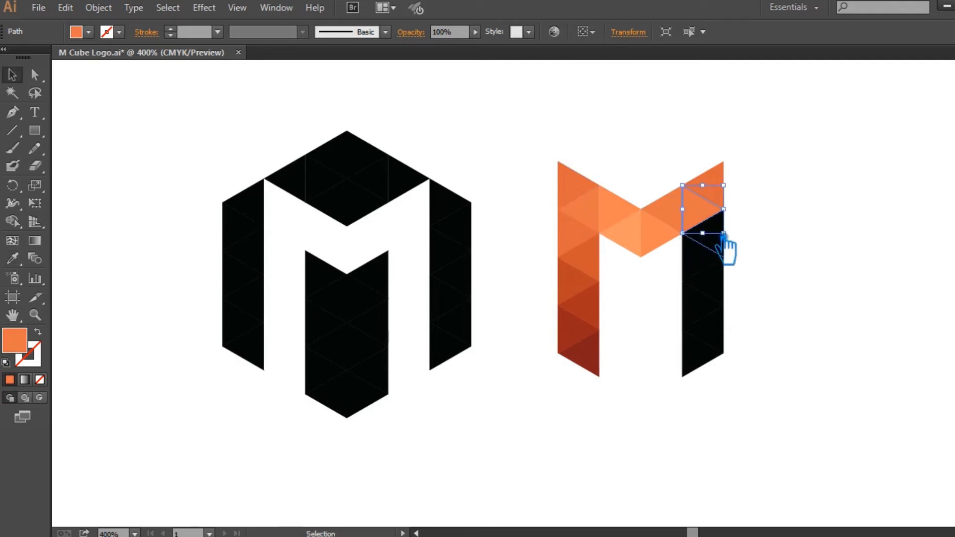
Step: Color the third and fourth triangles of the M's right leg by sampling the matching triangles of its left leg
{"action": "left_click", "coordinate": [724, 246]}
{"action": "key", "text": "i"}
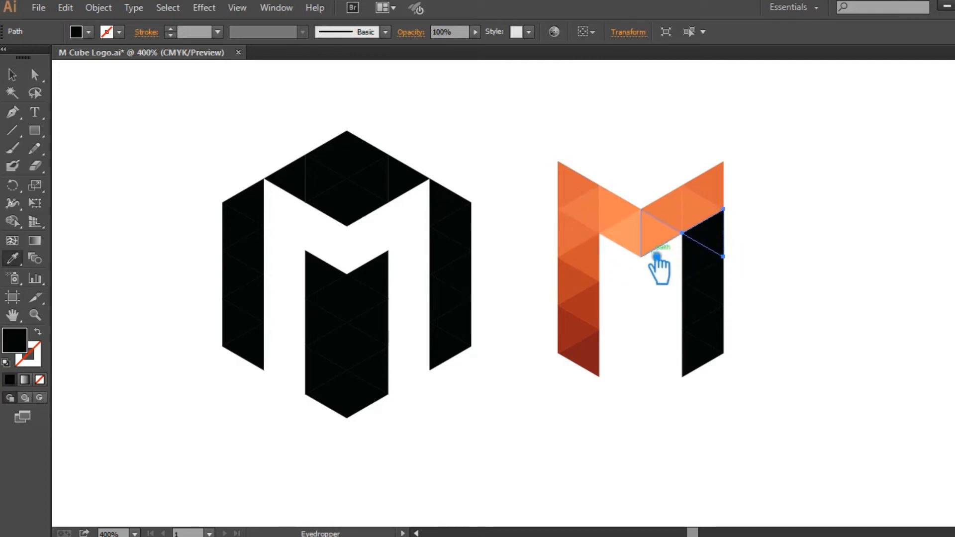
{"action": "left_click", "coordinate": [578, 240]}
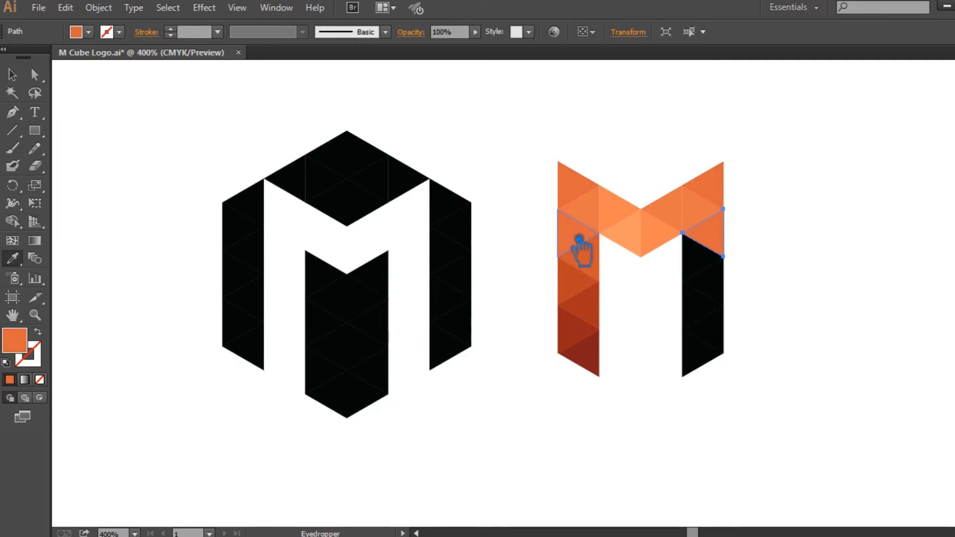
{"action": "key", "text": "v"}
{"action": "left_click", "coordinate": [701, 277]}
{"action": "key", "text": "i"}
{"action": "left_click", "coordinate": [602, 266]}
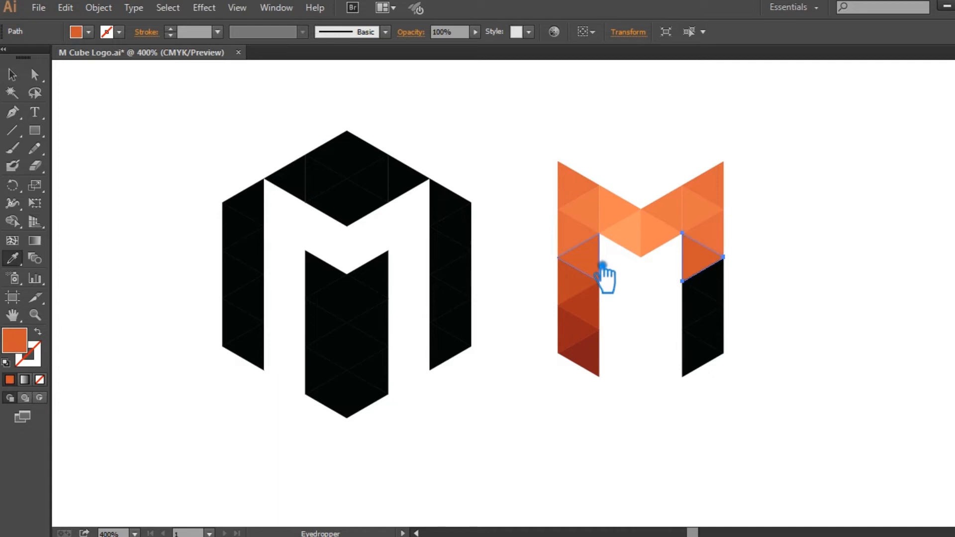
Step: Color the fifth and sixth triangles of the M's right leg with the red-orange shades of the left leg's matching triangles
{"action": "key", "text": "v"}
{"action": "left_click", "coordinate": [706, 291]}
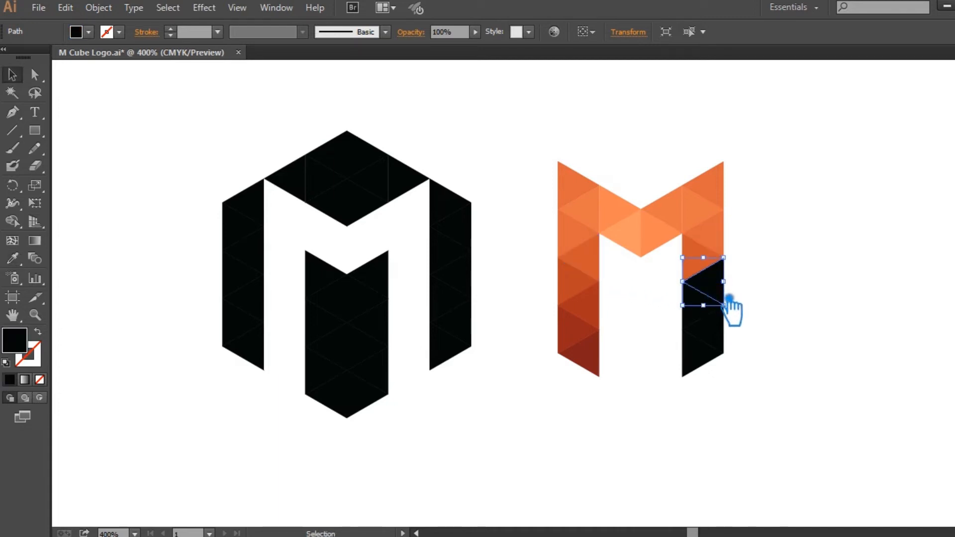
{"action": "key", "text": "i"}
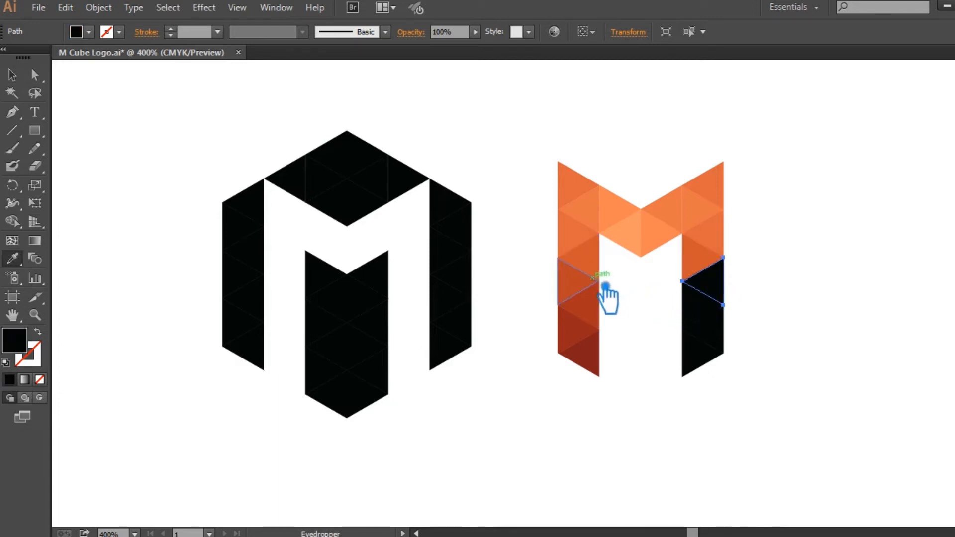
{"action": "left_click", "coordinate": [584, 293]}
{"action": "key", "text": "v"}
{"action": "left_click", "coordinate": [705, 327]}
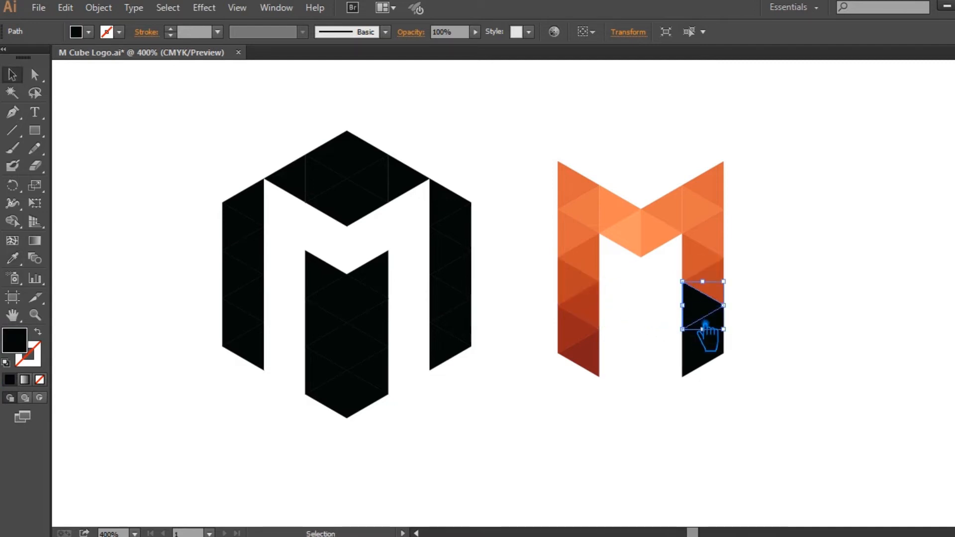
{"action": "key", "text": "i"}
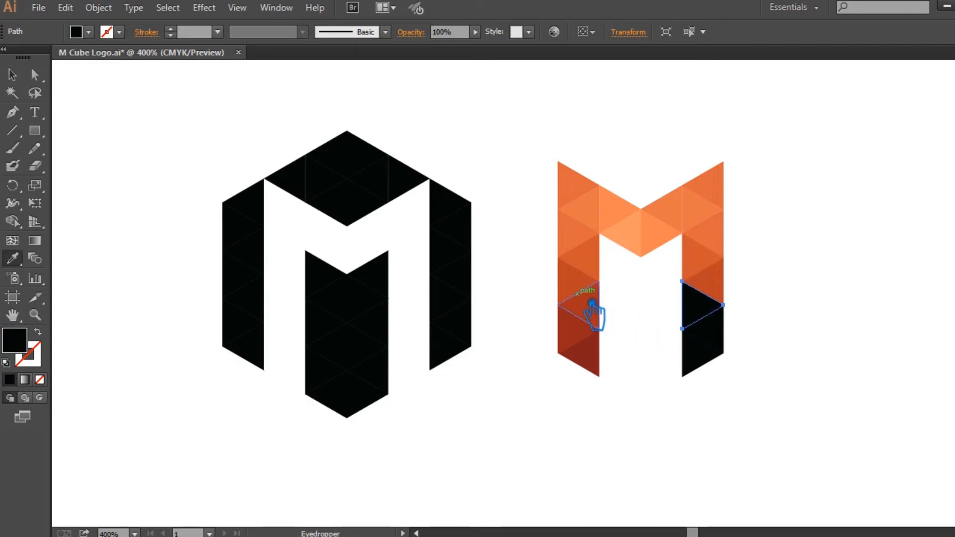
{"action": "left_click", "coordinate": [609, 311]}
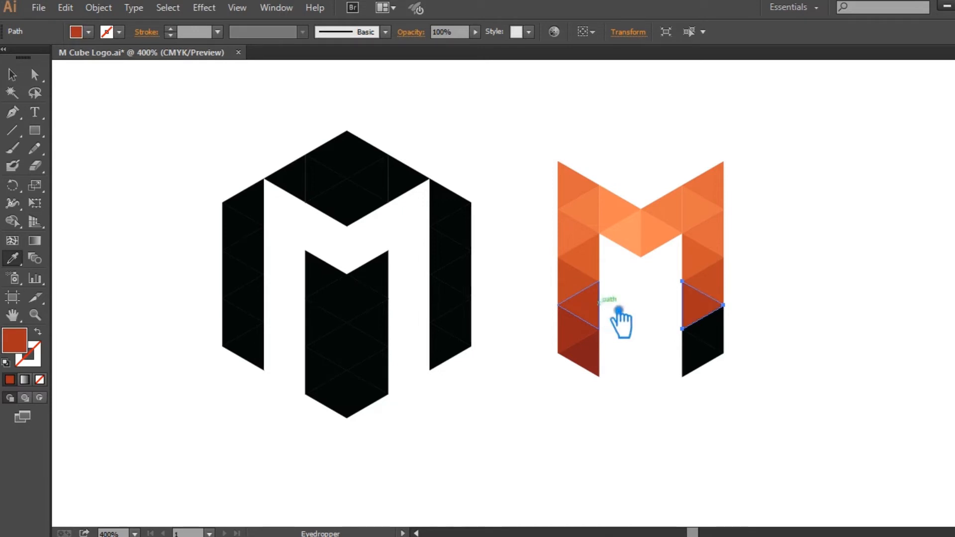
Step: Fill the two bottom triangles of the M's right leg with the dark reds sampled from the left leg's bottom triangles
{"action": "key", "text": "v"}
{"action": "left_click", "coordinate": [722, 342]}
{"action": "key", "text": "i"}
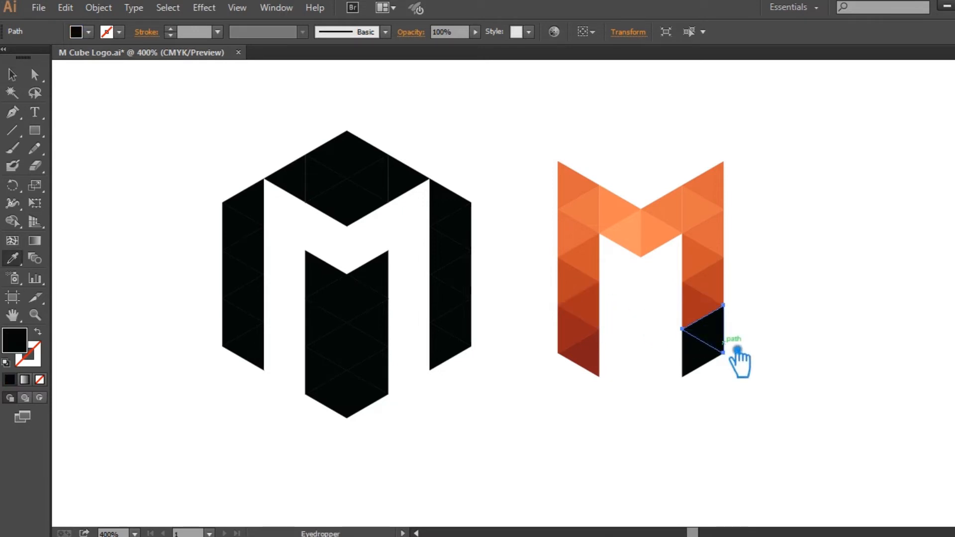
{"action": "left_click", "coordinate": [586, 344]}
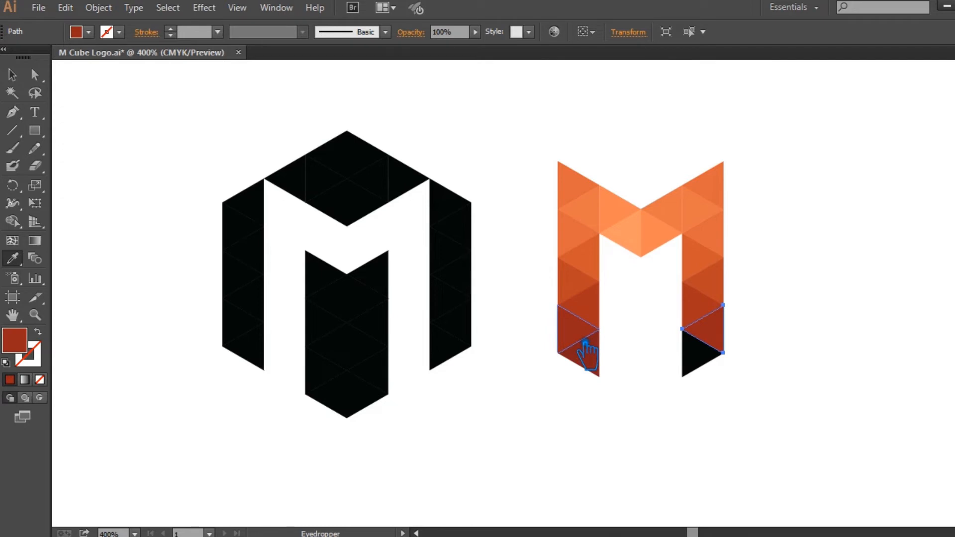
{"action": "left_click", "coordinate": [706, 363], "text": "ctrl"}
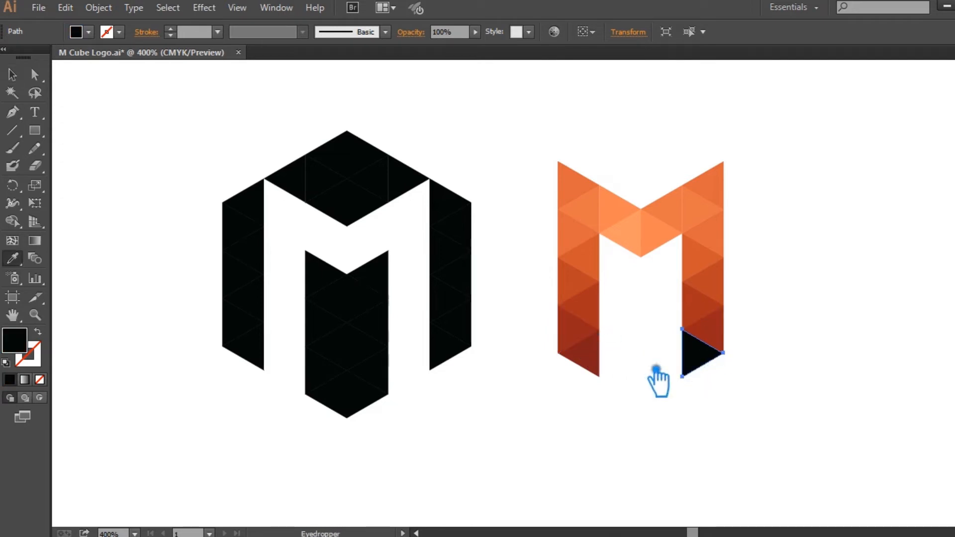
{"action": "left_click", "coordinate": [595, 367]}
{"action": "key", "text": "v"}
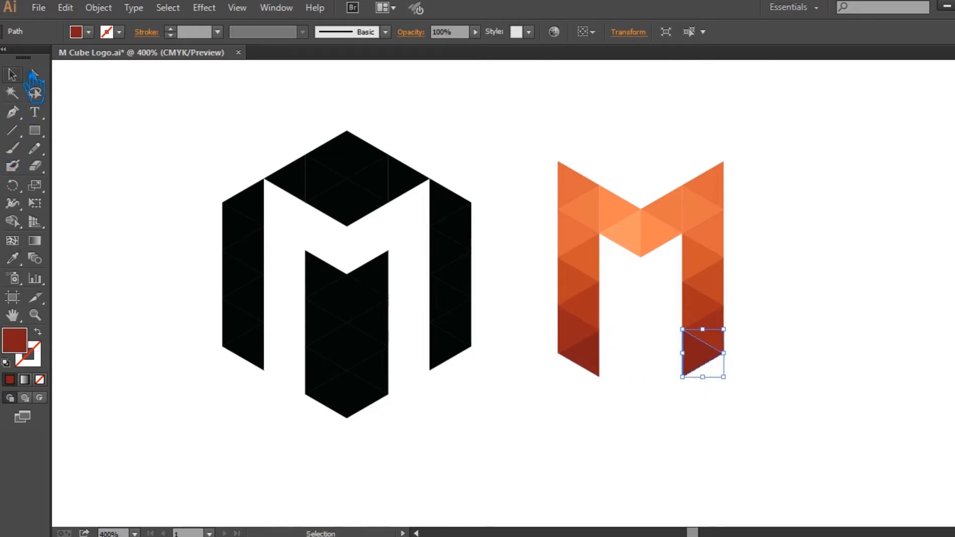
{"action": "left_click", "coordinate": [348, 109]}
{"action": "left_click_drag", "start_coordinate": [792, 452], "coordinate": [549, 167]}
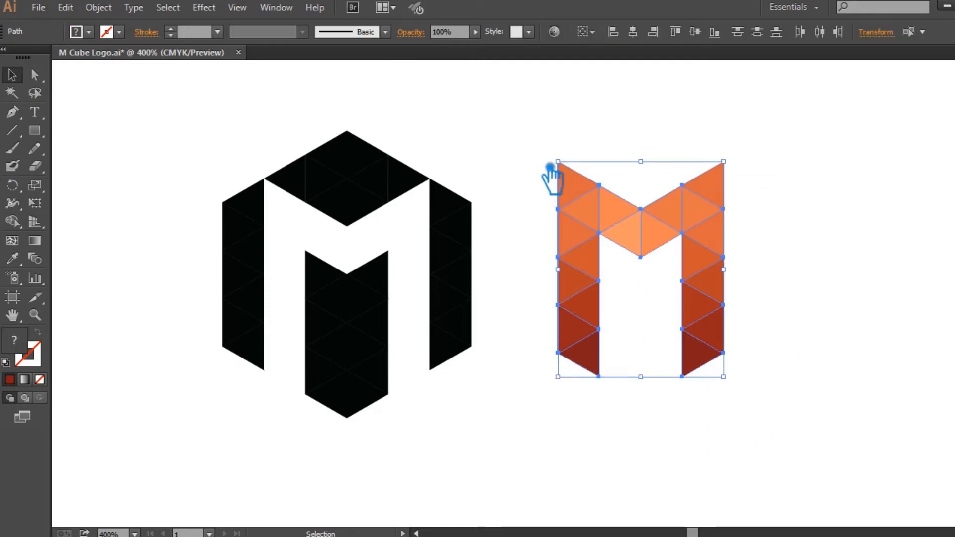
{"action": "left_click", "coordinate": [890, 261]}
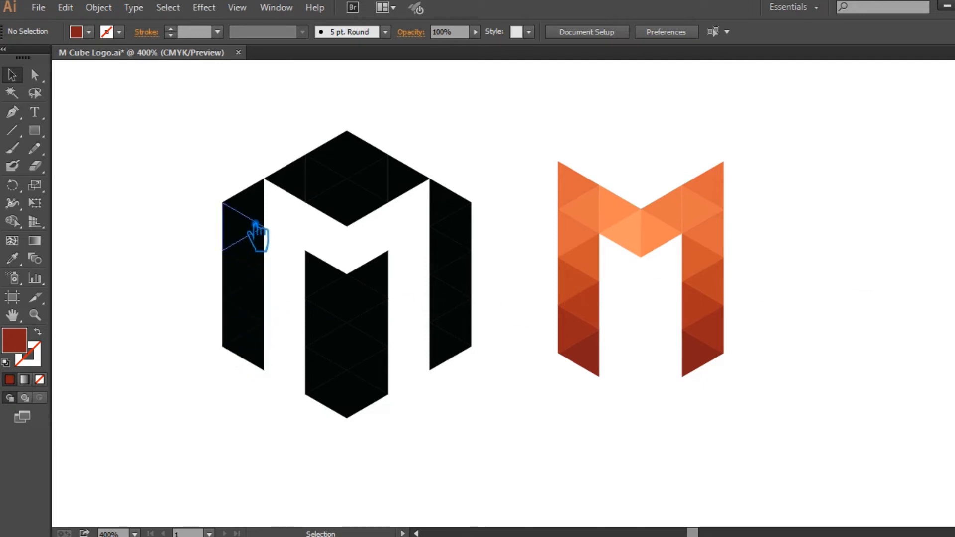
Step: Color the top two triangles of the cube's left strip, sampling the M's left arm: its lower triangle first, its upper triangle second
{"action": "left_click", "coordinate": [266, 206]}
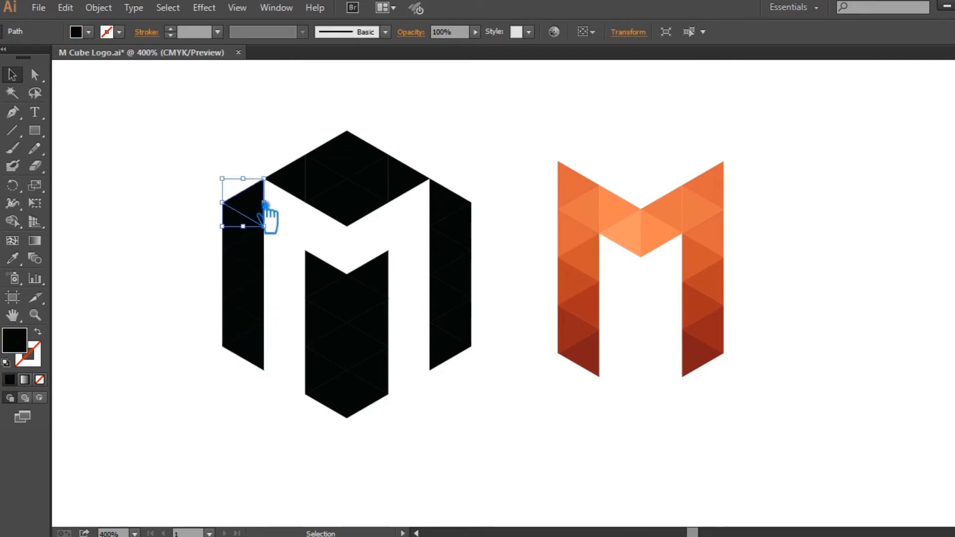
{"action": "key", "text": "i"}
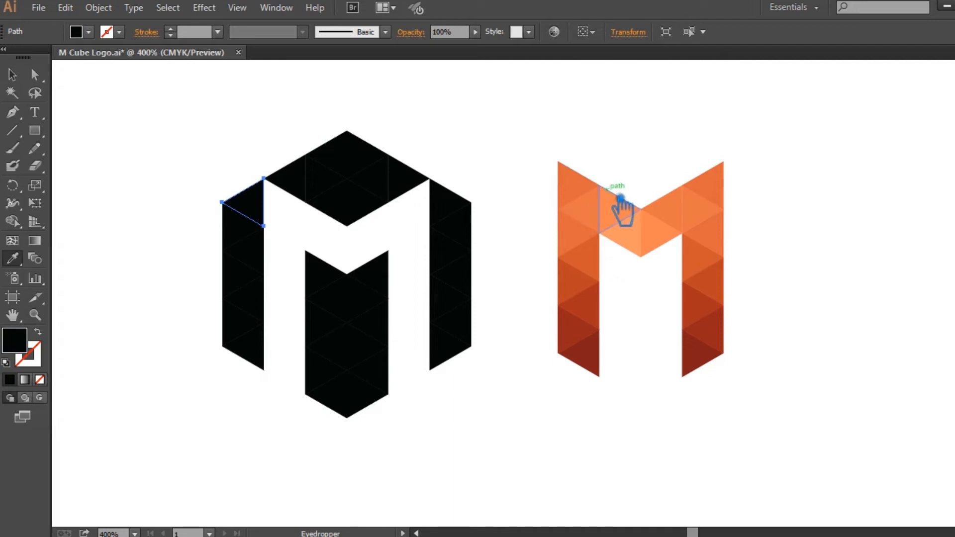
{"action": "left_click", "coordinate": [638, 248]}
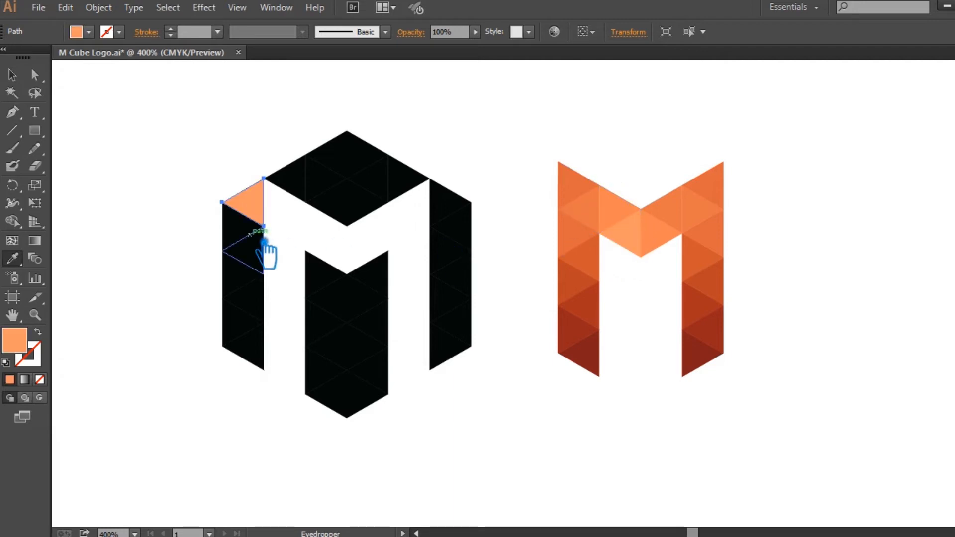
{"action": "key", "text": "v"}
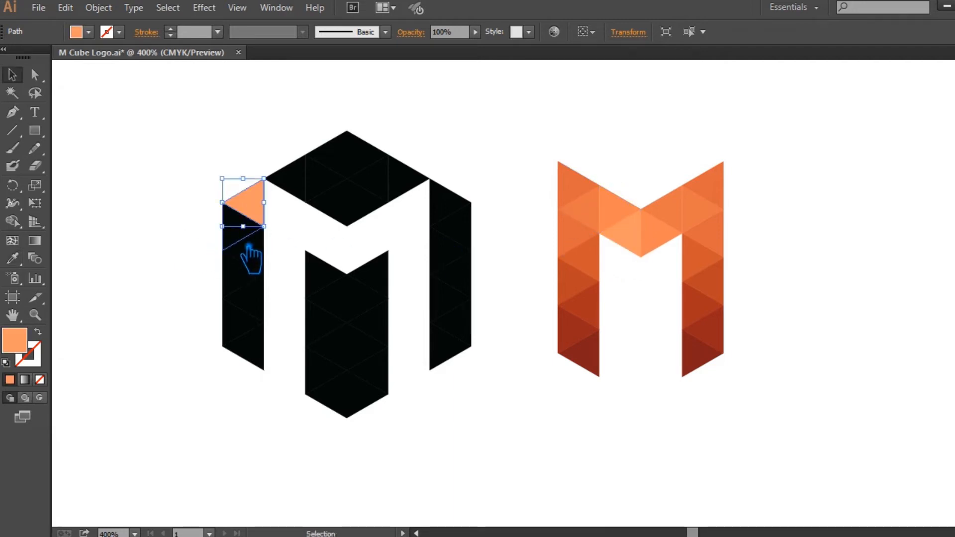
{"action": "left_click", "coordinate": [247, 246]}
{"action": "key", "text": "i"}
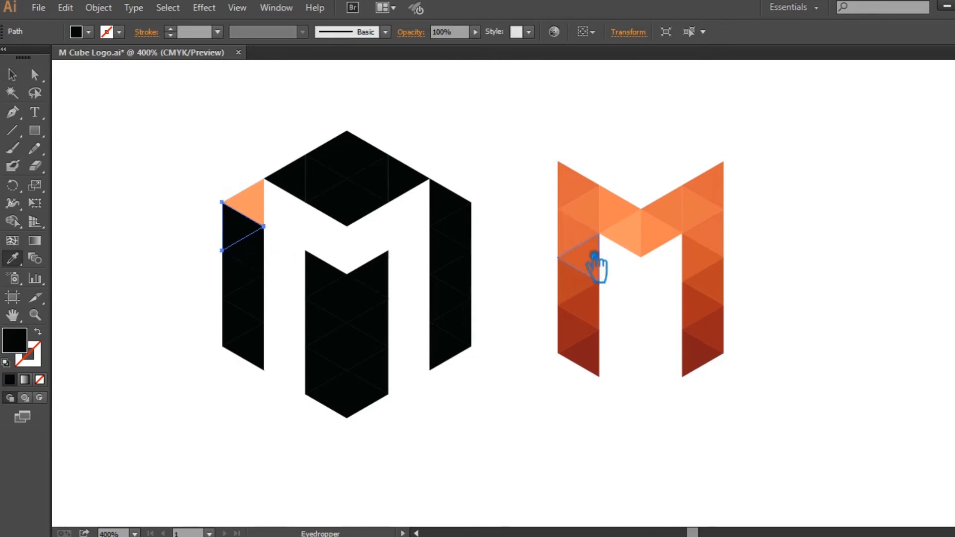
{"action": "left_click", "coordinate": [633, 217]}
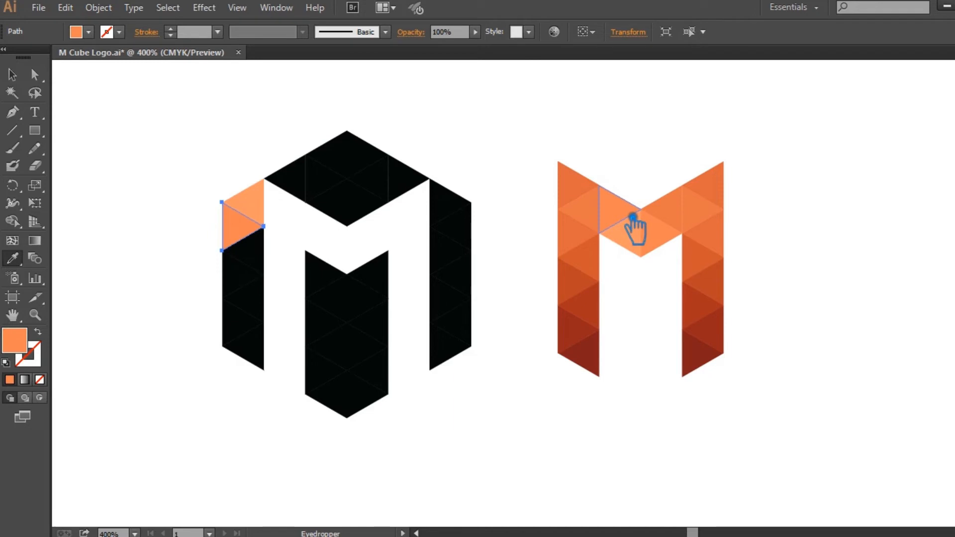
Step: Fill the third and fourth triangles of the cube's left strip with the colors of the M's second and fourth left-leg triangles
{"action": "key", "text": "v"}
{"action": "left_click", "coordinate": [261, 262]}
{"action": "key", "text": "i"}
{"action": "left_click", "coordinate": [598, 219]}
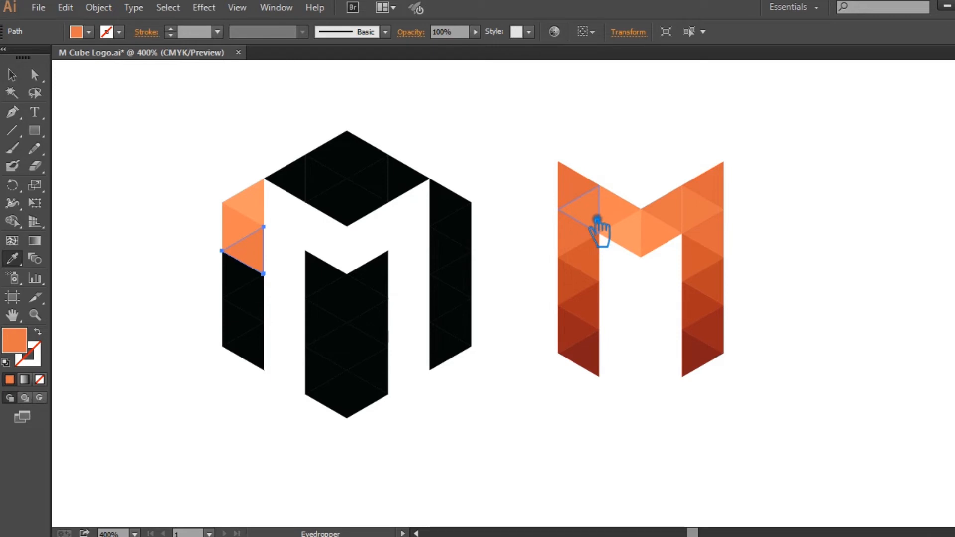
{"action": "key", "text": "v"}
{"action": "left_click", "coordinate": [242, 297]}
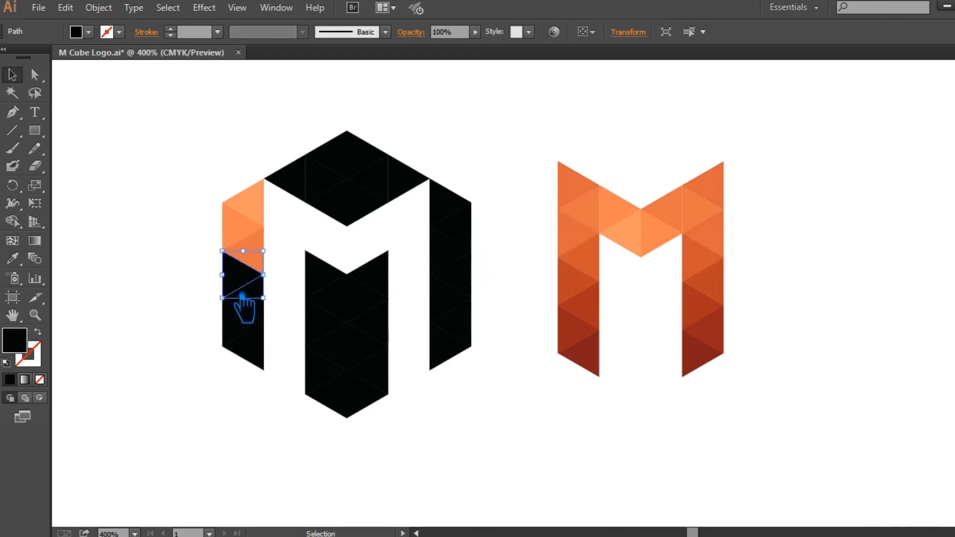
{"action": "key", "text": "i"}
{"action": "left_click", "coordinate": [577, 248]}
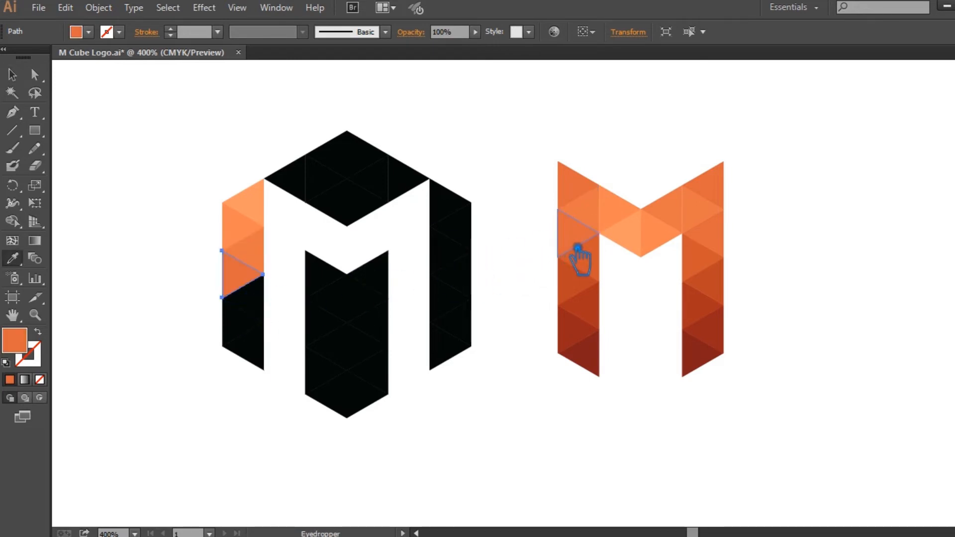
{"action": "left_click", "coordinate": [595, 263]}
{"action": "key", "text": "v"}
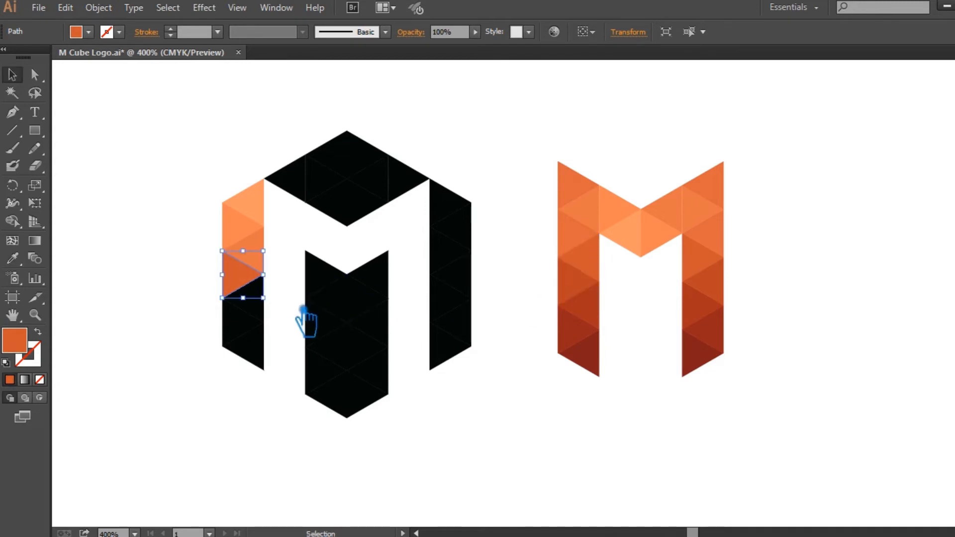
Step: Color the fifth and sixth triangles of the cube's left strip by sampling the M's fifth and sixth left-leg triangles
{"action": "left_click", "coordinate": [265, 319]}
{"action": "key", "text": "i"}
{"action": "left_click", "coordinate": [580, 292]}
{"action": "key", "text": "v"}
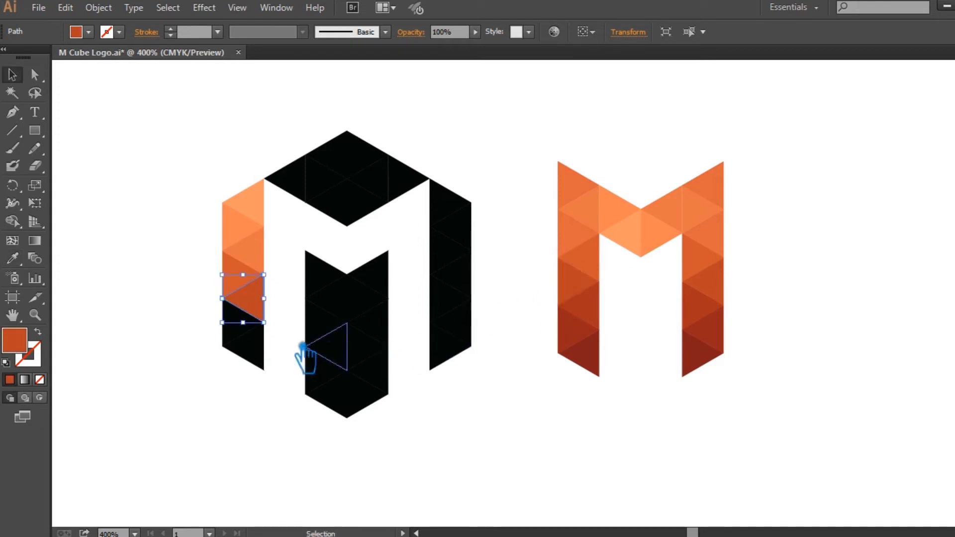
{"action": "left_click", "coordinate": [244, 345]}
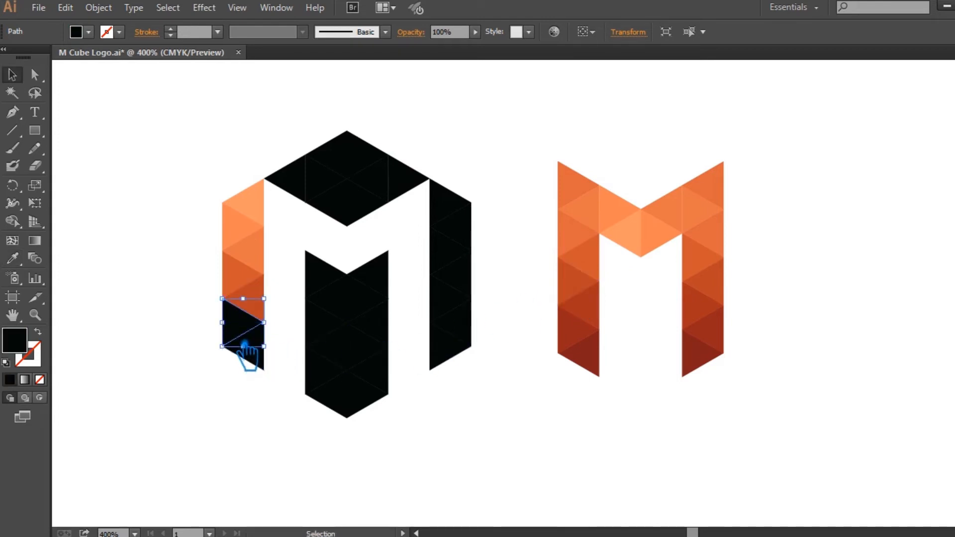
{"action": "key", "text": "p"}
{"action": "key", "text": "i"}
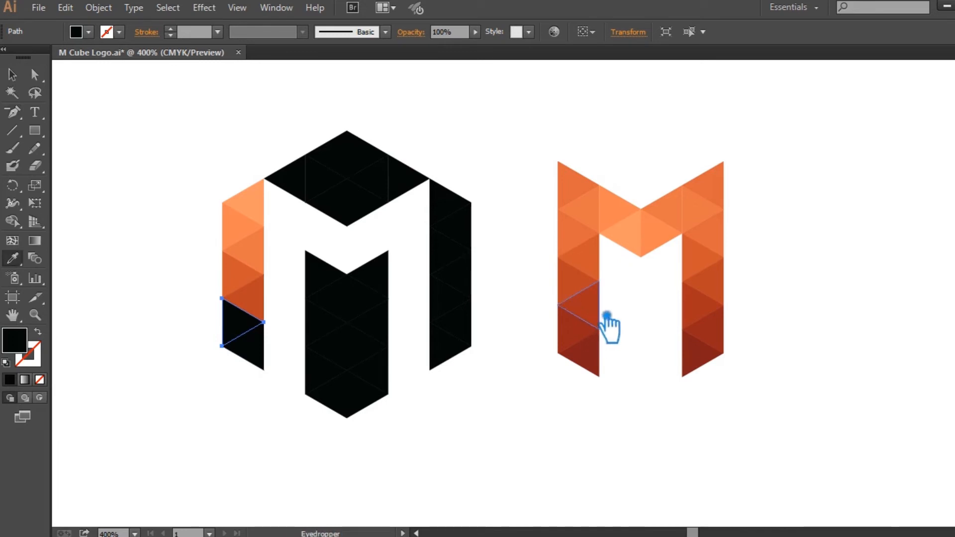
{"action": "left_click", "coordinate": [608, 316]}
{"action": "key", "text": "v"}
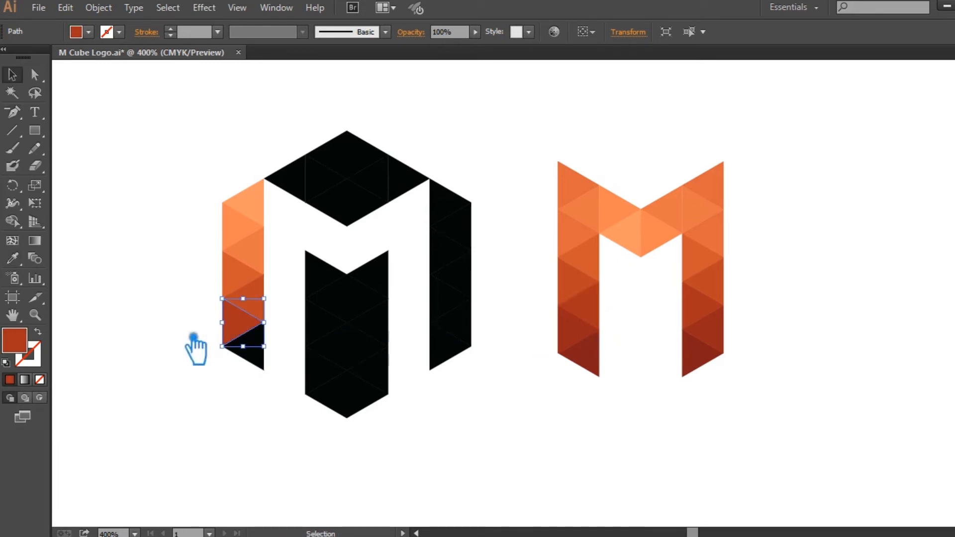
Step: Fill the bottom triangle of the cube's left strip with a dark red sampled from the lower end of the M's left leg
{"action": "left_click", "coordinate": [264, 365]}
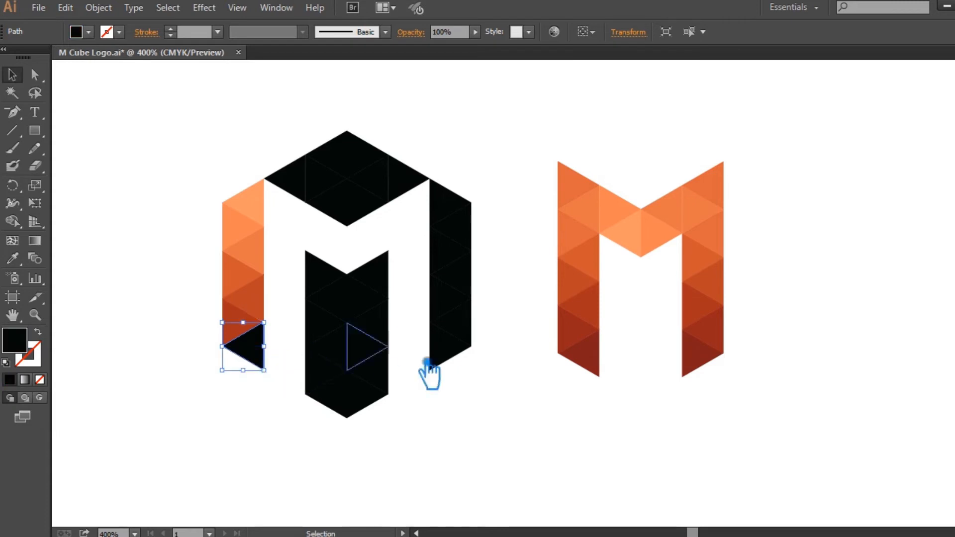
{"action": "key", "text": "i"}
{"action": "left_click", "coordinate": [592, 361]}
{"action": "left_click", "coordinate": [12, 74]}
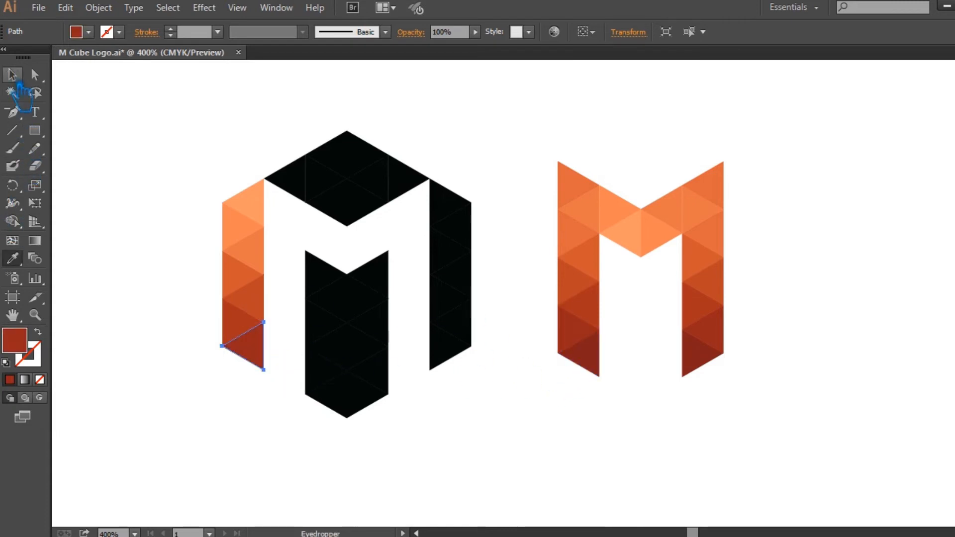
{"action": "left_click", "coordinate": [142, 117]}
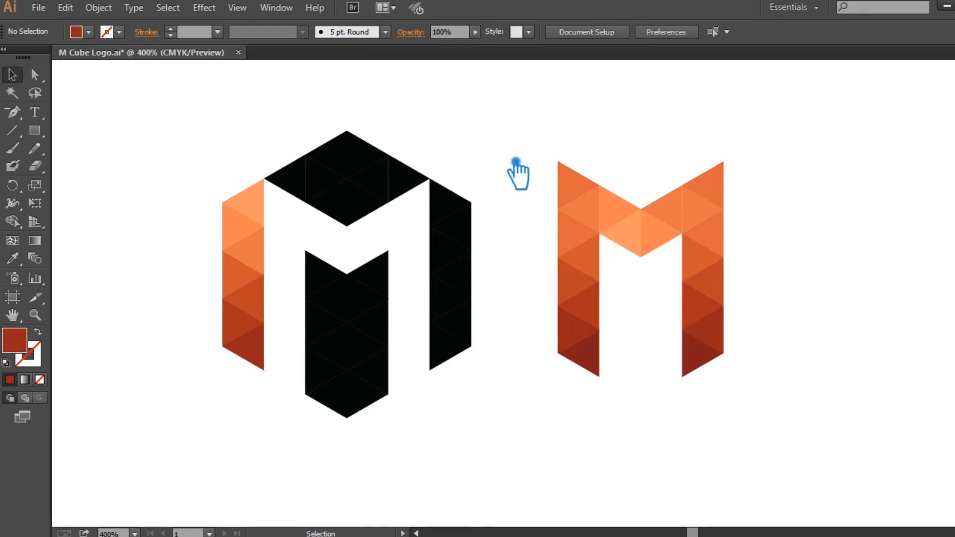
Step: Fill the top two triangles of the cube's right strip with the colors of the left strip's first and second triangles
{"action": "key", "text": "a"}
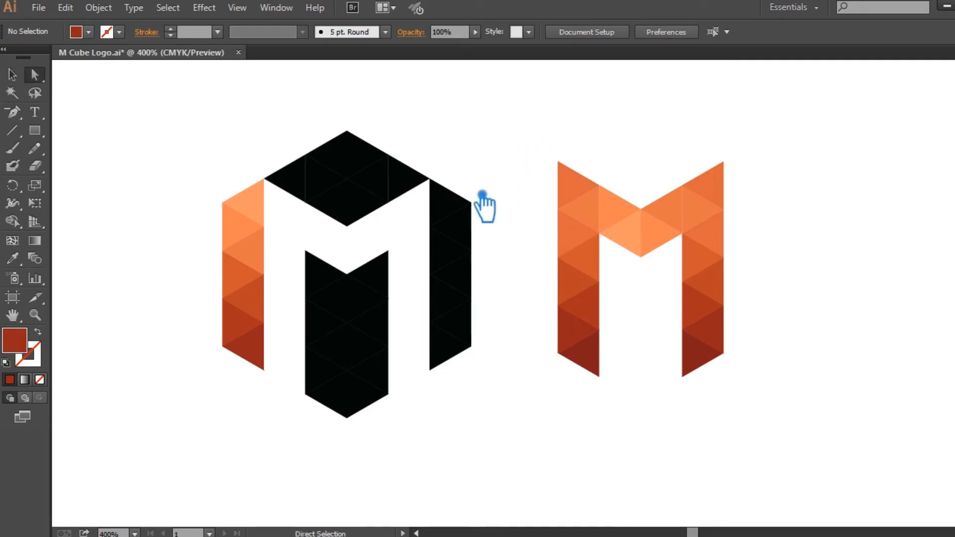
{"action": "left_click", "coordinate": [457, 209]}
{"action": "key", "text": "i"}
{"action": "left_click", "coordinate": [259, 209]}
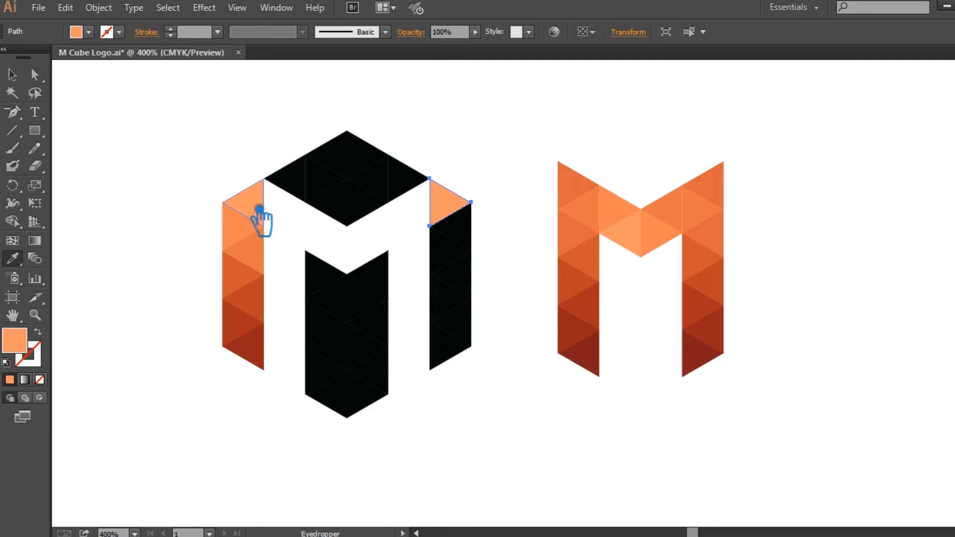
{"action": "key", "text": "v"}
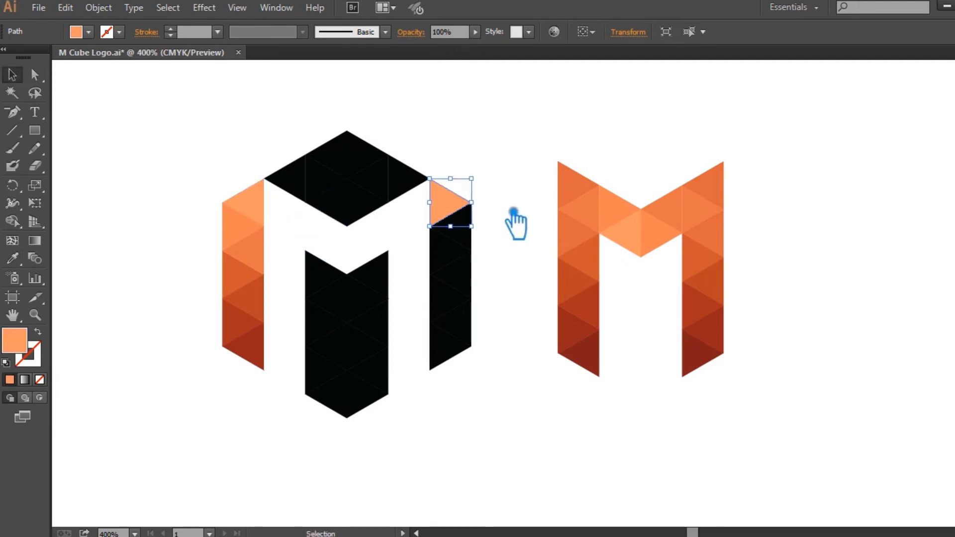
{"action": "left_click", "coordinate": [477, 244]}
{"action": "key", "text": "i"}
{"action": "left_click", "coordinate": [251, 234]}
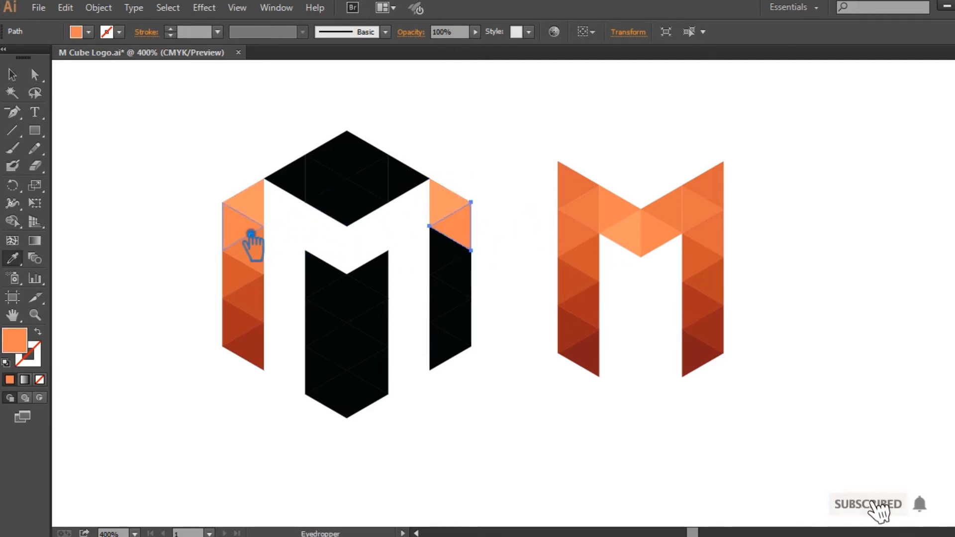
{"action": "key", "text": "v"}
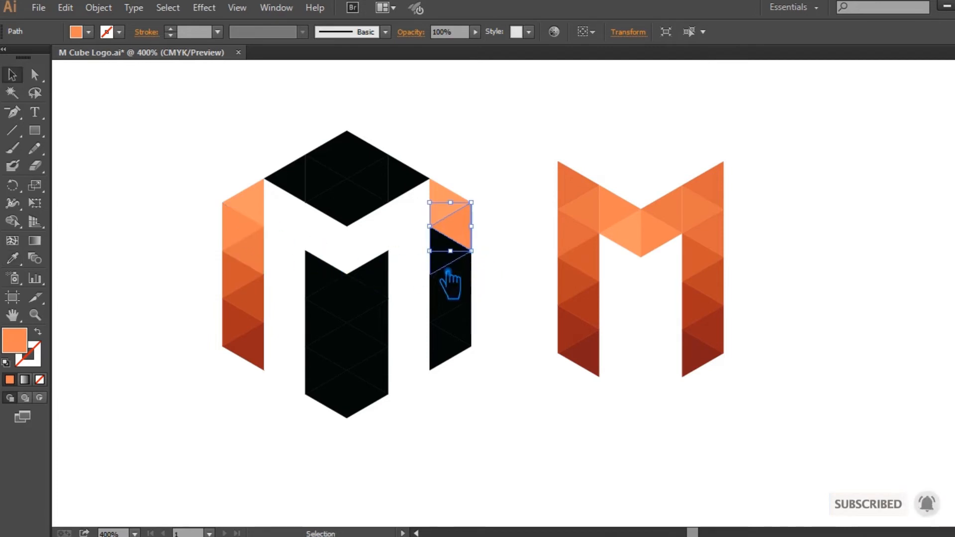
Step: Color the third and fourth triangles of the cube's right strip by sampling the matching triangles of the left strip
{"action": "left_click", "coordinate": [448, 272]}
{"action": "key", "text": "i"}
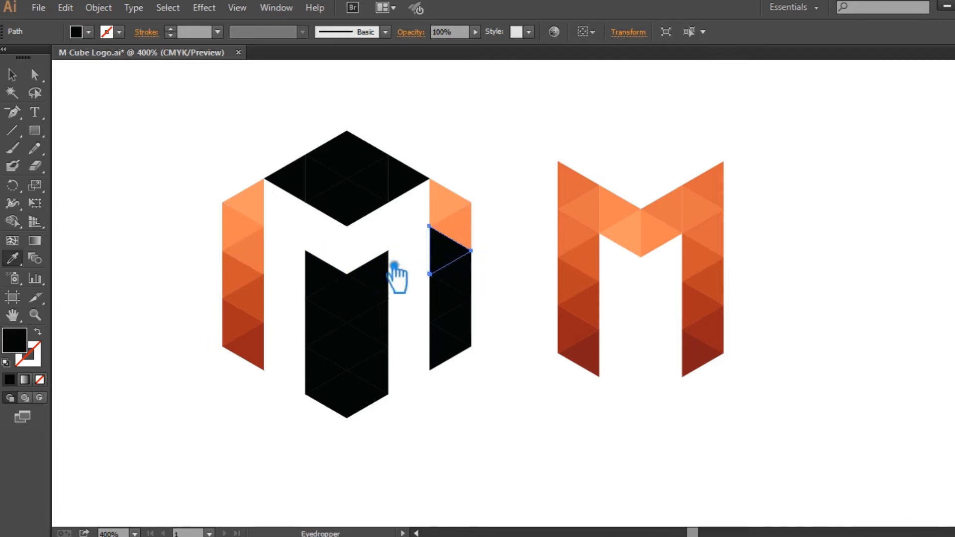
{"action": "left_click", "coordinate": [266, 259]}
{"action": "key", "text": "v"}
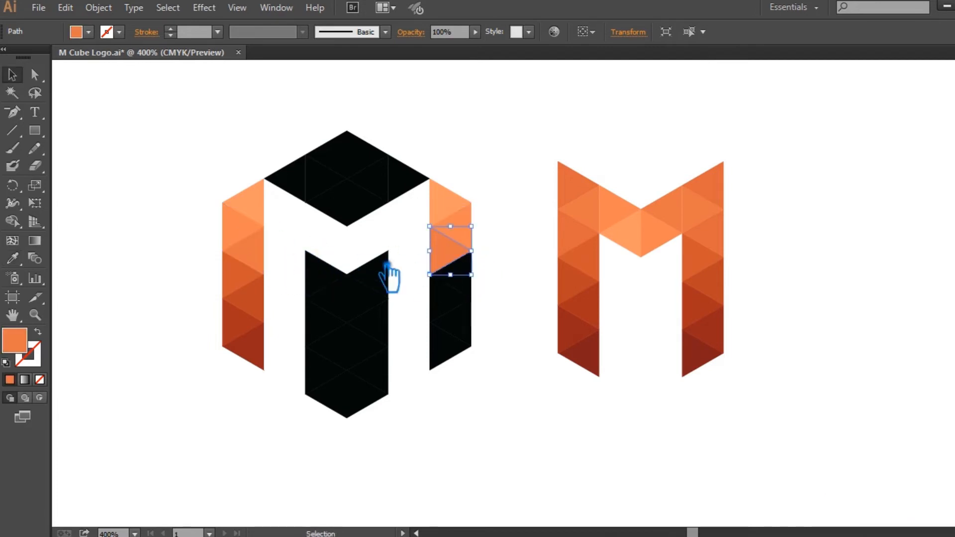
{"action": "left_click", "coordinate": [476, 293]}
{"action": "key", "text": "i"}
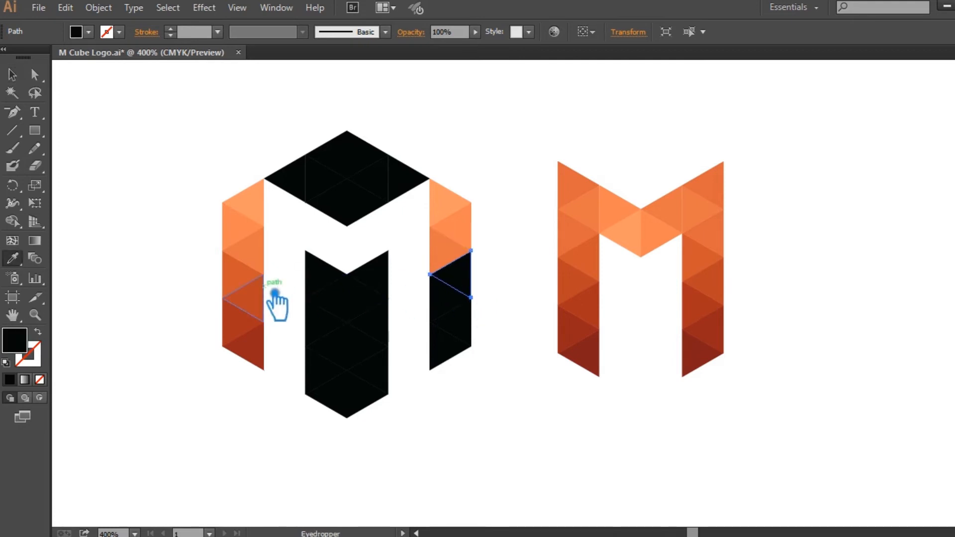
{"action": "left_click", "coordinate": [250, 288]}
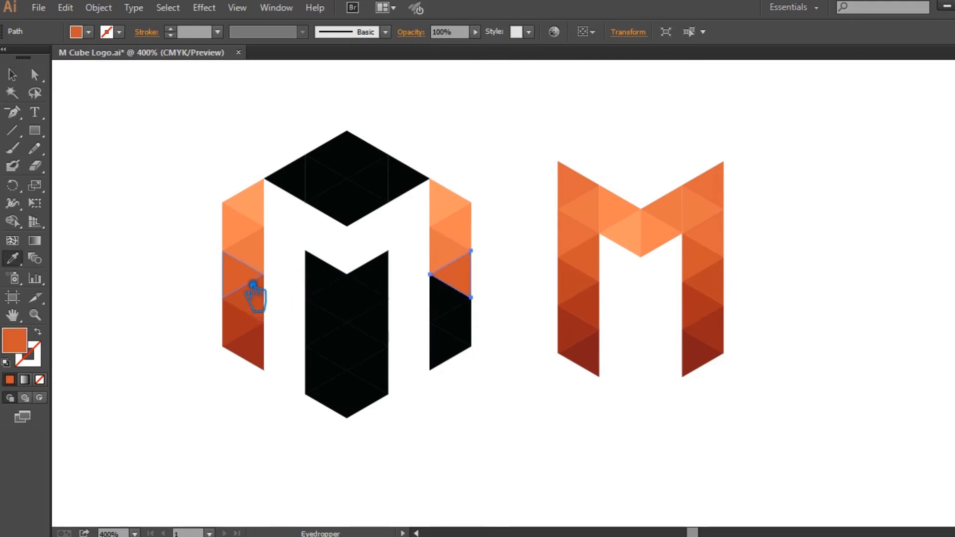
{"action": "key", "text": "v"}
Step: Fill the fifth and sixth triangles of the cube's right strip with the colors of the left strip's fifth and sixth triangles
{"action": "left_click", "coordinate": [450, 323]}
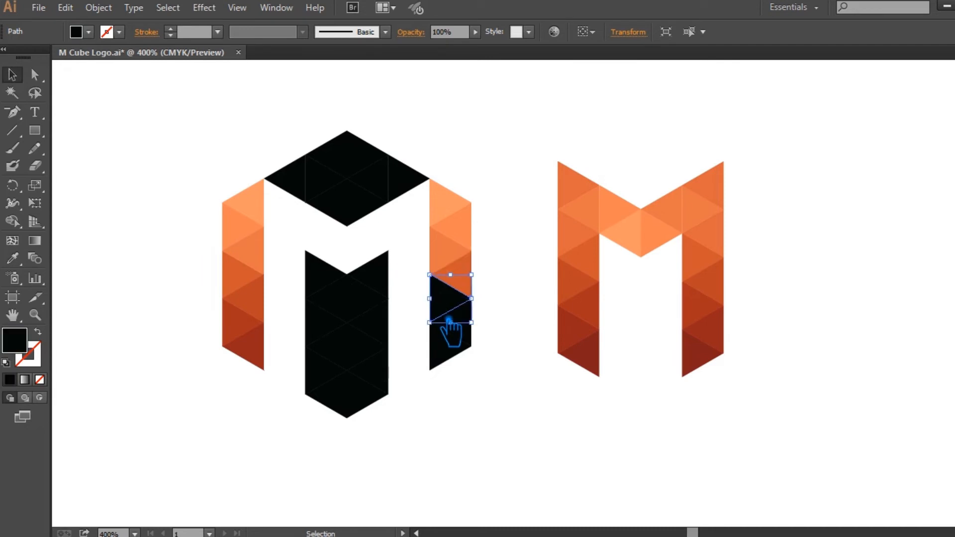
{"action": "key", "text": "i"}
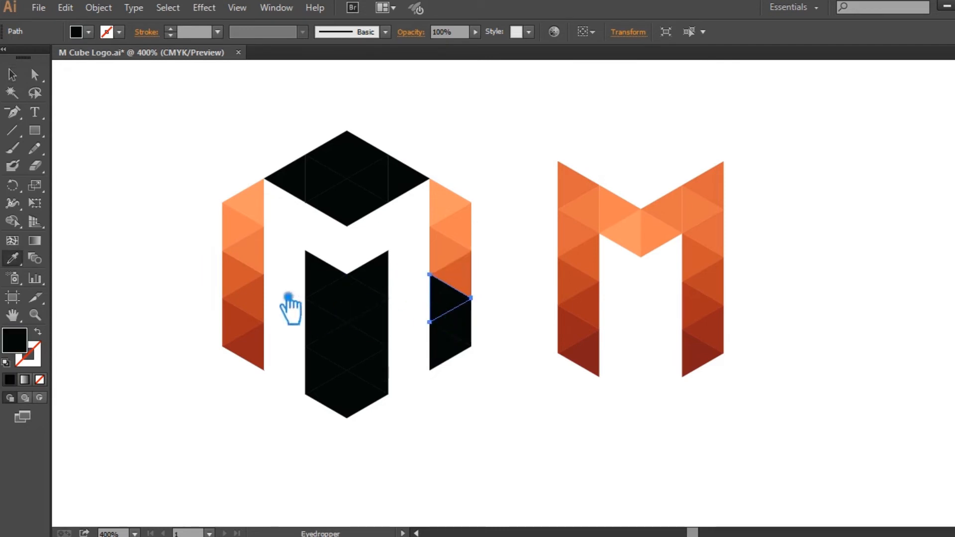
{"action": "left_click", "coordinate": [252, 286]}
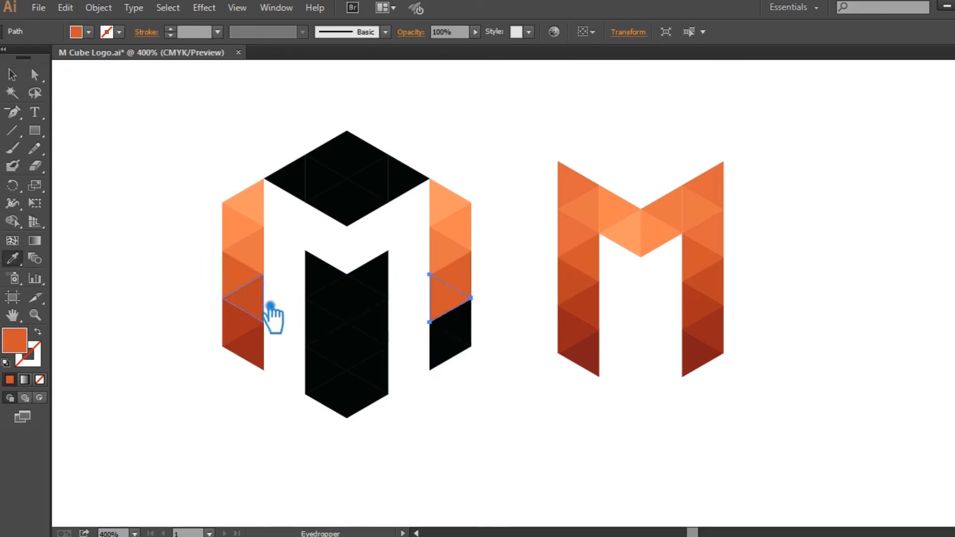
{"action": "left_click", "coordinate": [267, 304]}
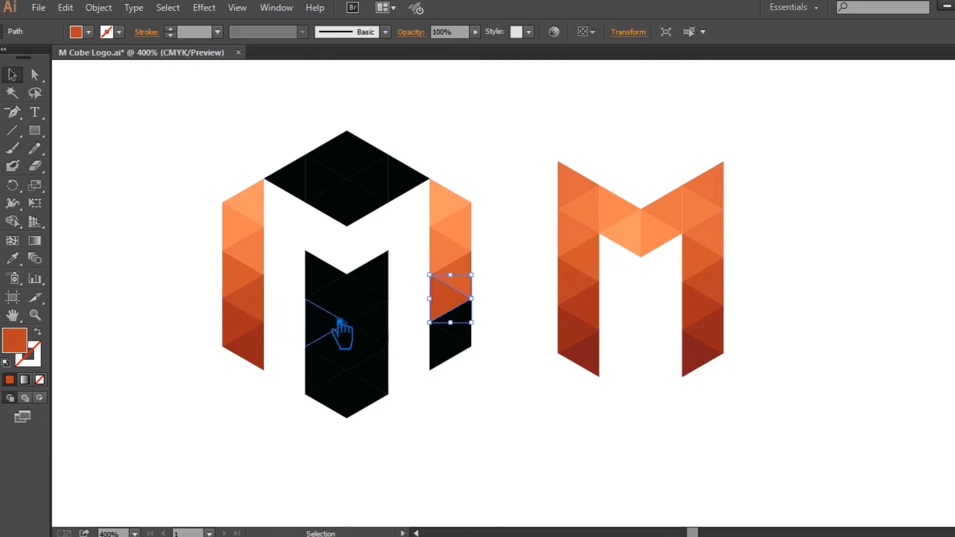
{"action": "key", "text": "v"}
{"action": "left_click", "coordinate": [467, 338]}
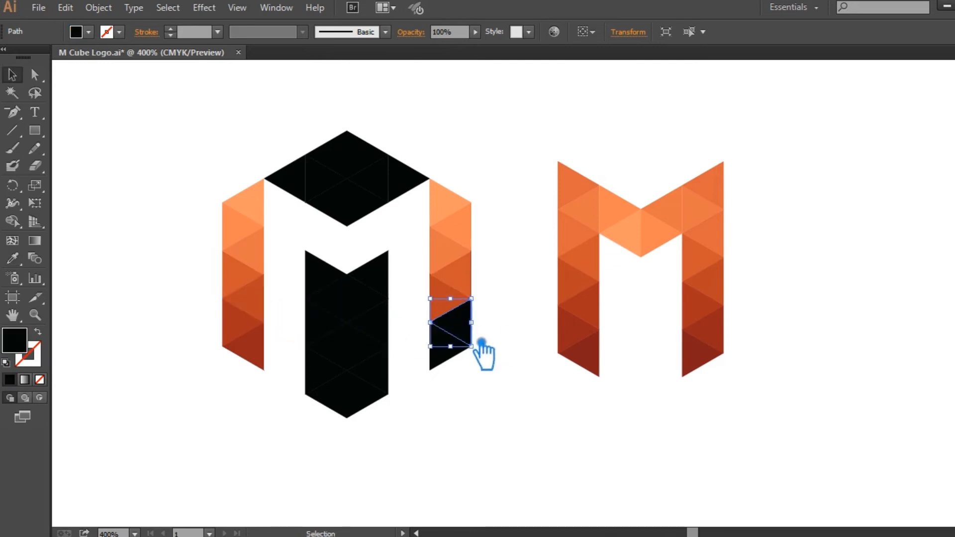
{"action": "key", "text": "i"}
{"action": "left_click", "coordinate": [252, 341]}
{"action": "key", "text": "v"}
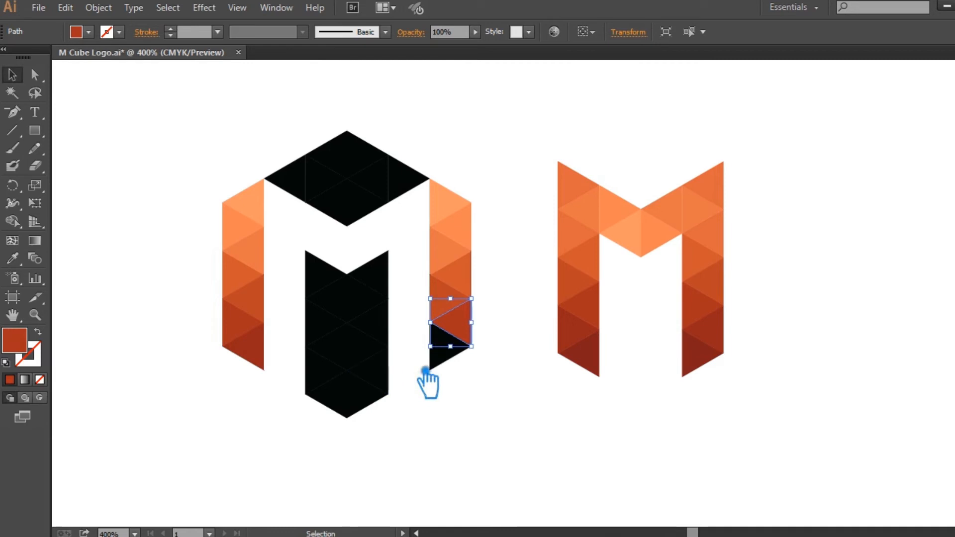
Step: Fill the bottom triangle of the cube's right strip with the dark red of the left strip's bottom triangle, and clear the selection
{"action": "left_click", "coordinate": [449, 369]}
{"action": "key", "text": "p"}
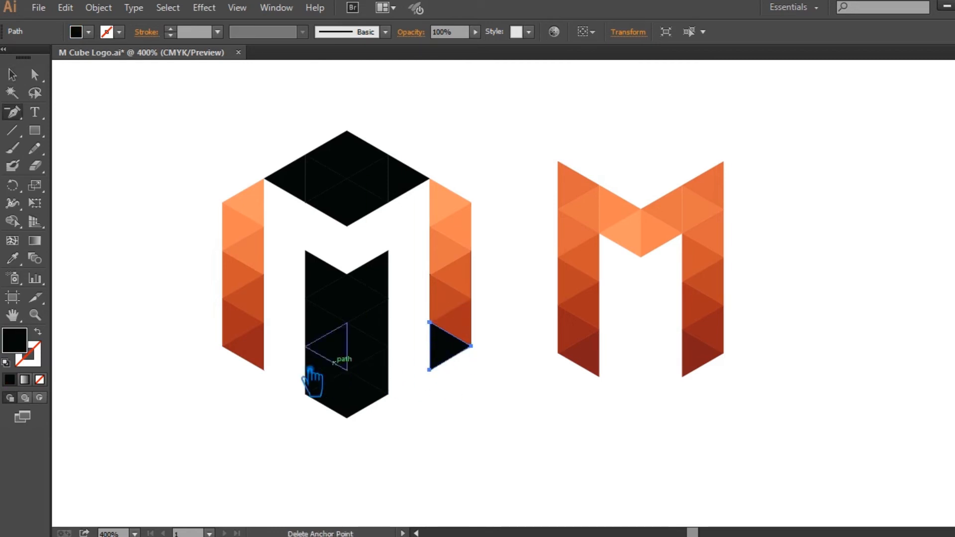
{"action": "key", "text": "i"}
{"action": "left_click", "coordinate": [264, 353]}
{"action": "left_click", "coordinate": [12, 75]}
{"action": "left_click", "coordinate": [468, 418]}
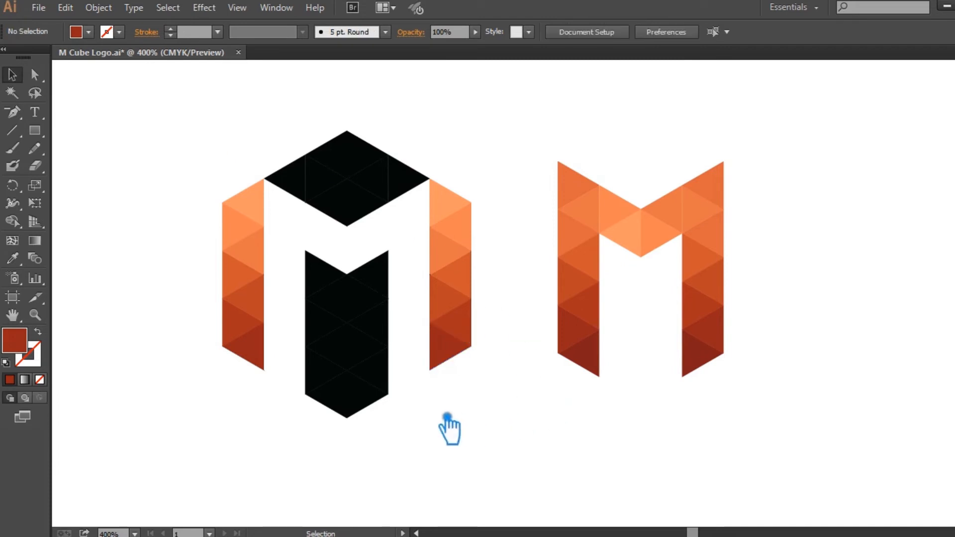
{"action": "left_click", "coordinate": [426, 394]}
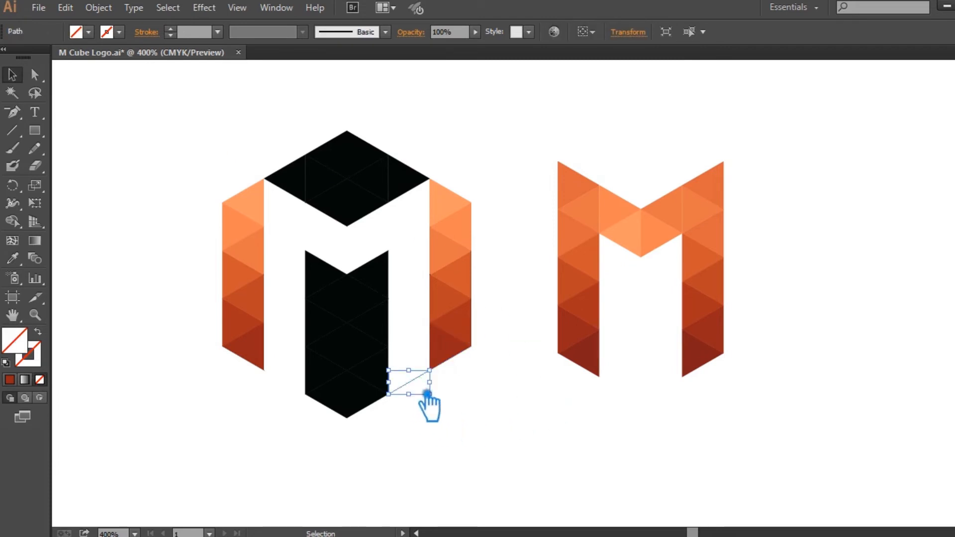
{"action": "left_click", "coordinate": [469, 412]}
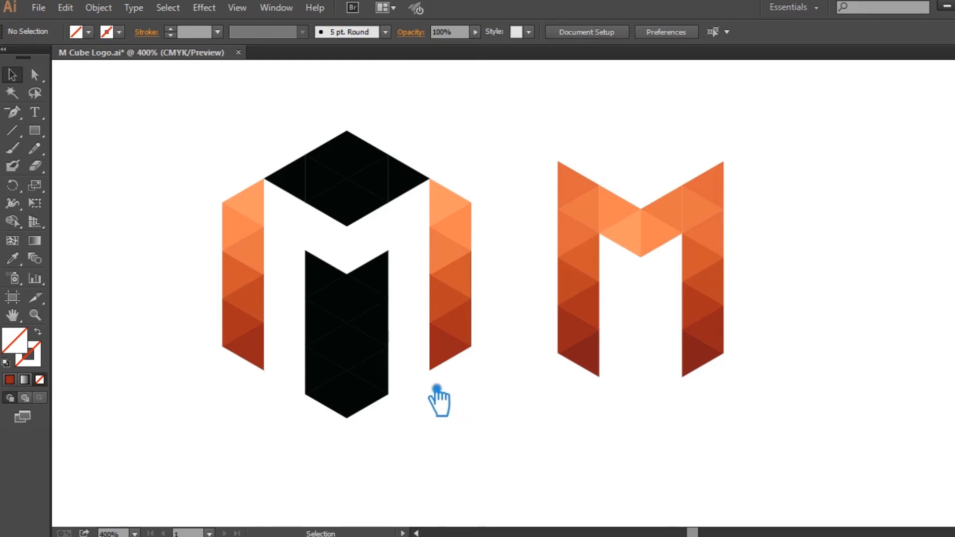
{"action": "left_click", "coordinate": [347, 408]}
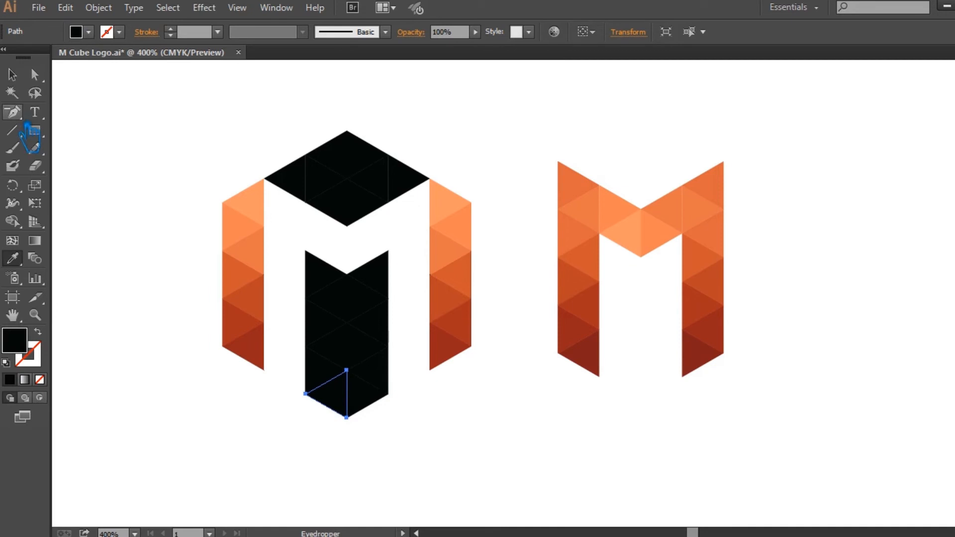
Step: Color the top two triangles of the center block's left column by sampling the cube's left strip's first and second triangles
{"action": "left_click", "coordinate": [330, 278]}
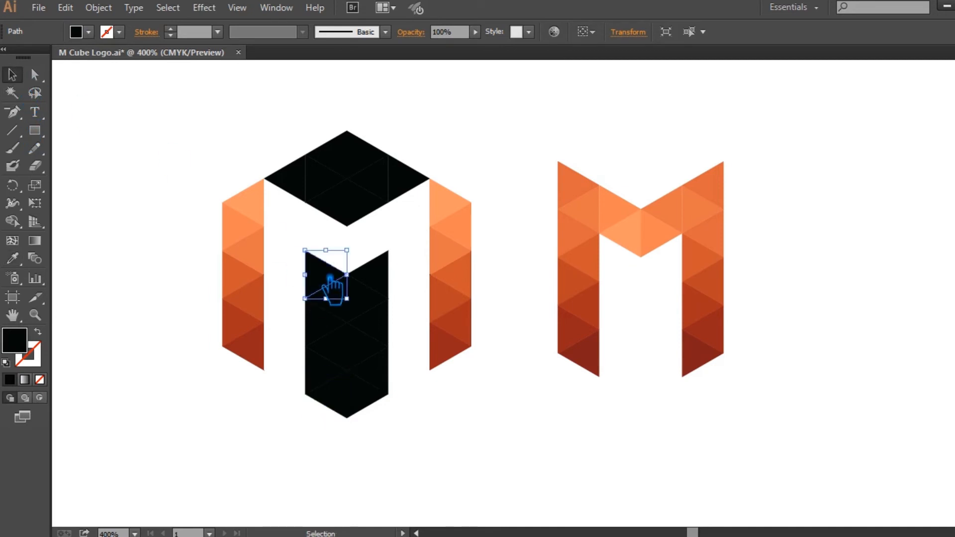
{"action": "key", "text": "i"}
{"action": "left_click", "coordinate": [266, 213]}
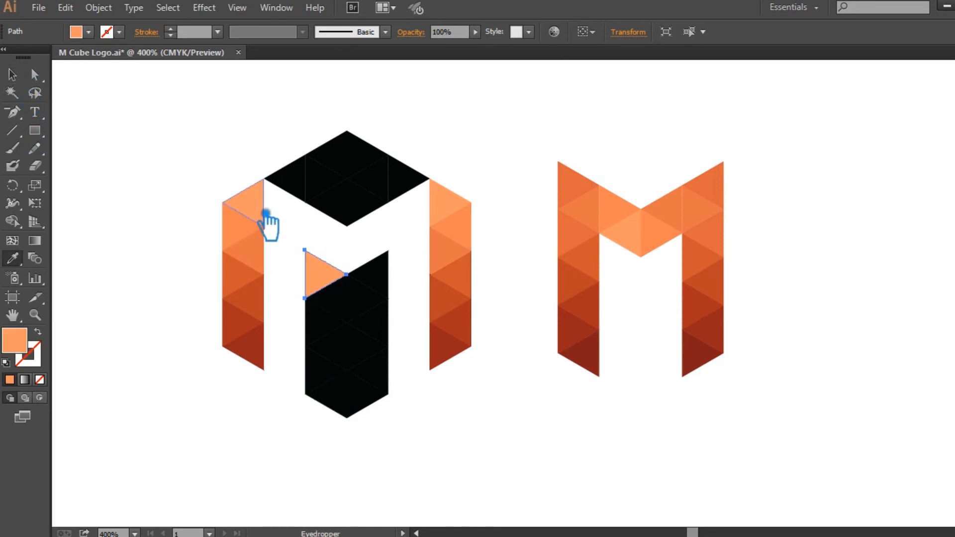
{"action": "key", "text": "v"}
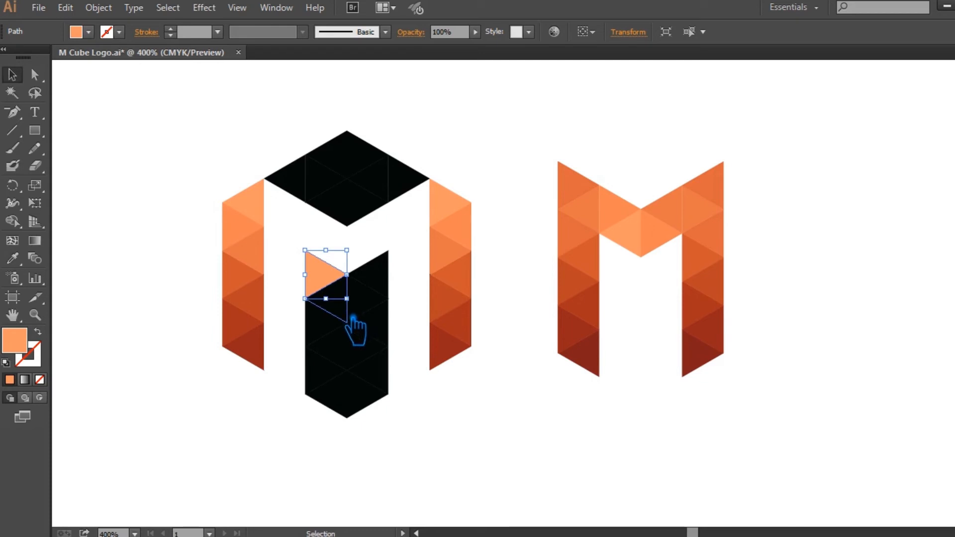
{"action": "left_click", "coordinate": [351, 318]}
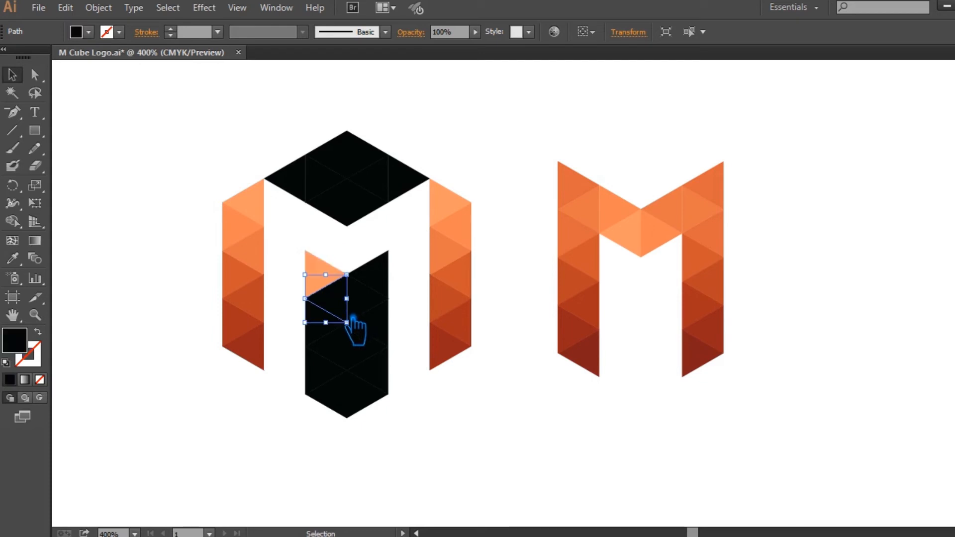
{"action": "key", "text": "i"}
{"action": "left_click", "coordinate": [250, 234]}
{"action": "key", "text": "v"}
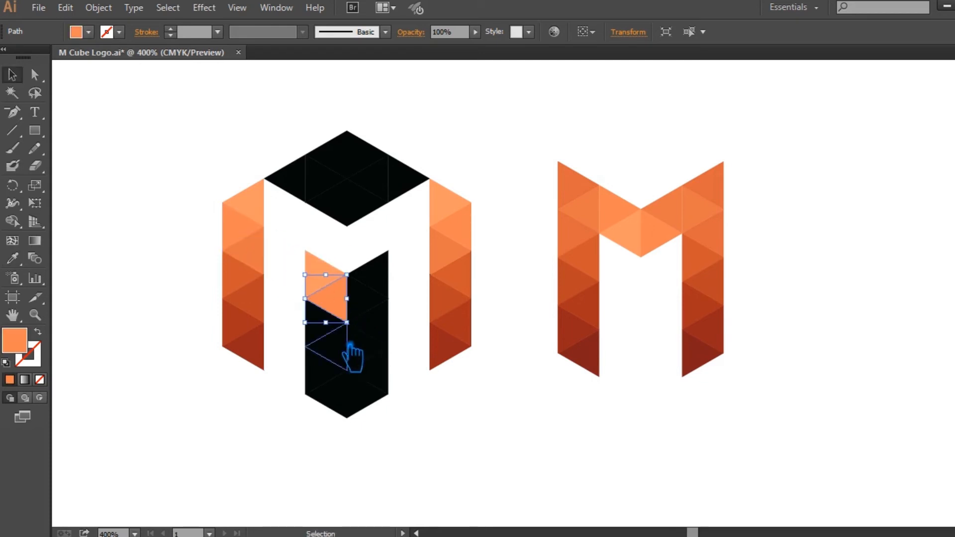
Step: Fill the third and fourth triangles of the center block's left column with the colors of the left strip's third and fourth triangles
{"action": "left_click", "coordinate": [326, 344]}
{"action": "key", "text": "i"}
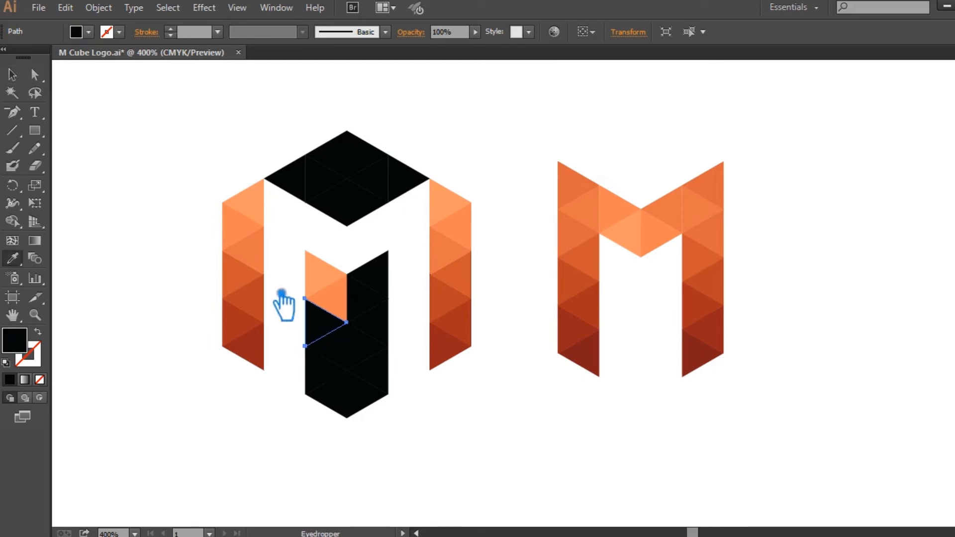
{"action": "left_click", "coordinate": [263, 256]}
{"action": "key", "text": "v"}
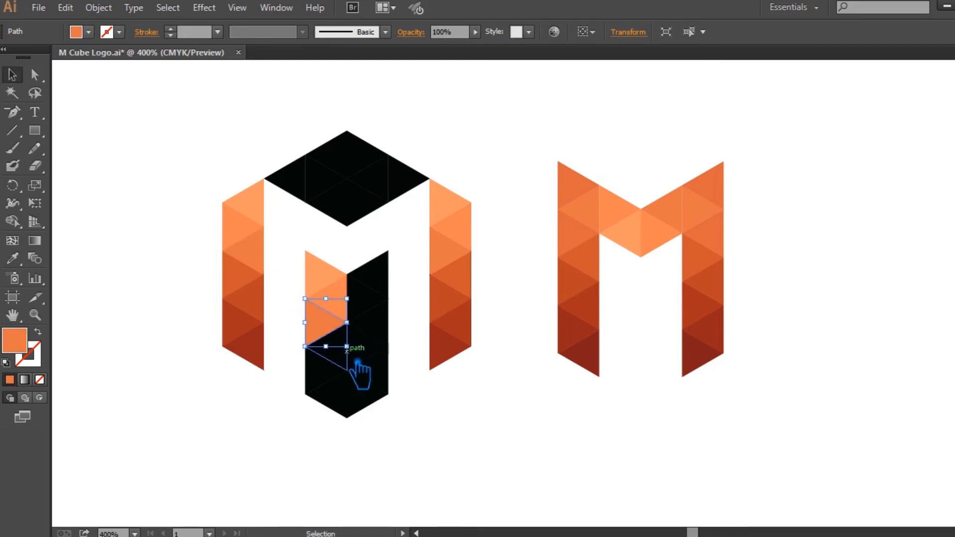
{"action": "left_click", "coordinate": [341, 352]}
{"action": "key", "text": "i"}
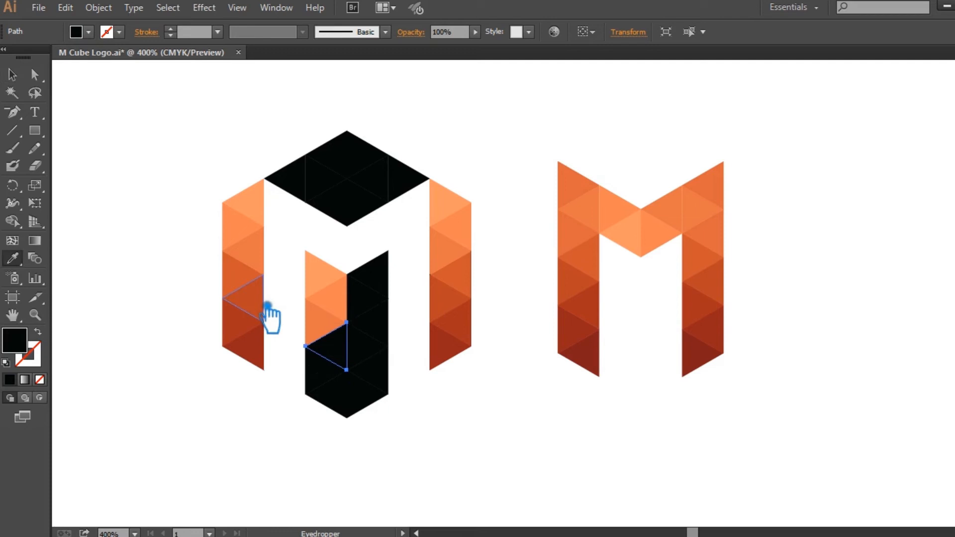
{"action": "left_click", "coordinate": [254, 287]}
{"action": "key", "text": "v"}
Step: Fill the fifth triangle of the center block's left column with the color of the left strip's fifth triangle, and clear the selection
{"action": "left_click", "coordinate": [329, 392]}
{"action": "key", "text": "i"}
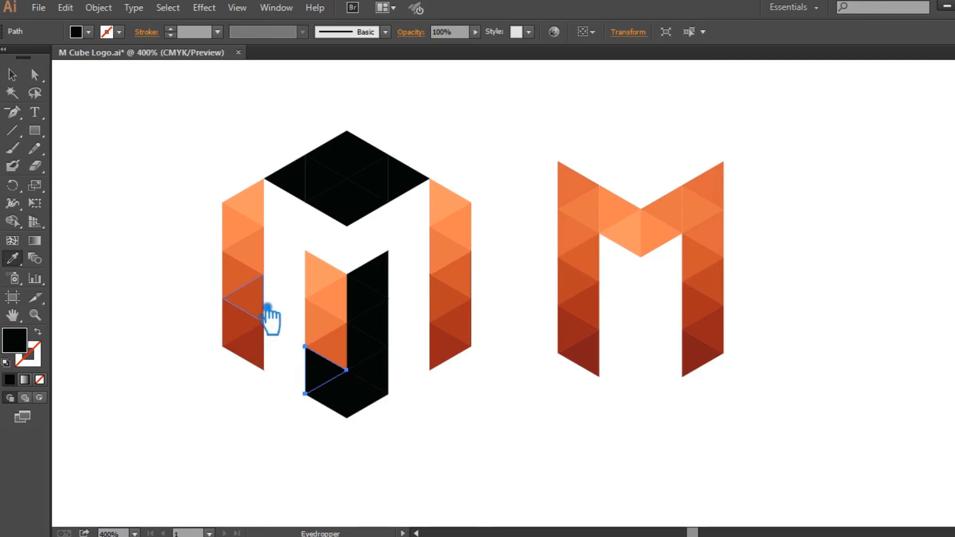
{"action": "left_click", "coordinate": [267, 311]}
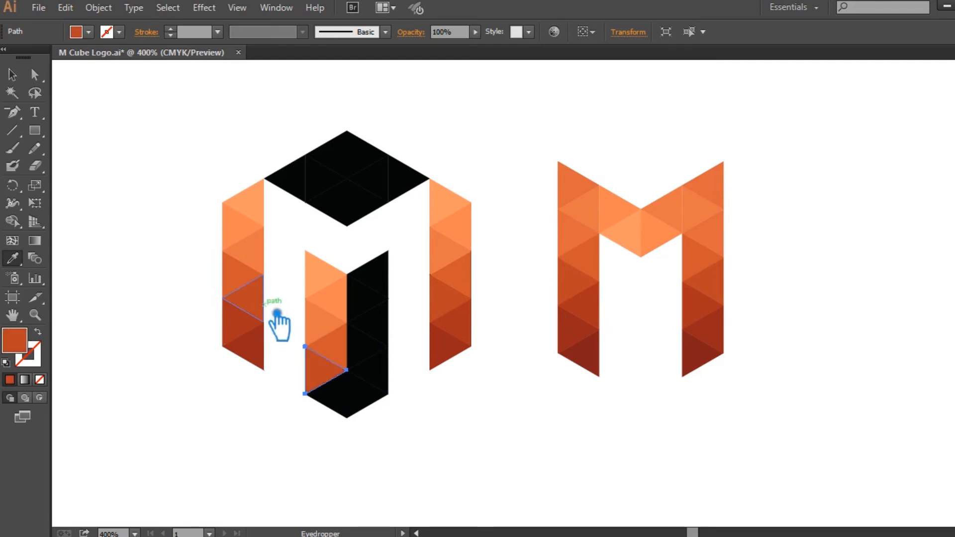
{"action": "key", "text": "v"}
{"action": "left_click", "coordinate": [350, 414]}
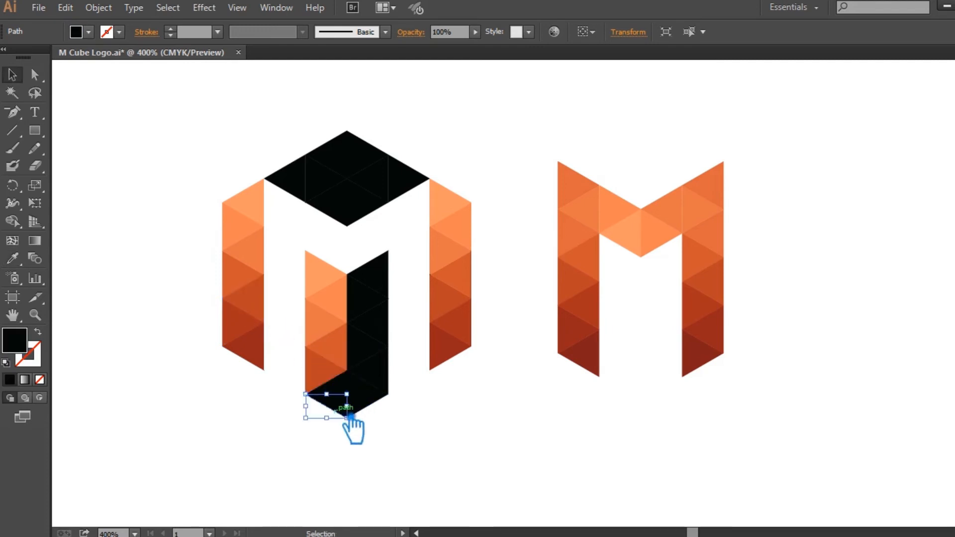
{"action": "left_click", "coordinate": [361, 474]}
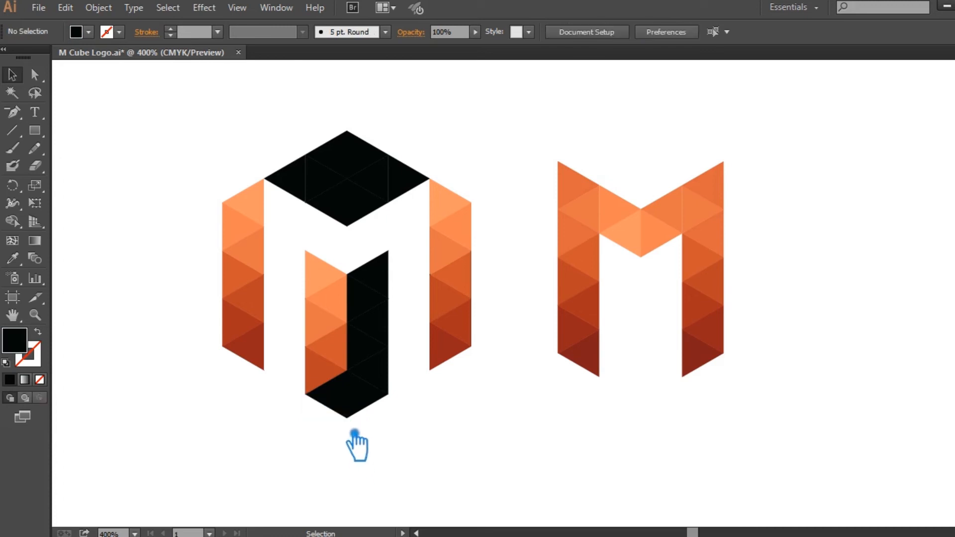
Step: Delete the stray path at the bottom of the center block's left column and fill the bottom triangle with the left strip's sixth triangle color
{"action": "left_click", "coordinate": [350, 420]}
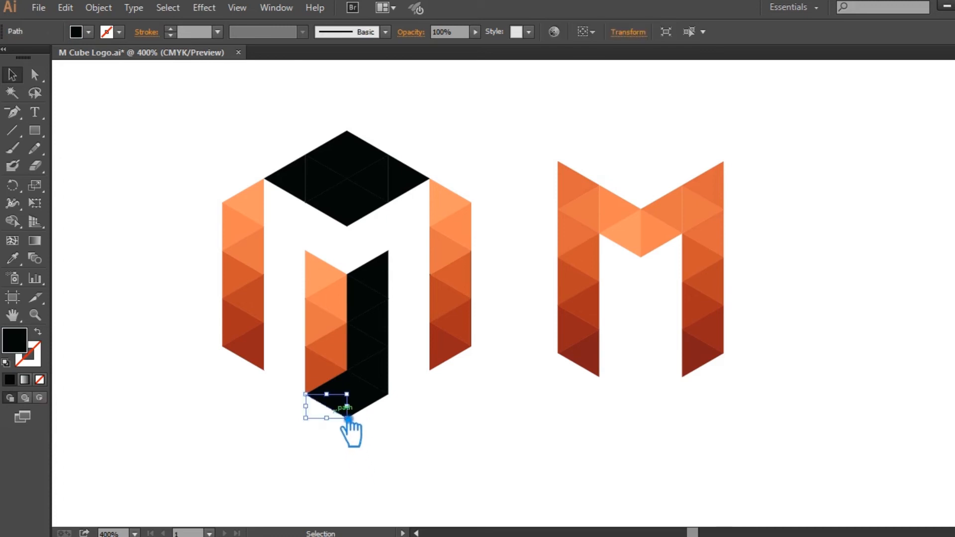
{"action": "key", "text": "Delete"}
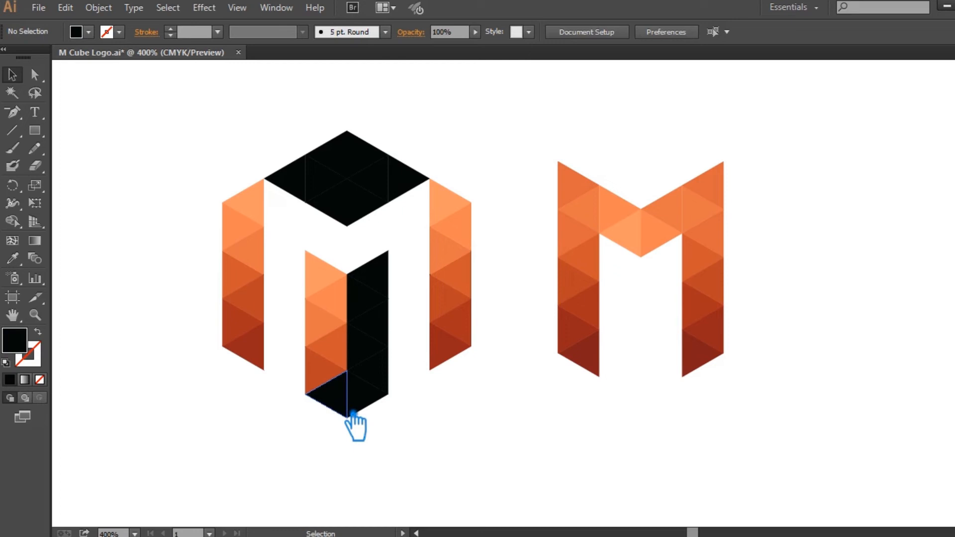
{"action": "left_click", "coordinate": [352, 412]}
{"action": "key", "text": "i"}
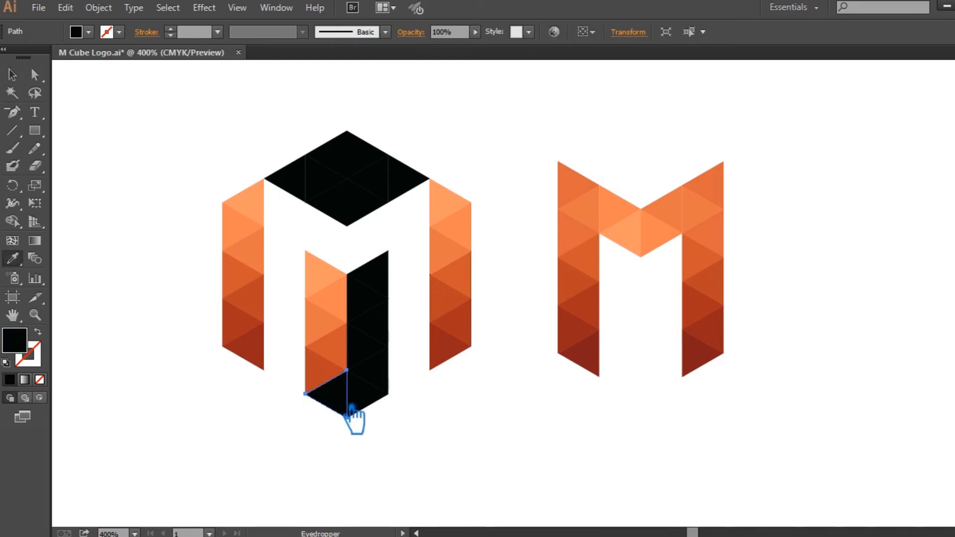
{"action": "left_click", "coordinate": [252, 330]}
{"action": "left_click", "coordinate": [12, 74]}
{"action": "left_click", "coordinate": [184, 142]}
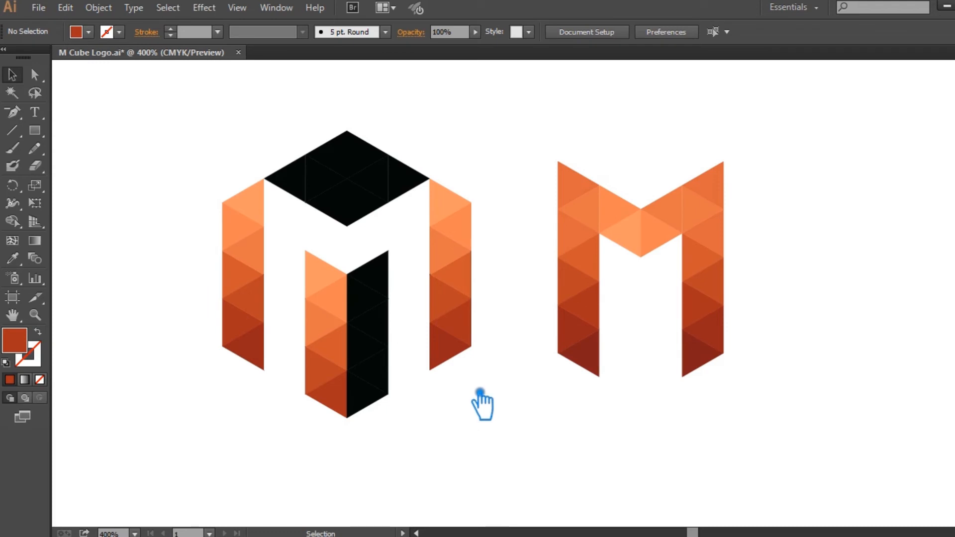
Step: Fill the bottom two triangles of the center block's right column, from the bottom up, with the left strip's seventh and sixth triangle colors
{"action": "left_click", "coordinate": [384, 409]}
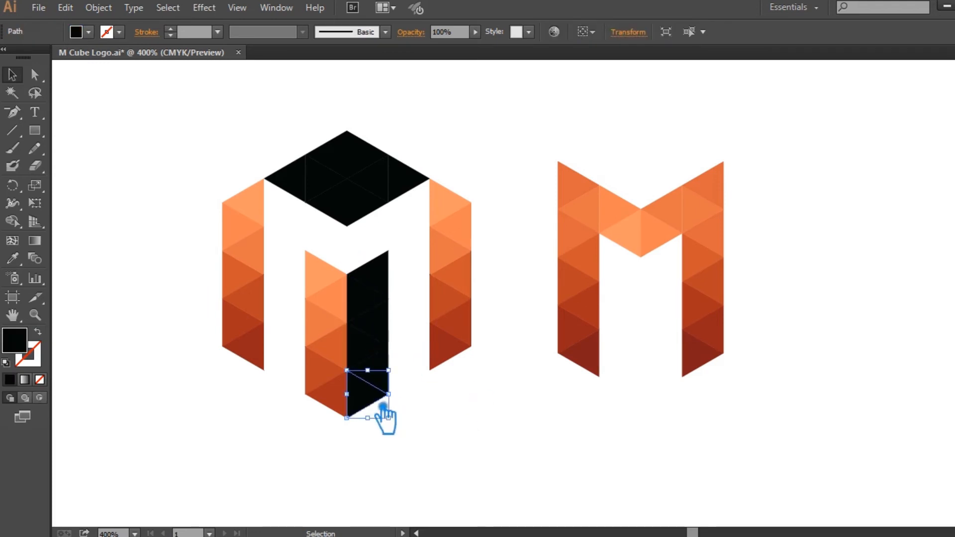
{"action": "key", "text": "p"}
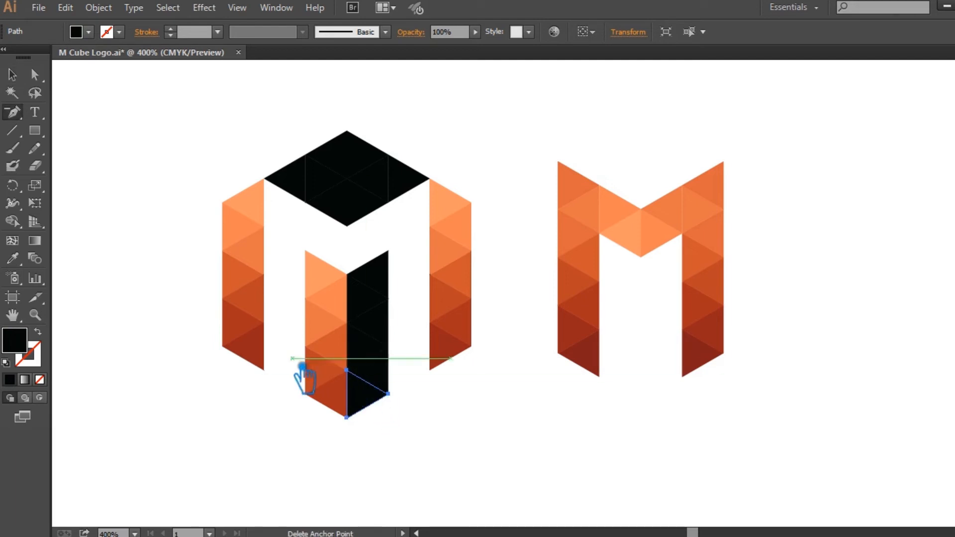
{"action": "key", "text": "i"}
{"action": "left_click", "coordinate": [266, 367]}
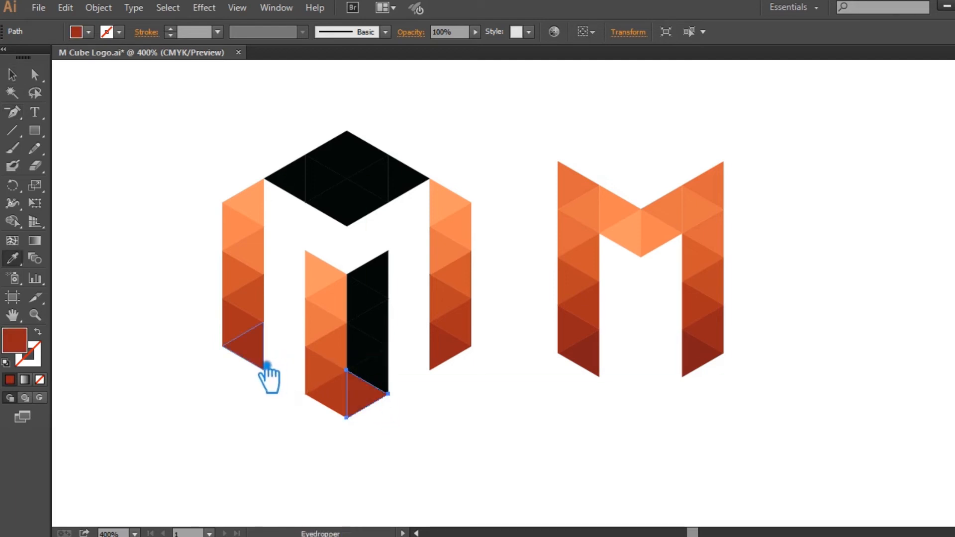
{"action": "key", "text": "v"}
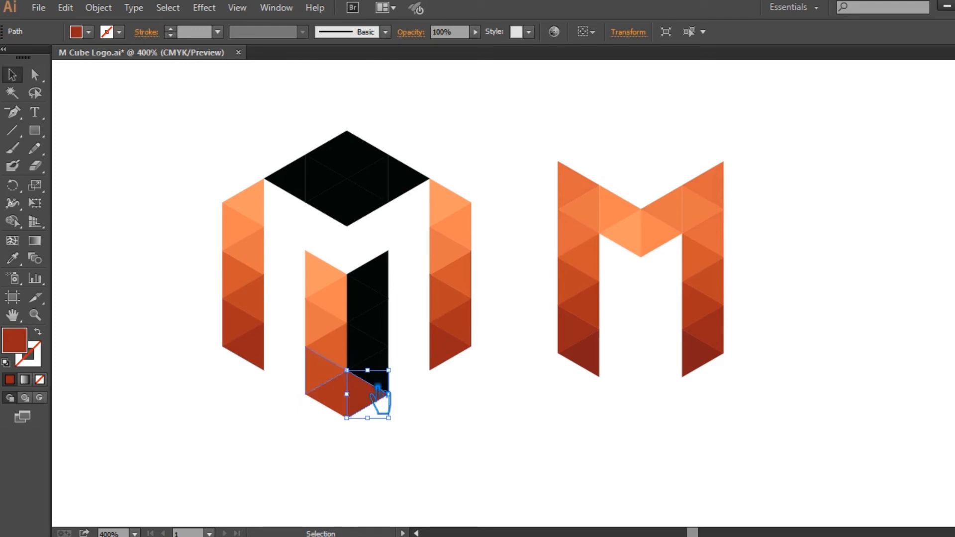
{"action": "left_click", "coordinate": [395, 366]}
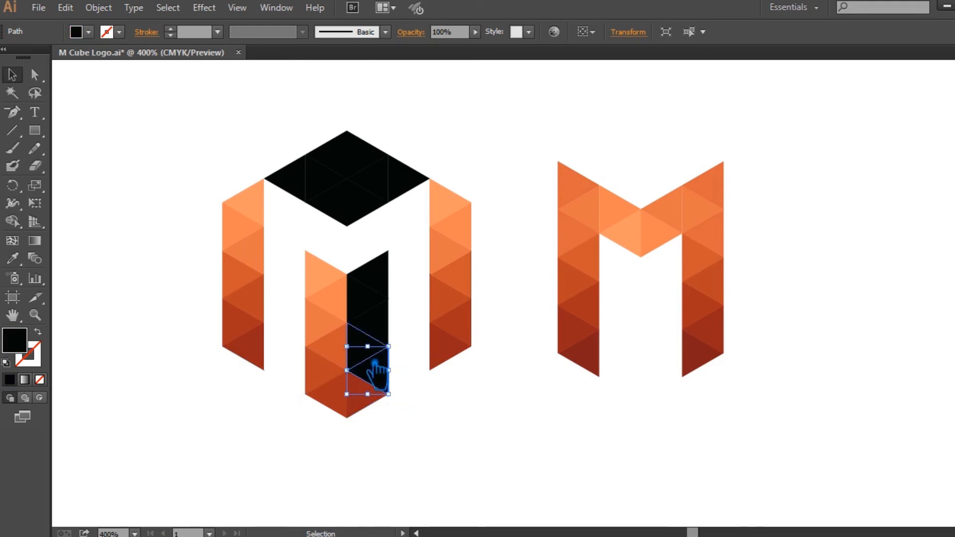
{"action": "key", "text": "i"}
{"action": "left_click", "coordinate": [251, 334]}
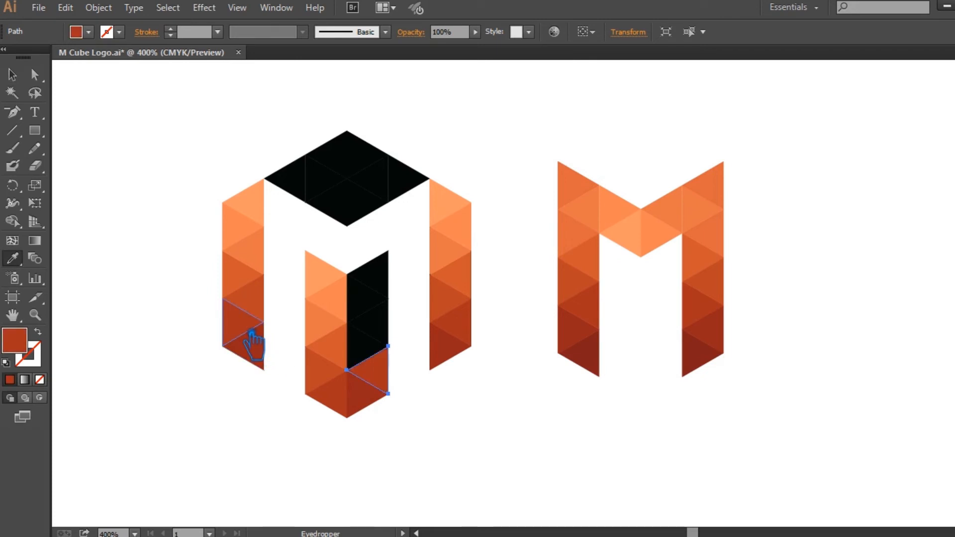
{"action": "key", "text": "v"}
Step: Color the third and fourth triangles from the bottom of the center block's right column by sampling the left strip's fifth and fourth triangles
{"action": "left_click", "coordinate": [370, 345]}
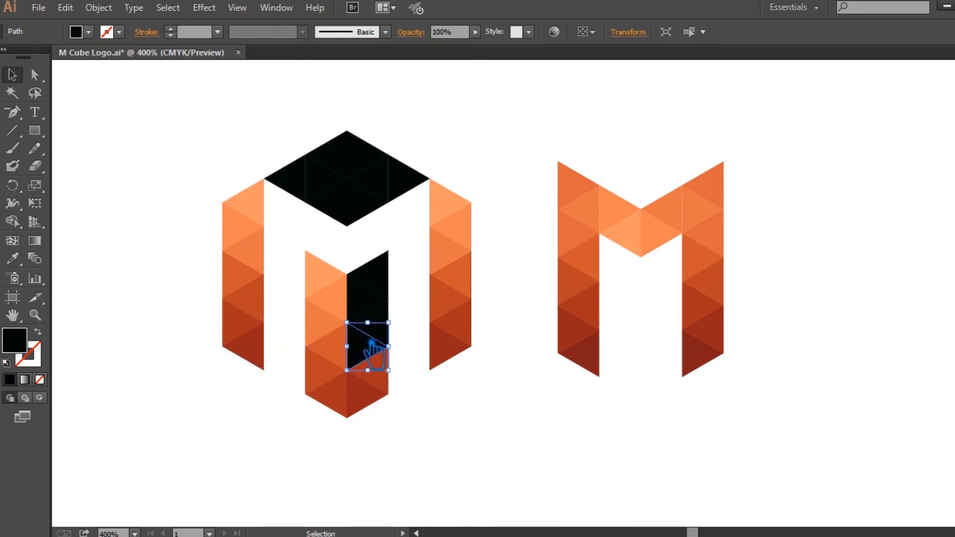
{"action": "key", "text": "i"}
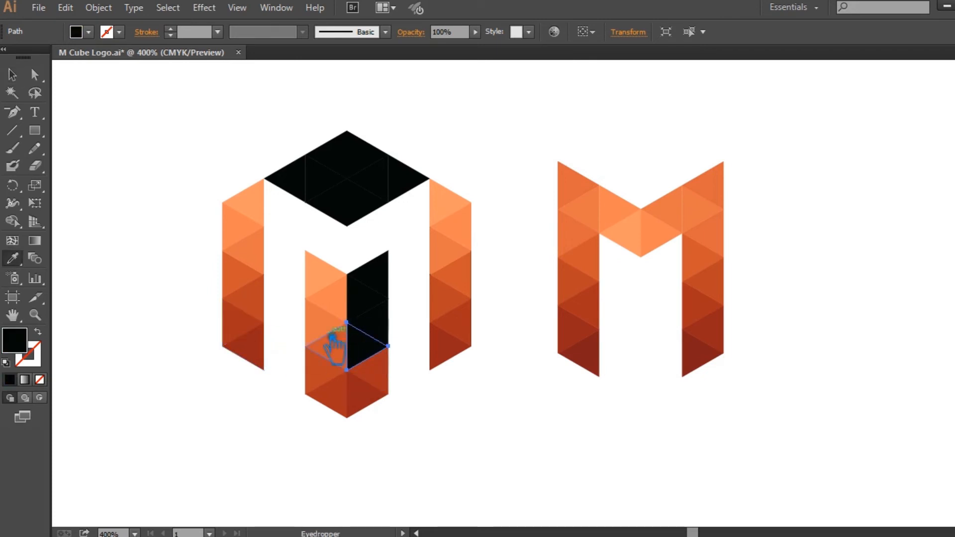
{"action": "left_click", "coordinate": [263, 306]}
{"action": "key", "text": "v"}
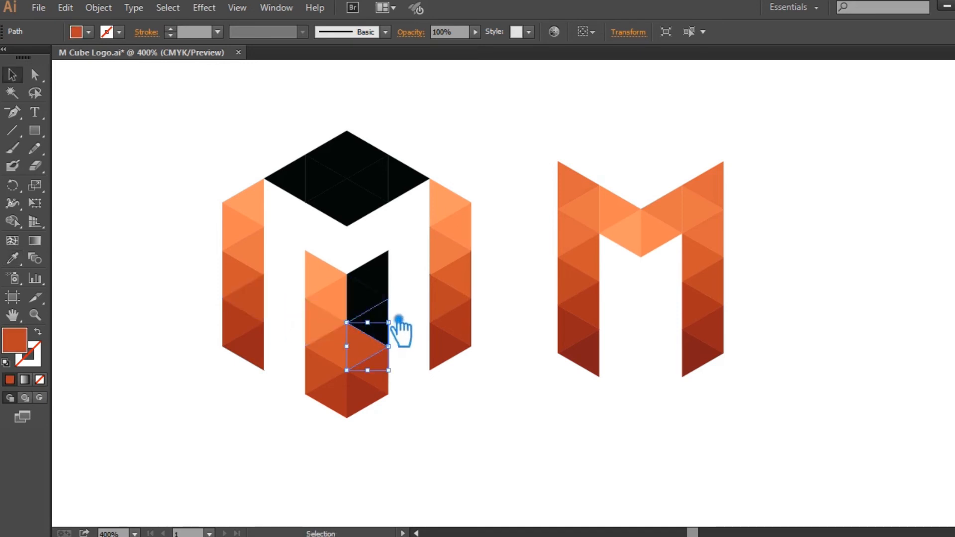
{"action": "left_click", "coordinate": [398, 319]}
{"action": "key", "text": "i"}
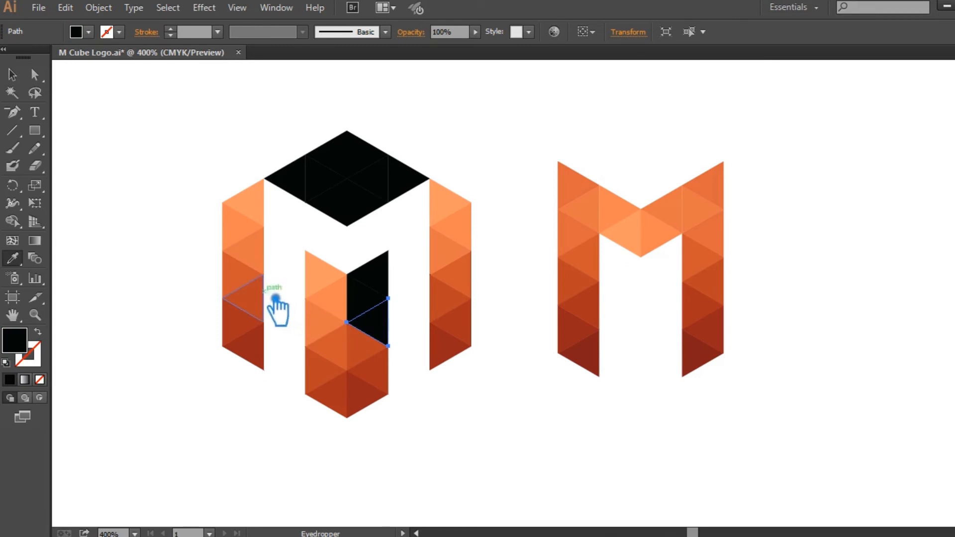
{"action": "left_click", "coordinate": [252, 282]}
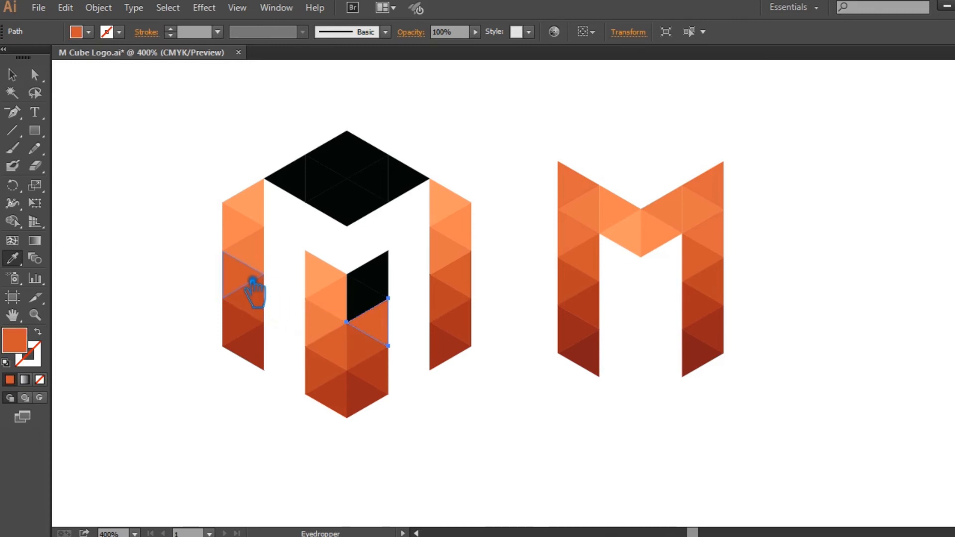
{"action": "key", "text": "v"}
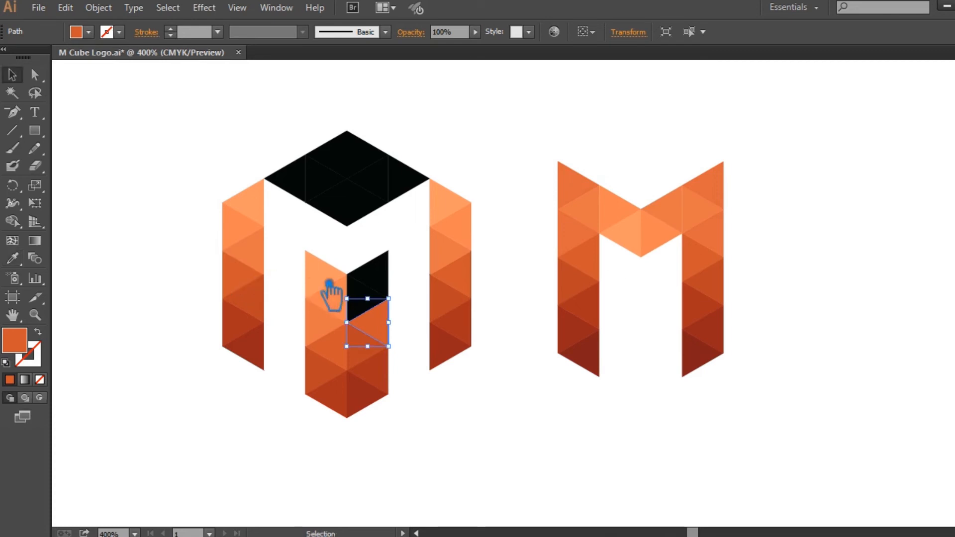
Step: Fill the right column's remaining two black triangles, lower one first, with the left strip's third and second triangle colors, and clear the selection
{"action": "left_click", "coordinate": [371, 300]}
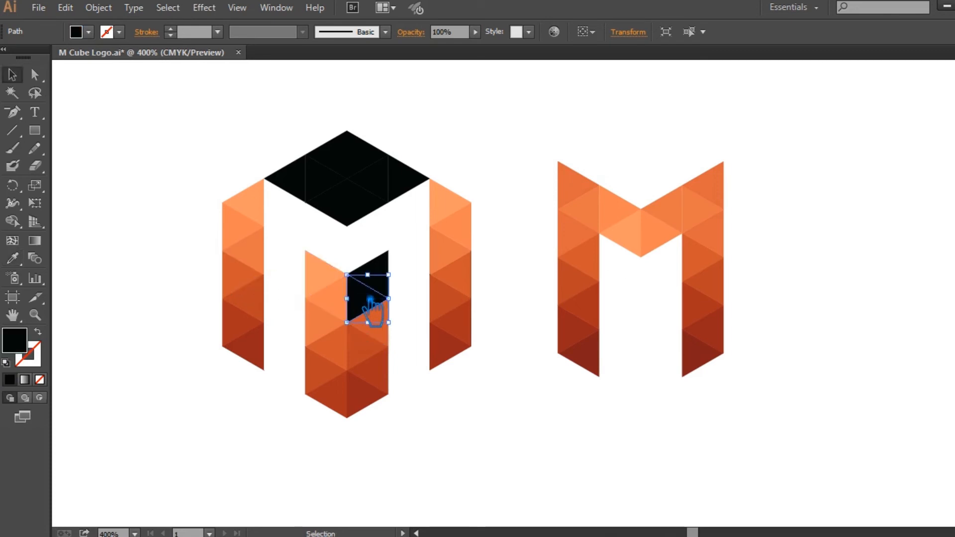
{"action": "key", "text": "i"}
{"action": "left_click", "coordinate": [269, 260]}
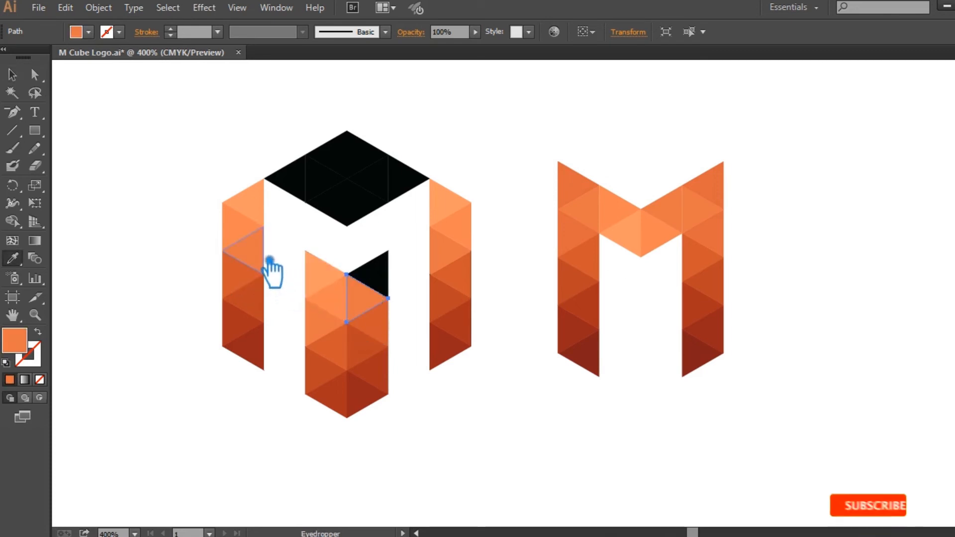
{"action": "key", "text": "v"}
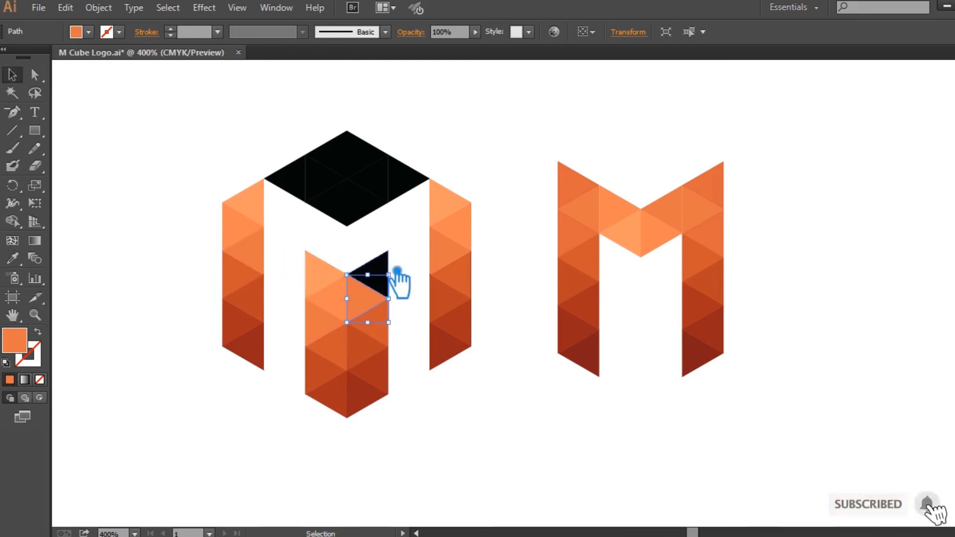
{"action": "left_click", "coordinate": [391, 272]}
{"action": "key", "text": "i"}
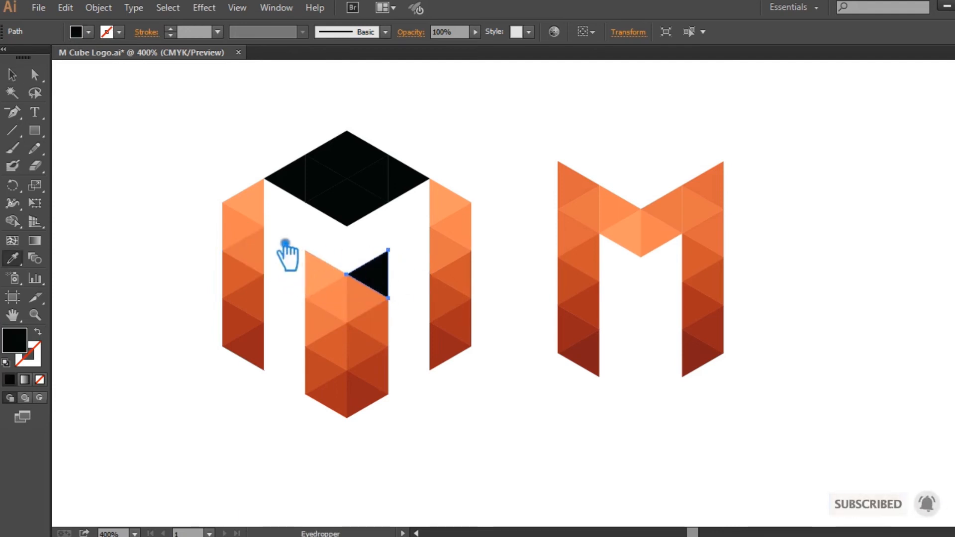
{"action": "left_click", "coordinate": [245, 242]}
{"action": "left_click", "coordinate": [20, 80]}
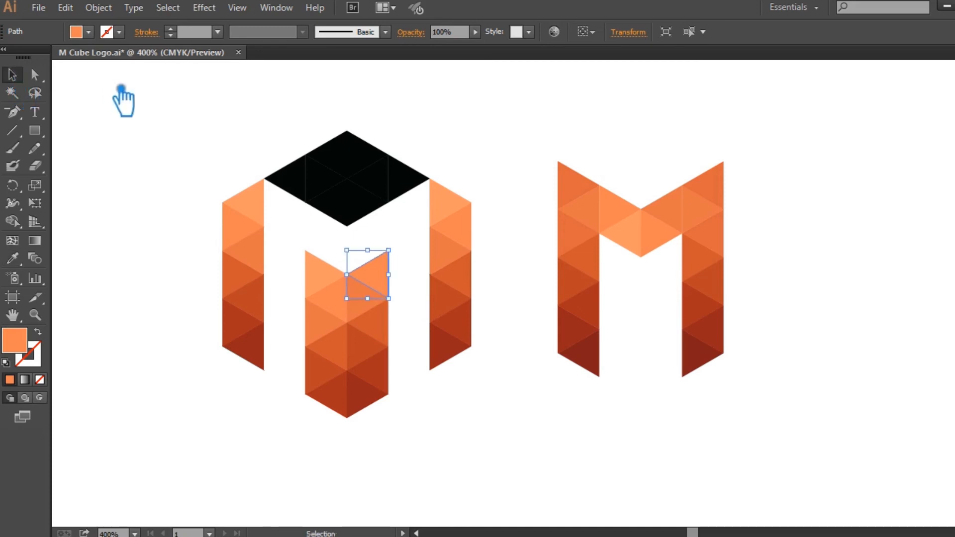
{"action": "left_click", "coordinate": [121, 96]}
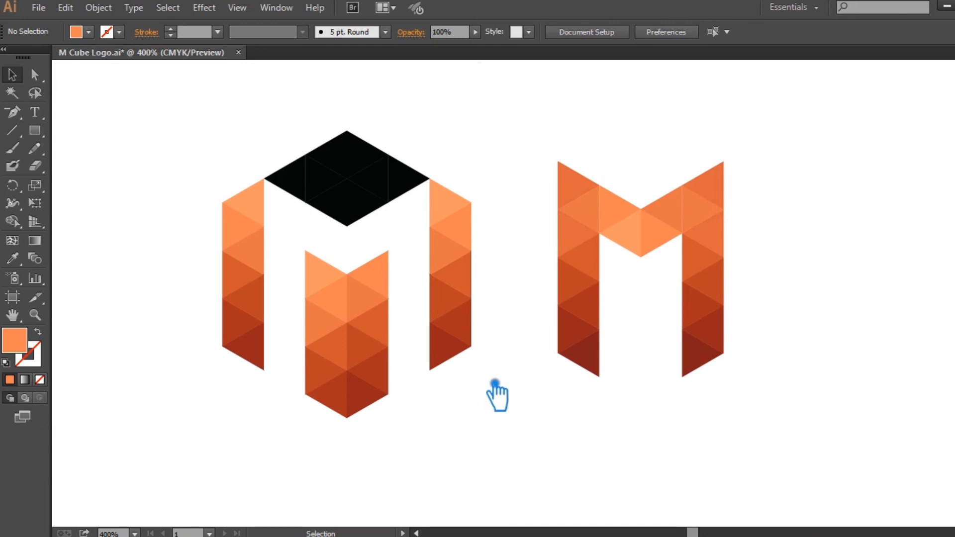
Step: Fill the cube top face's leftmost triangle and its adjoining triangle with the left strip's first and second triangle colors
{"action": "left_click", "coordinate": [309, 184]}
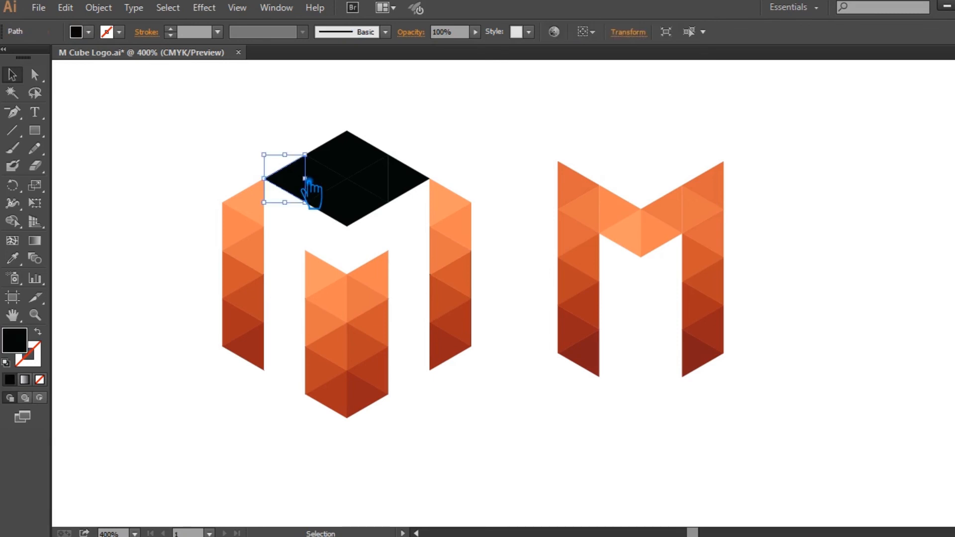
{"action": "key", "text": "i"}
{"action": "left_click", "coordinate": [265, 204]}
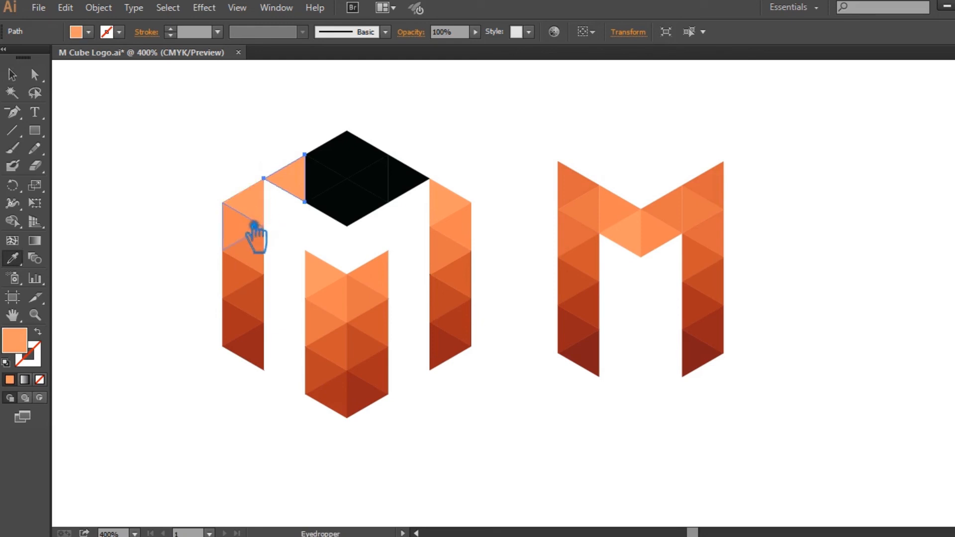
{"action": "key", "text": "v"}
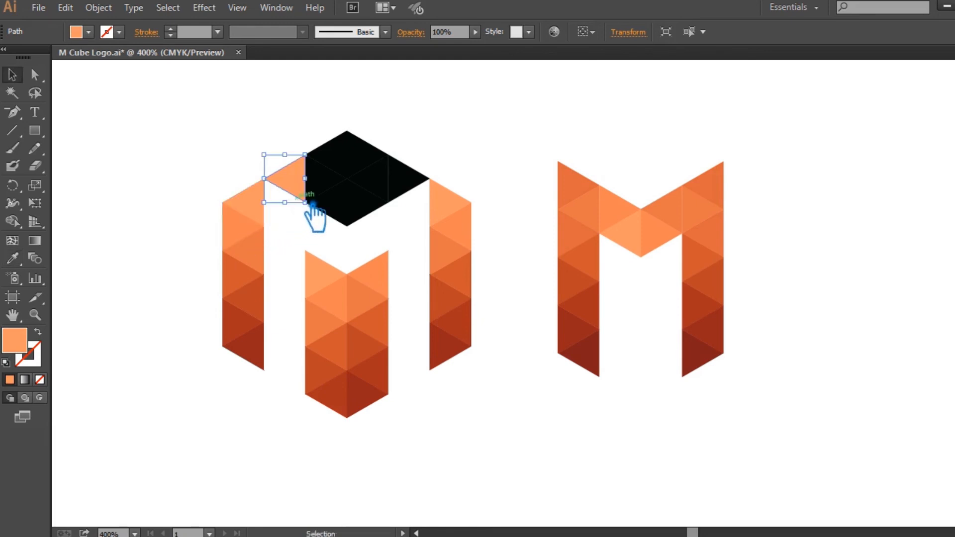
{"action": "left_click", "coordinate": [337, 192]}
{"action": "key", "text": "i"}
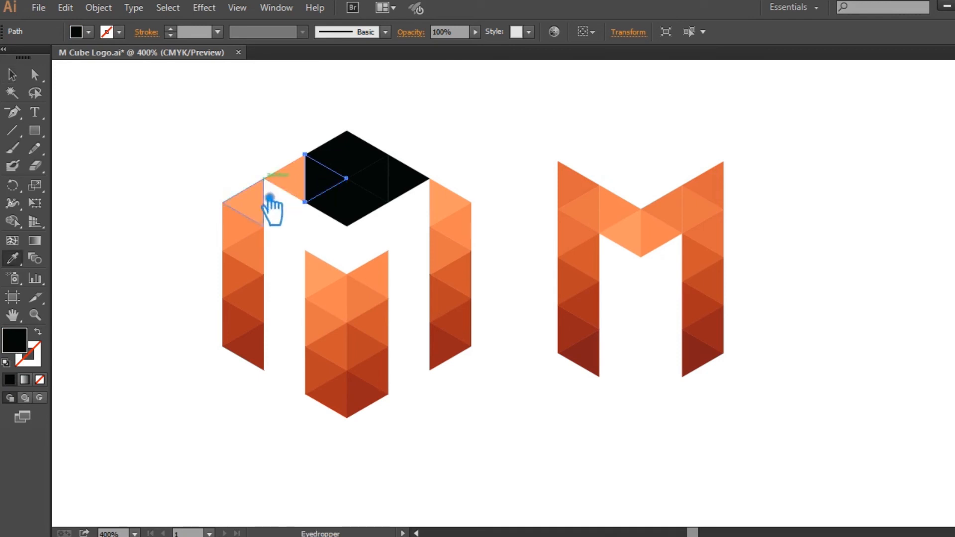
{"action": "left_click", "coordinate": [245, 241]}
{"action": "key", "text": "v"}
Step: Recolor the top face's leftmost triangle and its adjoining triangle with the left strip's second and third triangle colors
{"action": "left_click", "coordinate": [346, 148]}
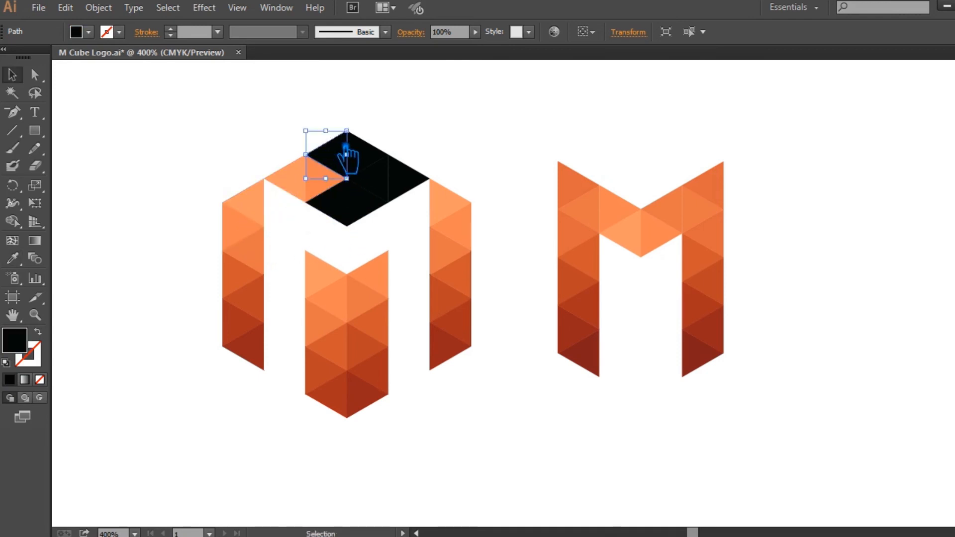
{"action": "left_click", "coordinate": [305, 180]}
{"action": "key", "text": "i"}
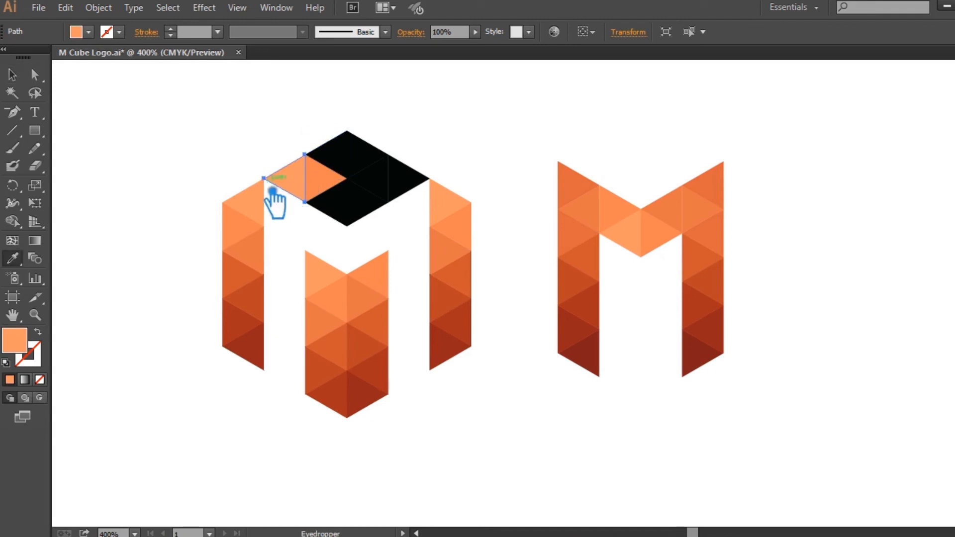
{"action": "left_click", "coordinate": [244, 229]}
{"action": "key", "text": "v"}
{"action": "left_click", "coordinate": [338, 179]}
{"action": "key", "text": "i"}
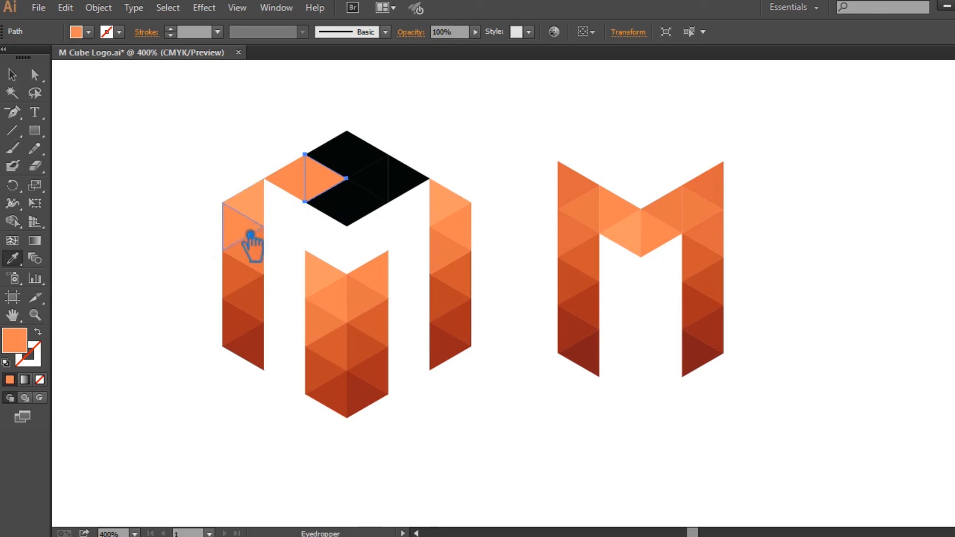
{"action": "left_click", "coordinate": [266, 264]}
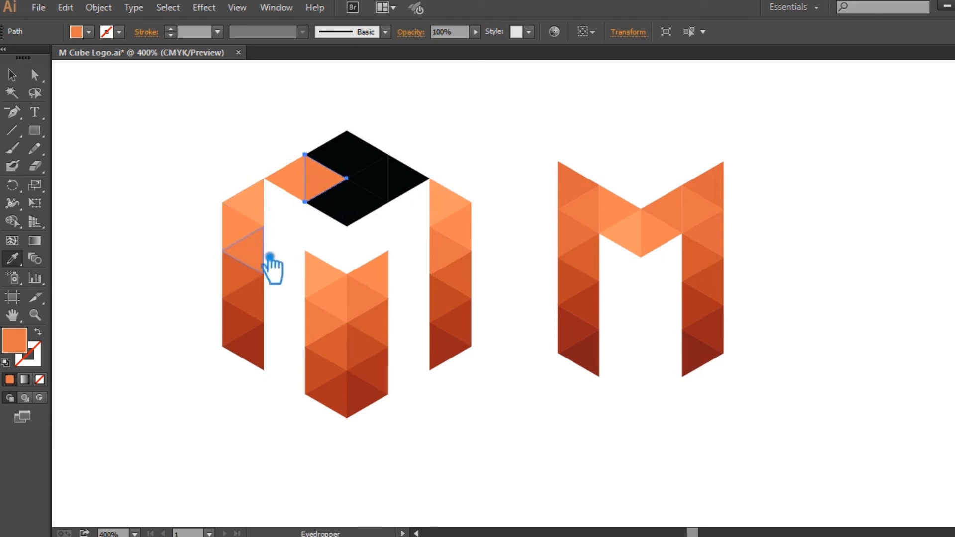
{"action": "key", "text": "v"}
Step: Fill the upper and lower black triangles in the left half of the cube's top face with the left strip's fourth triangle color
{"action": "left_click", "coordinate": [350, 150]}
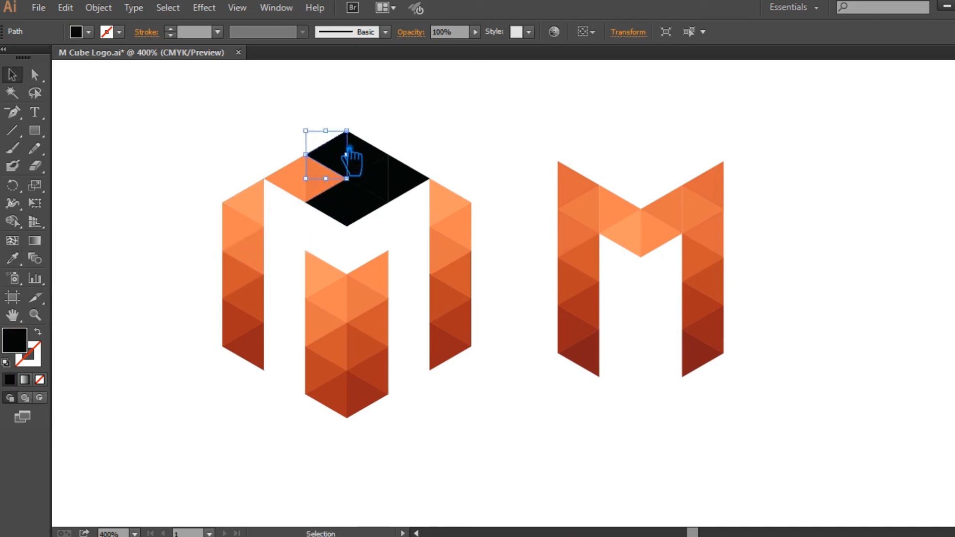
{"action": "key", "text": "i"}
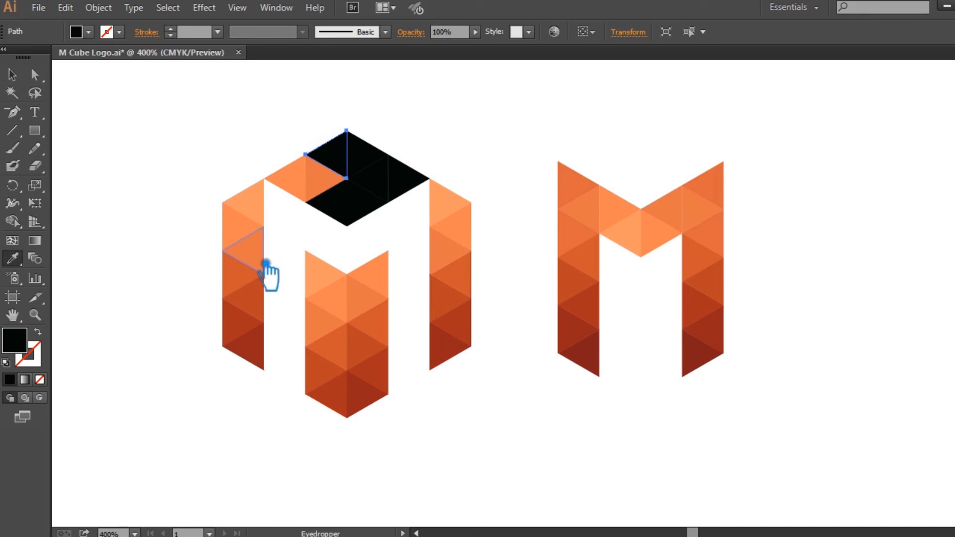
{"action": "left_click", "coordinate": [245, 283]}
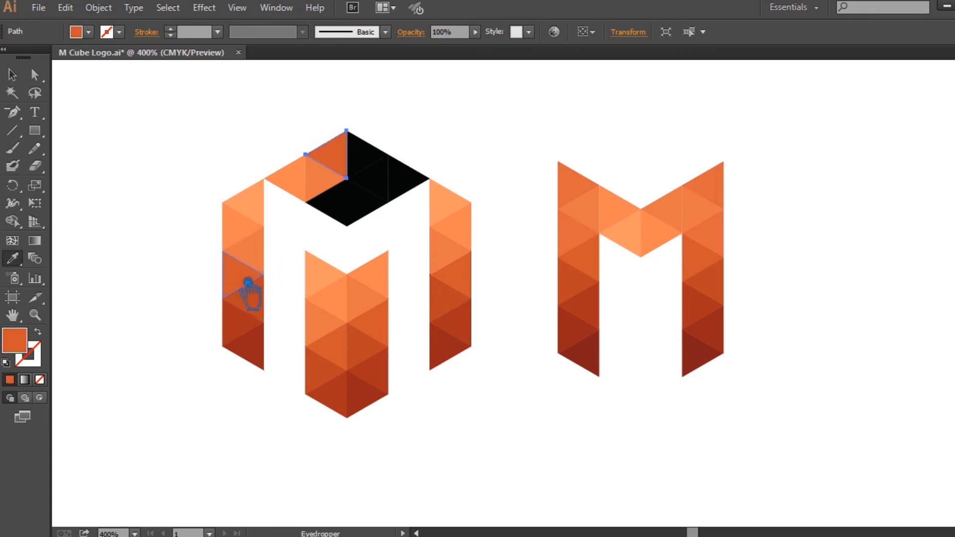
{"action": "key", "text": "v"}
{"action": "left_click", "coordinate": [345, 216]}
{"action": "key", "text": "i"}
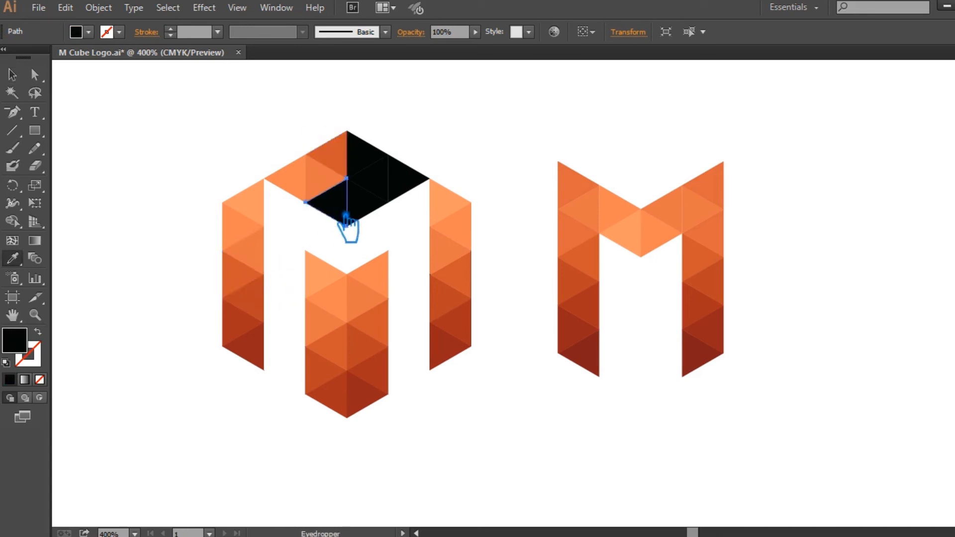
{"action": "left_click", "coordinate": [247, 284]}
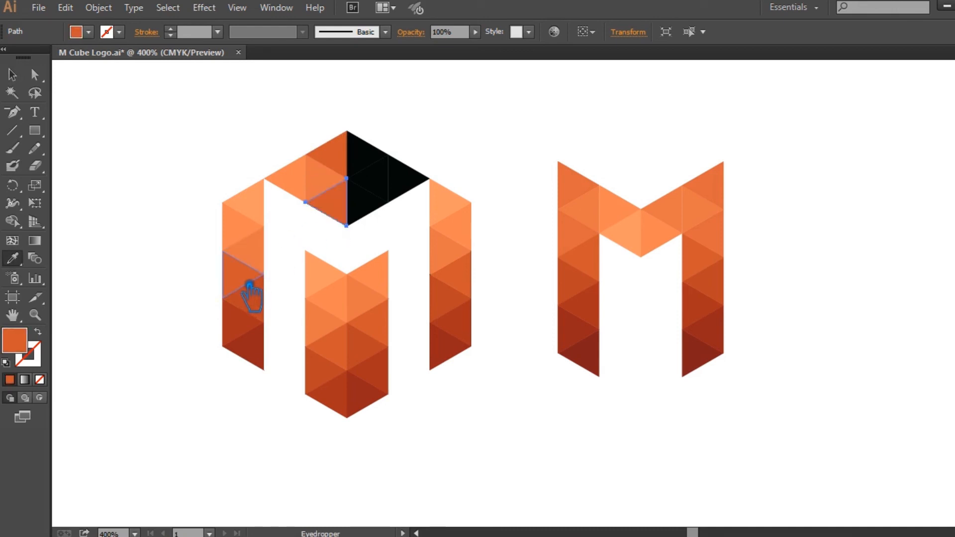
Step: Try the left strip's fifth triangle color on the lower triangle in the top face's left half, restore the fourth color, and clear the selection
{"action": "left_click", "coordinate": [263, 303]}
{"action": "left_click", "coordinate": [257, 285]}
{"action": "left_click", "coordinate": [12, 74]}
{"action": "left_click", "coordinate": [474, 102]}
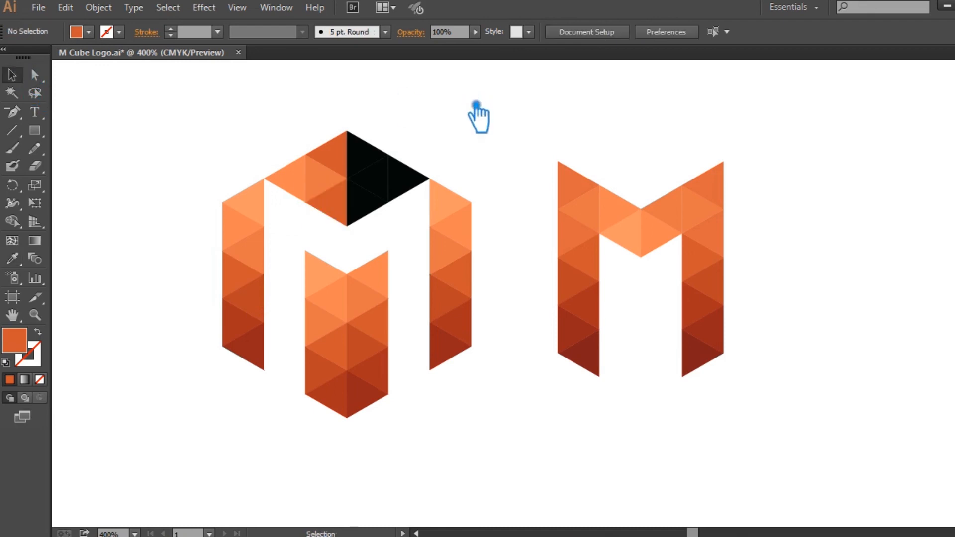
Step: Fill the top face's rightmost black triangle and its adjoining triangle with the colors of their mirrored counterparts in the left half
{"action": "left_click", "coordinate": [428, 188]}
{"action": "key", "text": "i"}
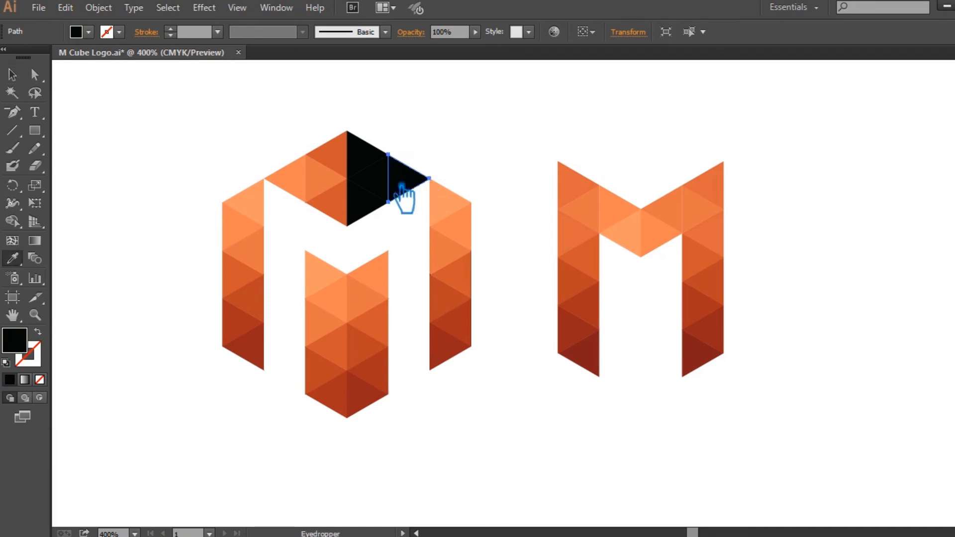
{"action": "left_click", "coordinate": [299, 191]}
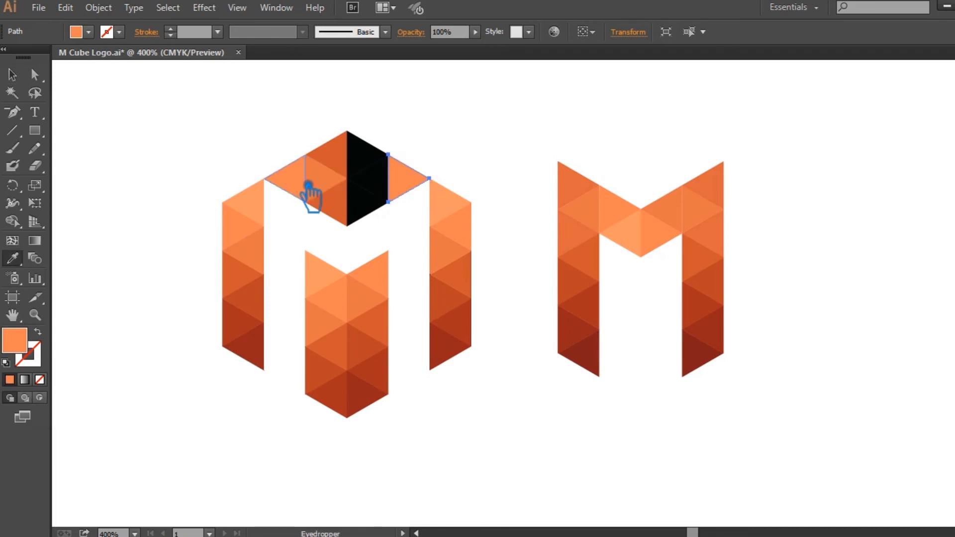
{"action": "key", "text": "v"}
{"action": "left_click", "coordinate": [387, 189]}
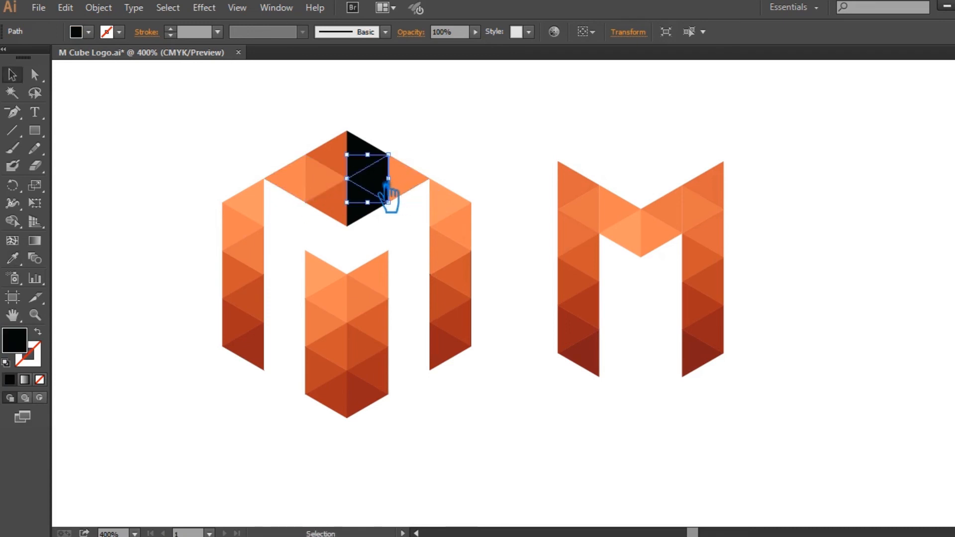
{"action": "key", "text": "i"}
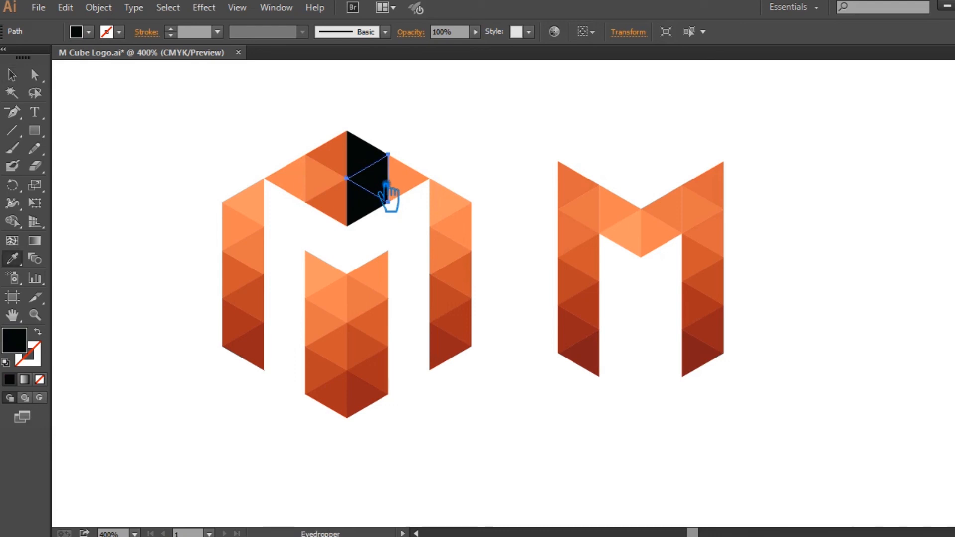
{"action": "left_click", "coordinate": [336, 186]}
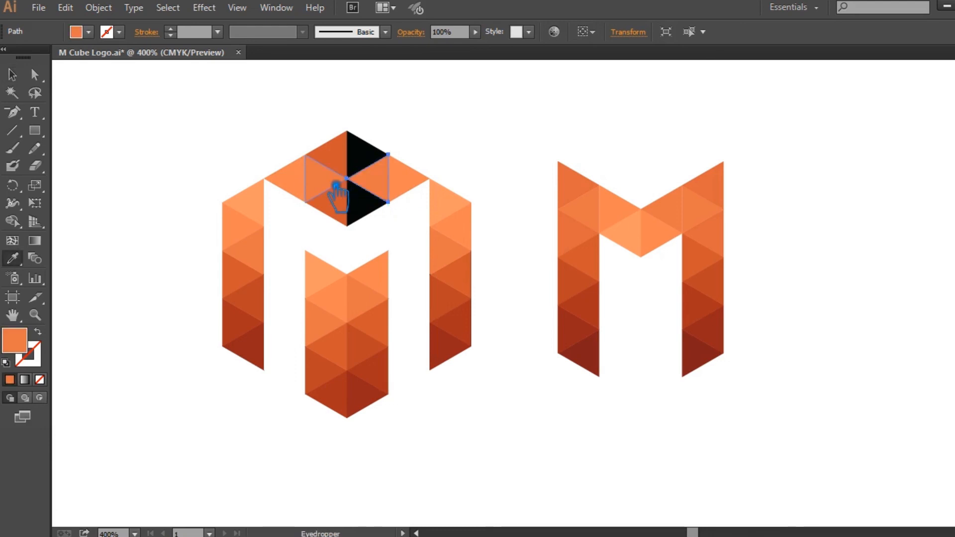
Step: Fill the upper black triangle in the right half of the cube's top face with the left strip's fifth triangle color
{"action": "key", "text": "v"}
{"action": "left_click", "coordinate": [377, 149]}
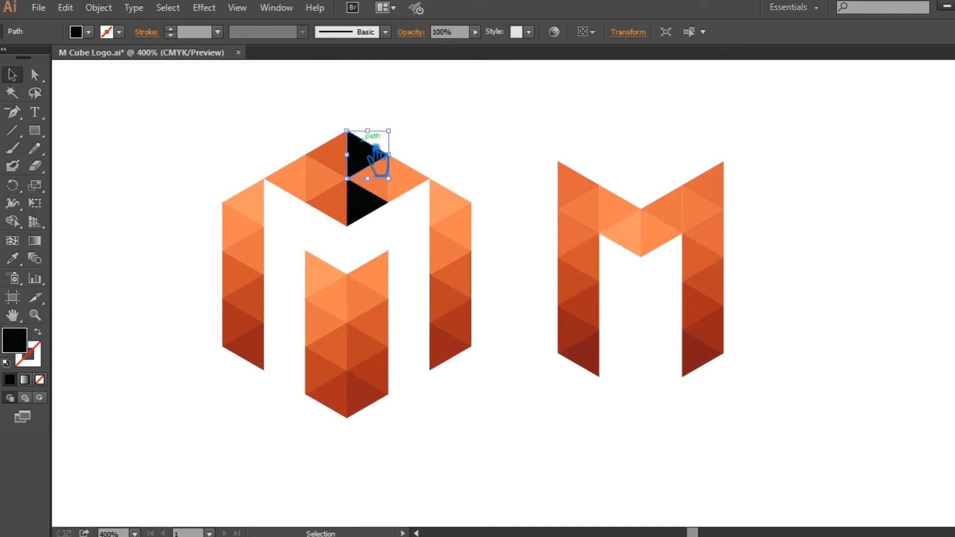
{"action": "key", "text": "i"}
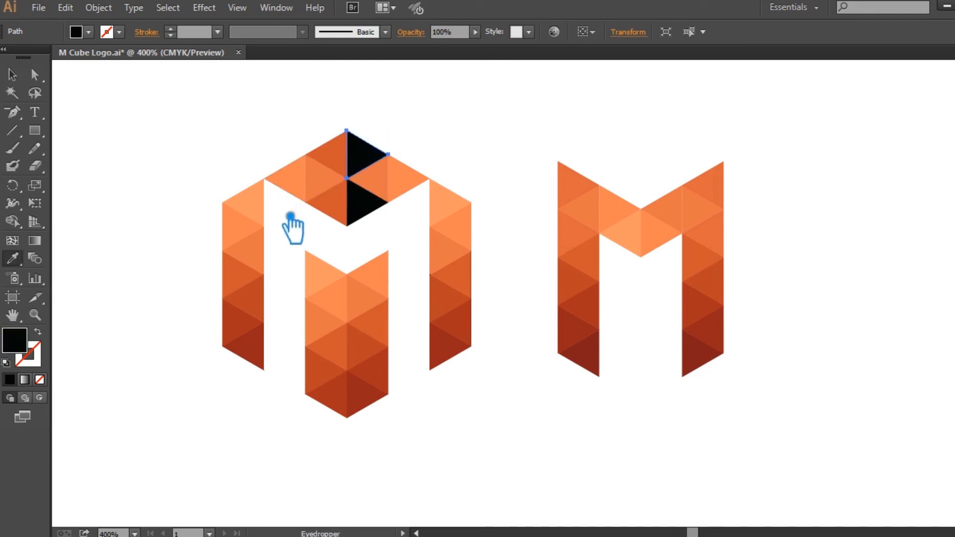
{"action": "left_click", "coordinate": [248, 288]}
{"action": "left_click", "coordinate": [259, 308]}
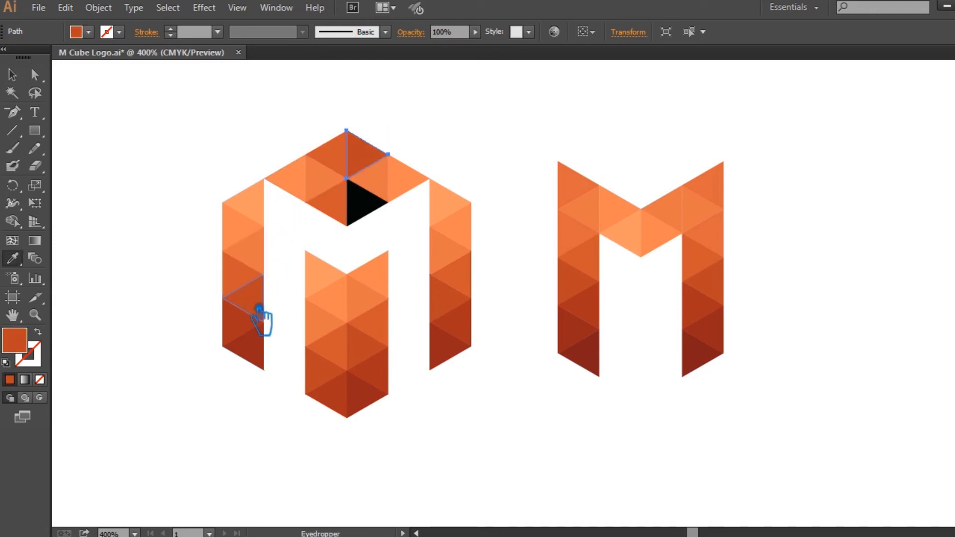
Step: Fill the top face's last black triangle with the color of the upper triangle in the same half, and clear the selection
{"action": "key", "text": "v"}
{"action": "left_click", "coordinate": [384, 217]}
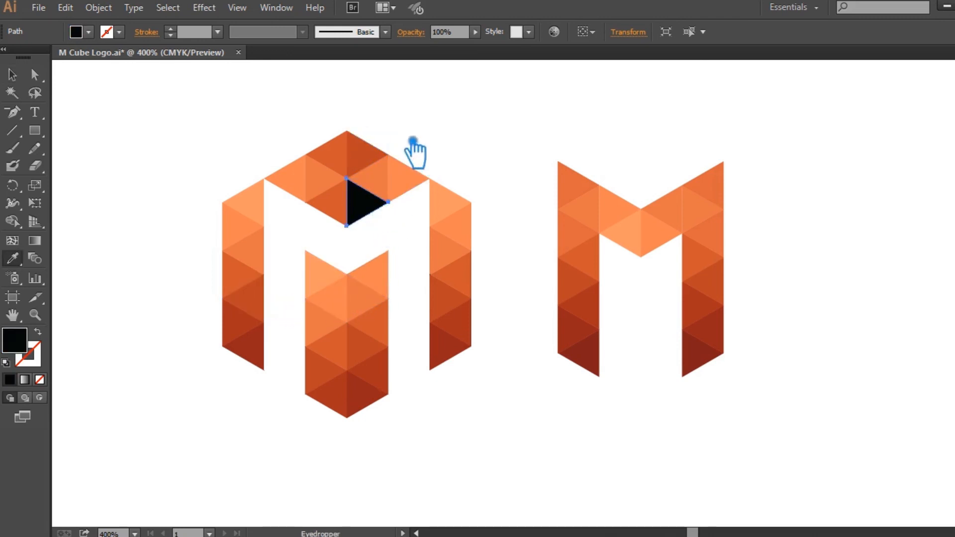
{"action": "key", "text": "i"}
{"action": "left_click", "coordinate": [373, 170]}
{"action": "left_click", "coordinate": [15, 76]}
{"action": "left_click", "coordinate": [119, 92]}
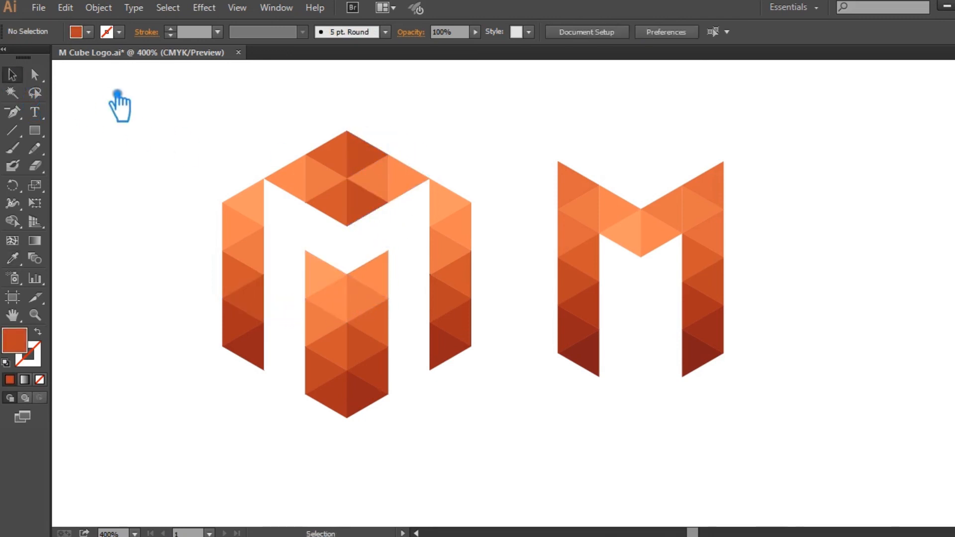